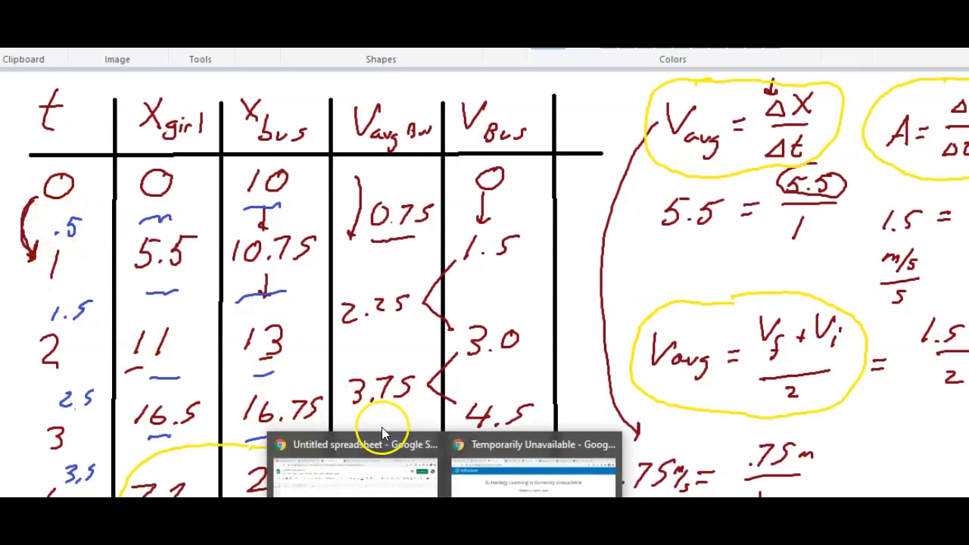
Switch to the untitled Google Sheets spreadsheet and enter the headers t (s), Xgirl (m/s) and Xbus (m) in A1:C1.
left_click(356, 477)
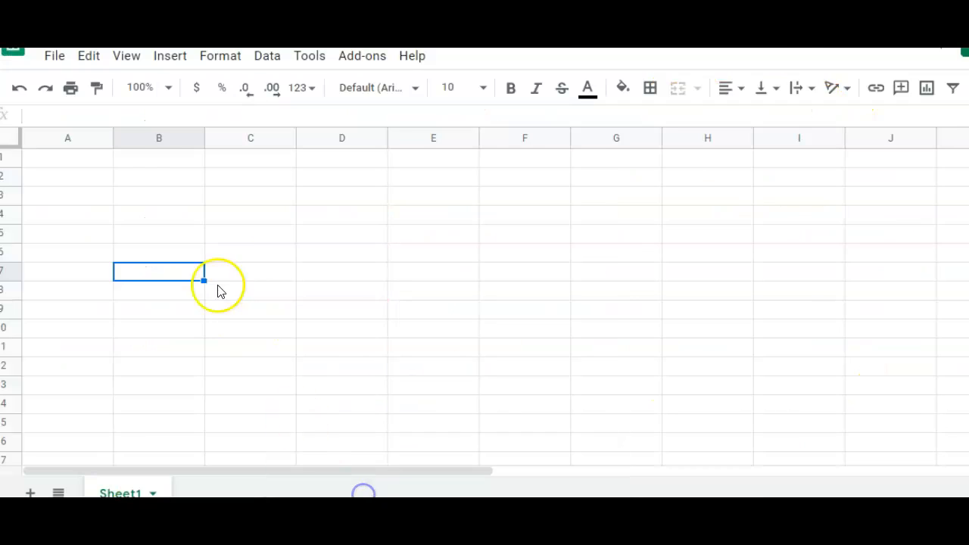
left_click(89, 161)
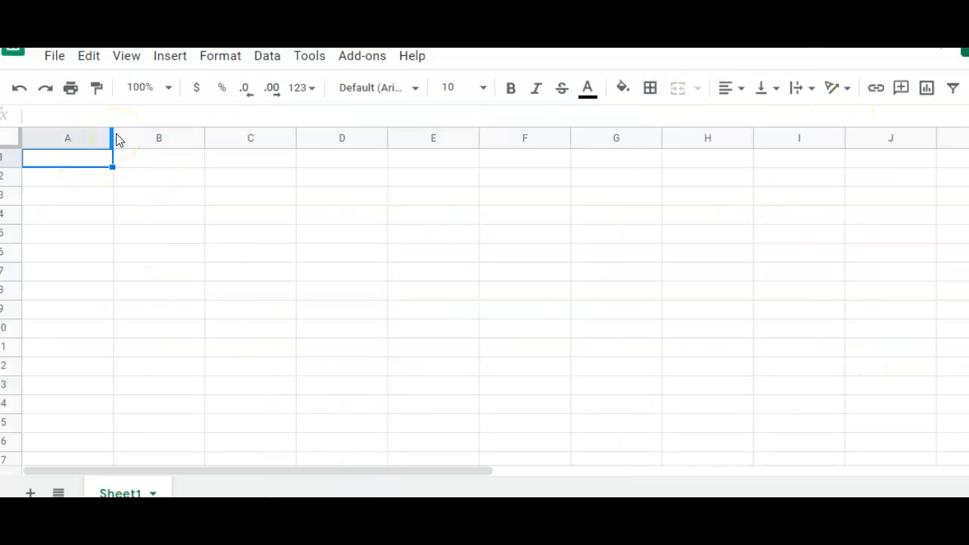
type("t")
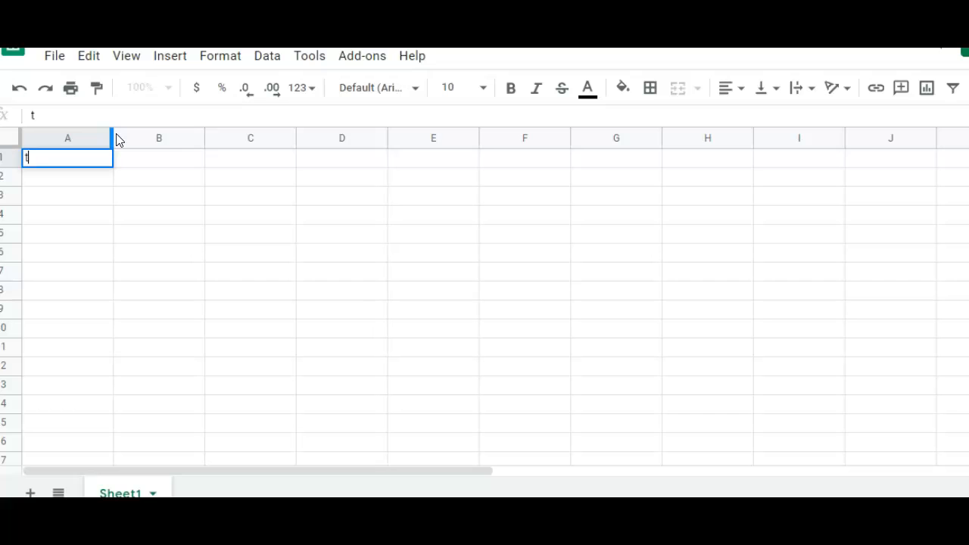
type(" (s)")
key("Tab")
type("Xgirl")
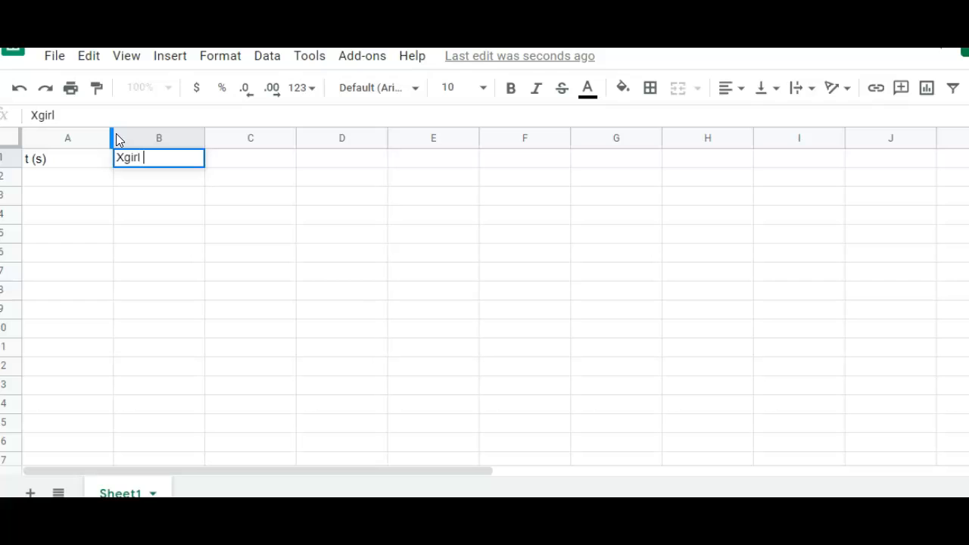
type(" (m/s)")
key("Tab")
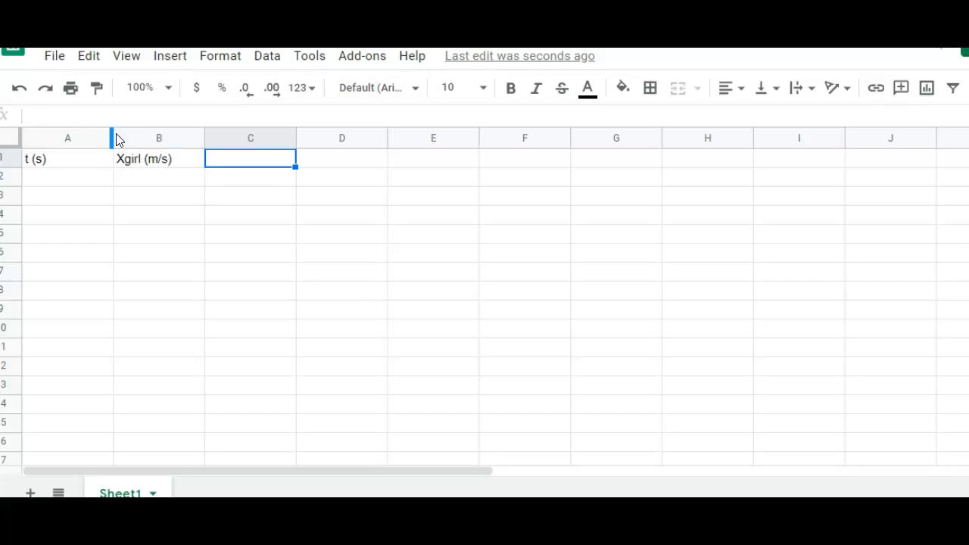
type("X")
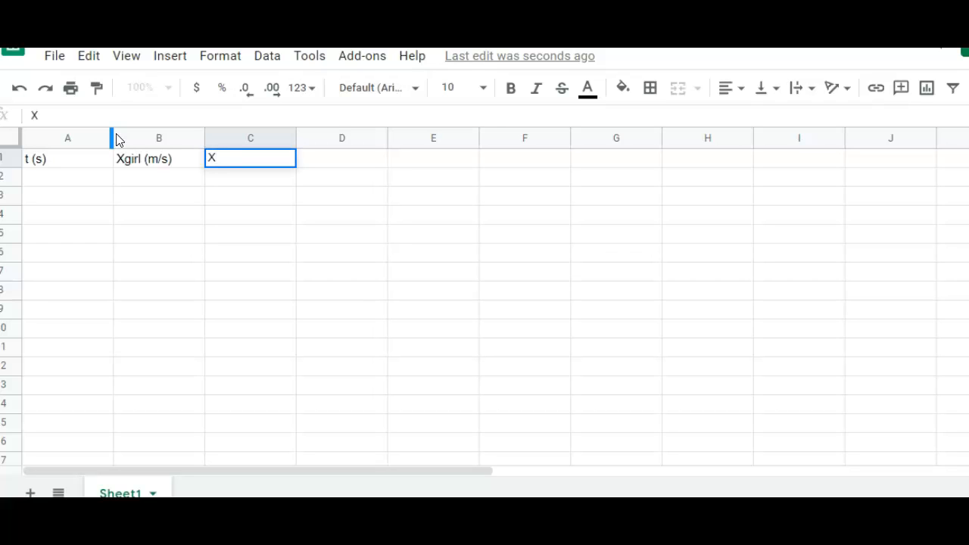
type("bus (m)")
key("Left")
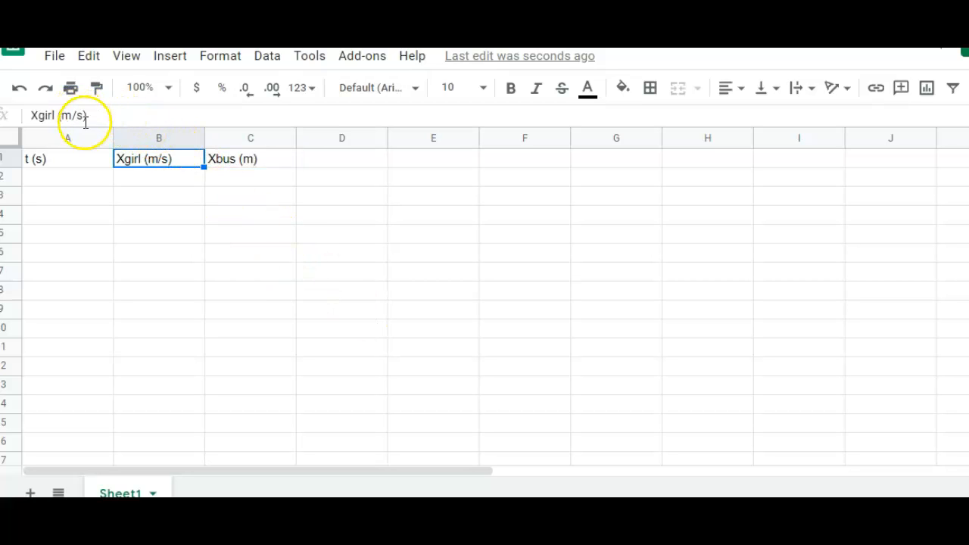
Correct the unit in the B1 header so it reads Xgirl (m).
left_click(85, 120)
key("BackSpace")
key("BackSpace")
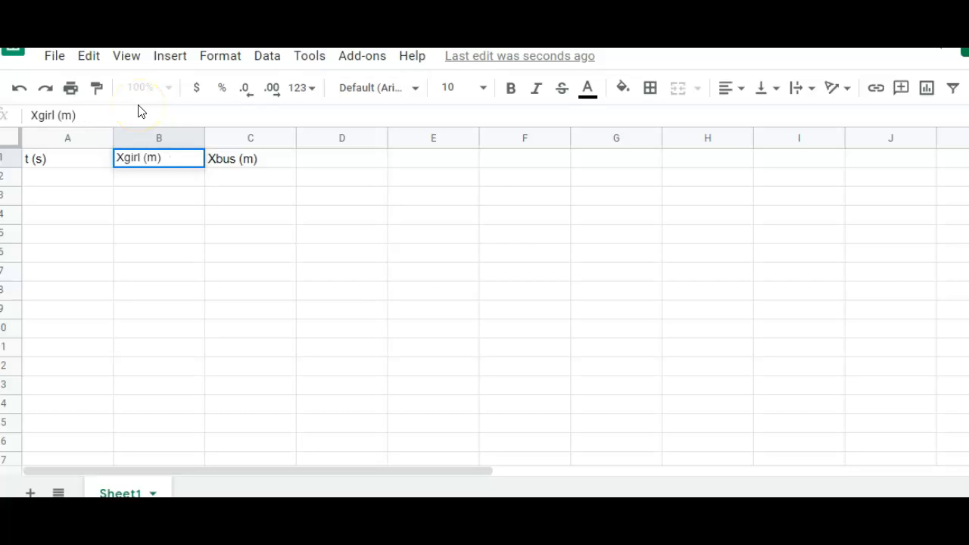
Add the headers Vavg bus (m/s) in D1 and Vbus (m/s) in E1.
left_click(322, 159)
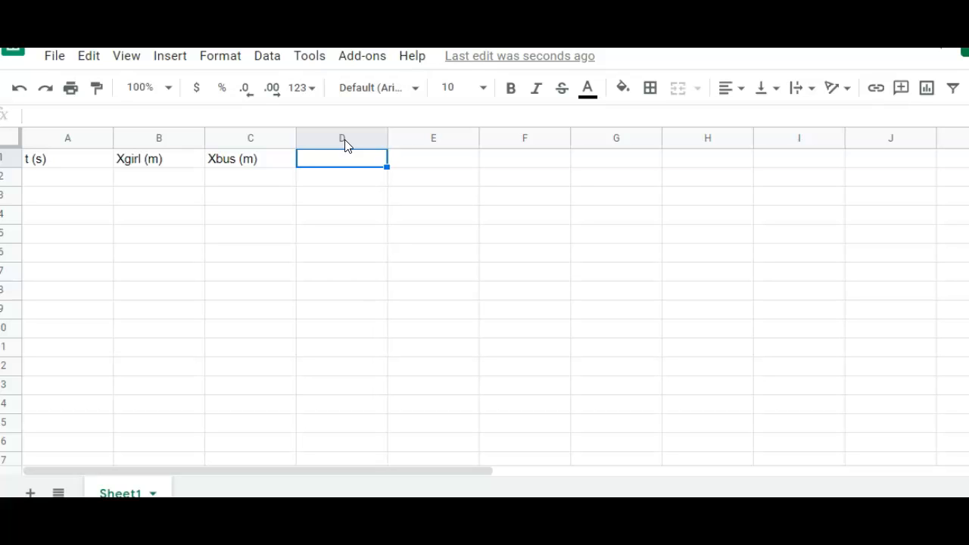
type("V")
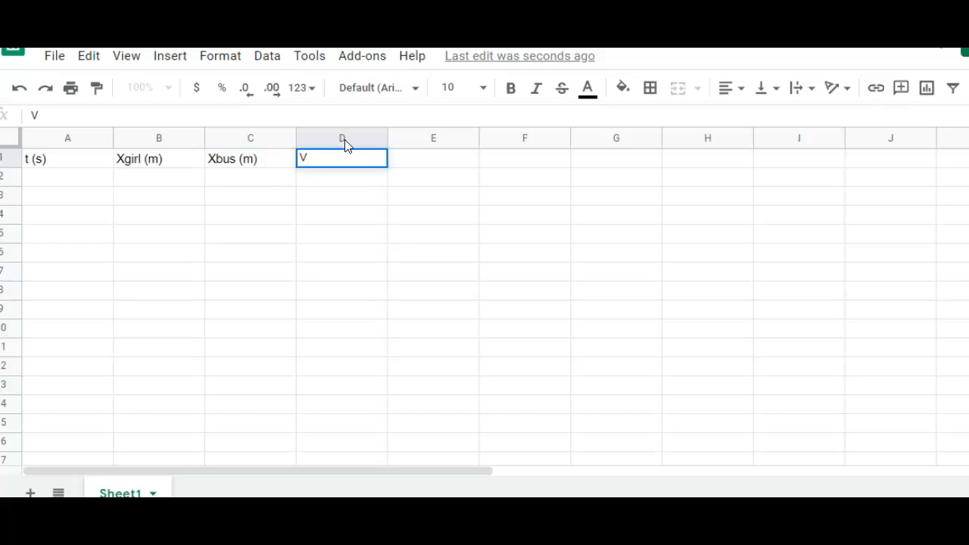
type("avg bus (m")
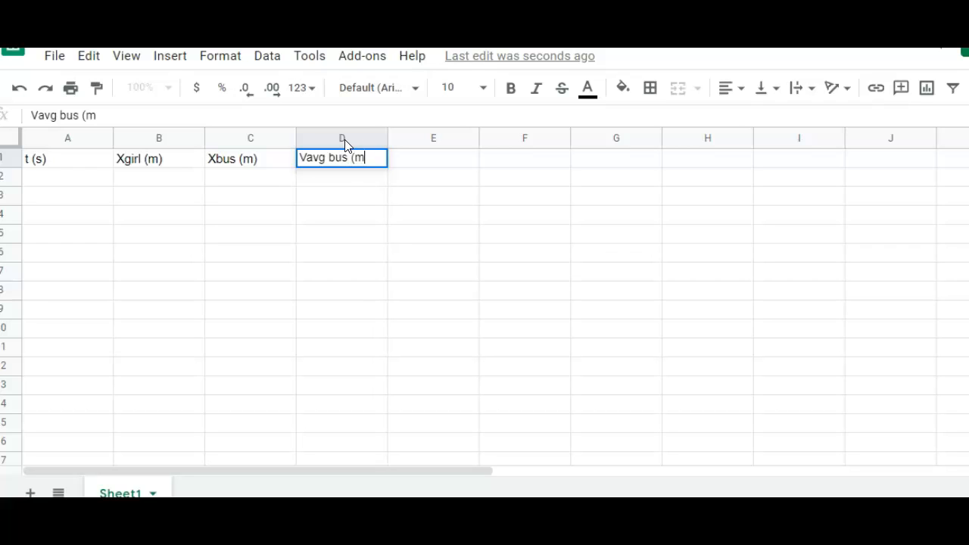
type("/s)")
key("Tab")
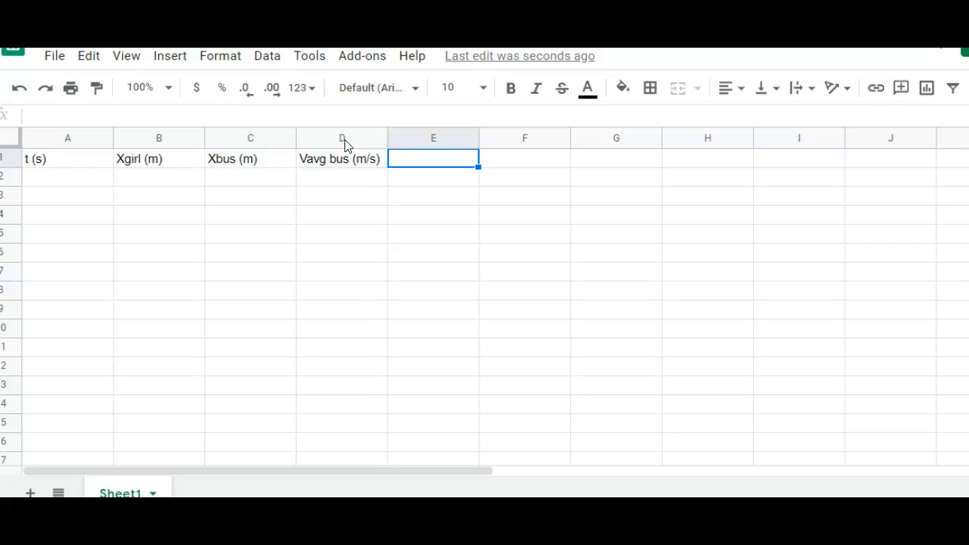
type("V")
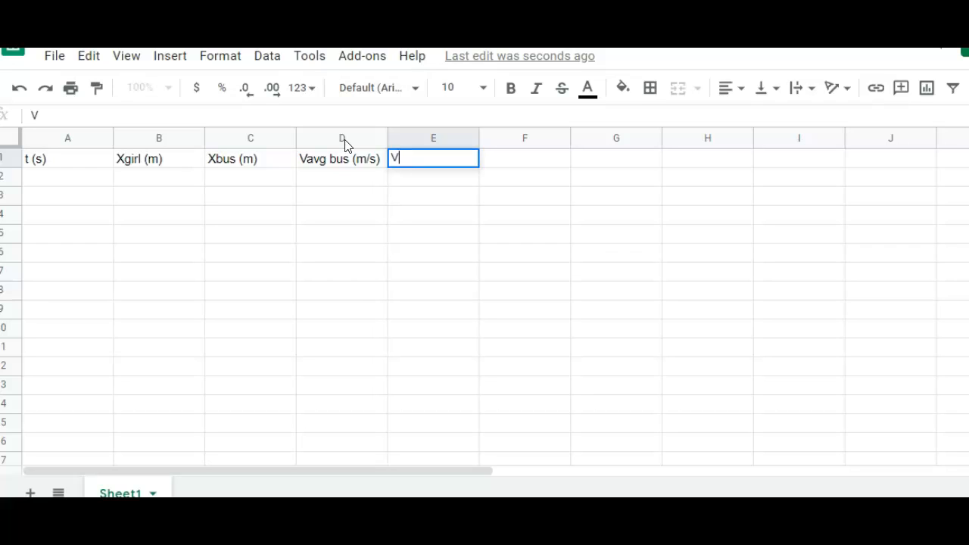
type("bus (m/s")
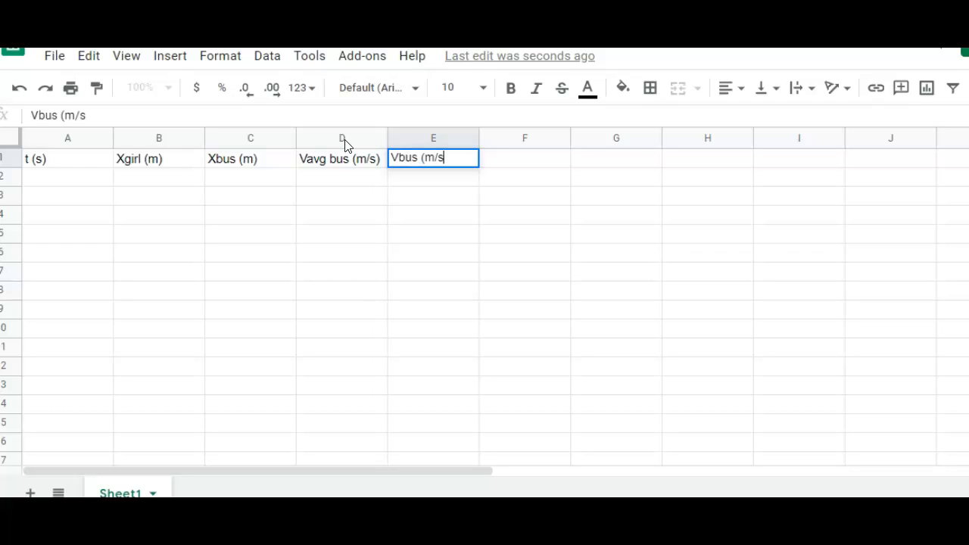
type(")")
key("Tab")
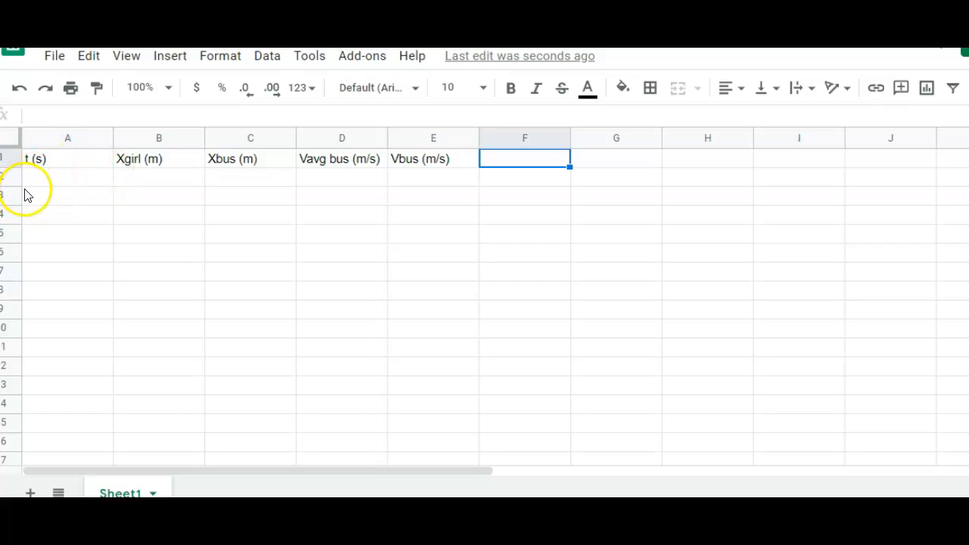
Fill the time column with the values 0, 1, 2, 3 and 4 in A2:A6.
left_click(49, 185)
type("0")
key("Return")
type("1")
key("Return")
type("2")
key("Return")
type("3")
key("Return")
type("4")
key("Return")
Enter the starting values for time 0: 0 for Xgirl in B2, 10 for Xbus in C2 and 0 for Vbus in E2.
key("Right")
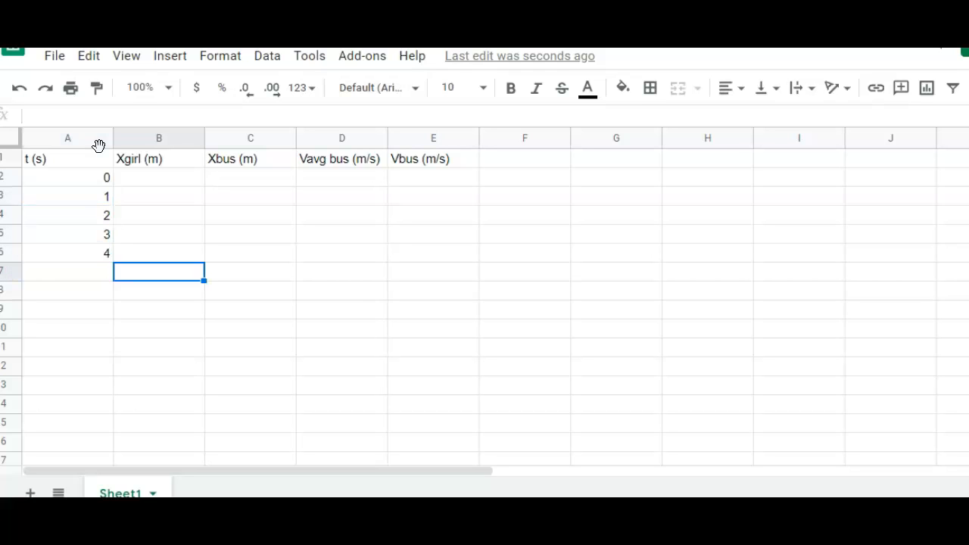
key("Page_Down")
key("Page_Up")
key("Up")
key("Up")
key("Up")
key("Up")
key("Up")
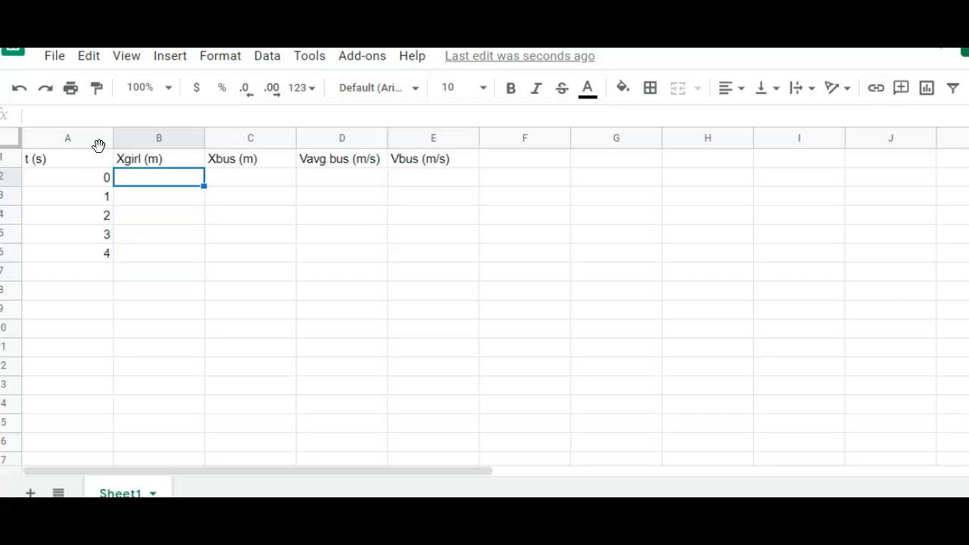
type("0")
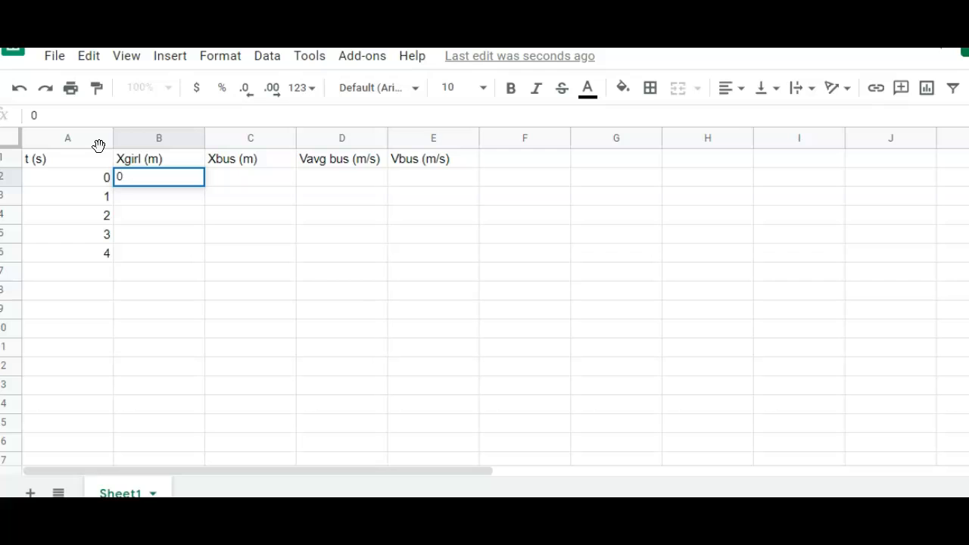
key("Tab")
type("10")
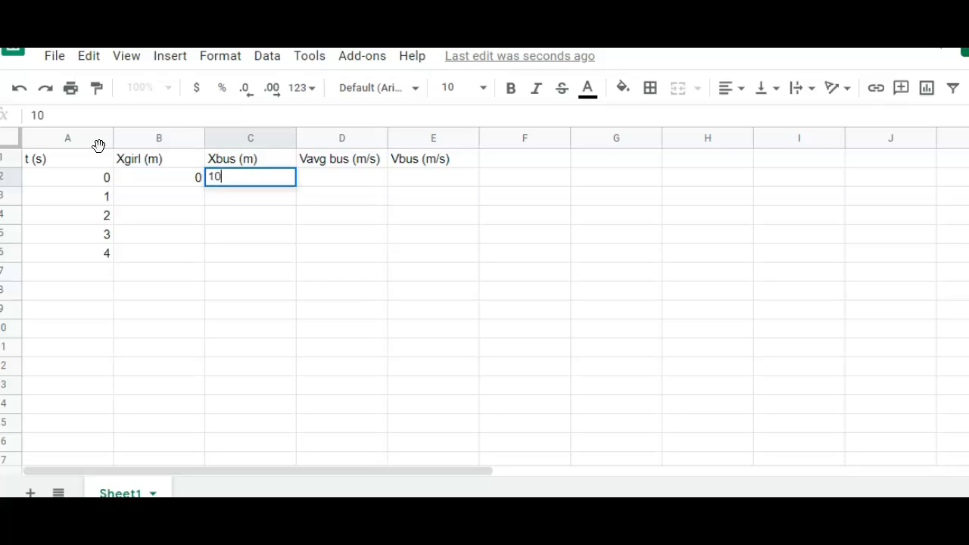
key("Tab")
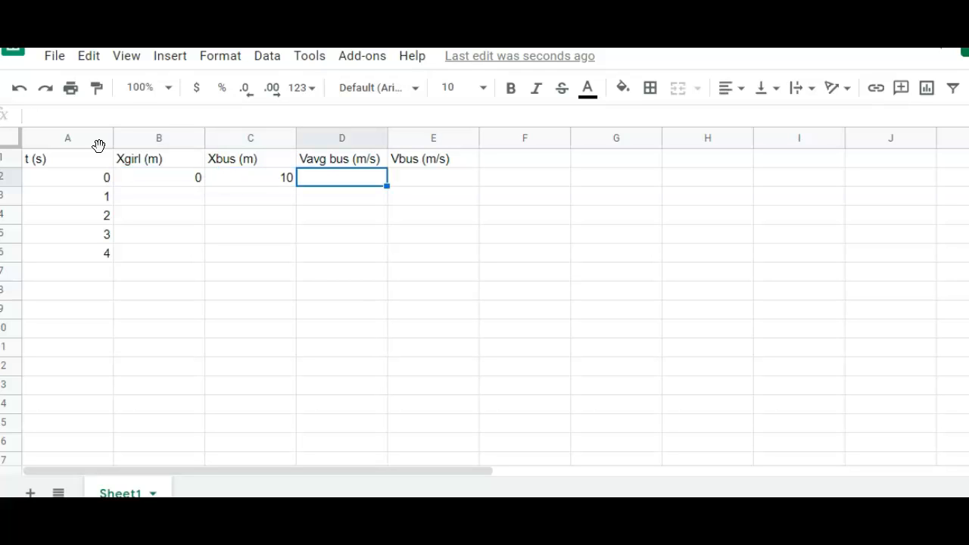
key("Tab")
type("0")
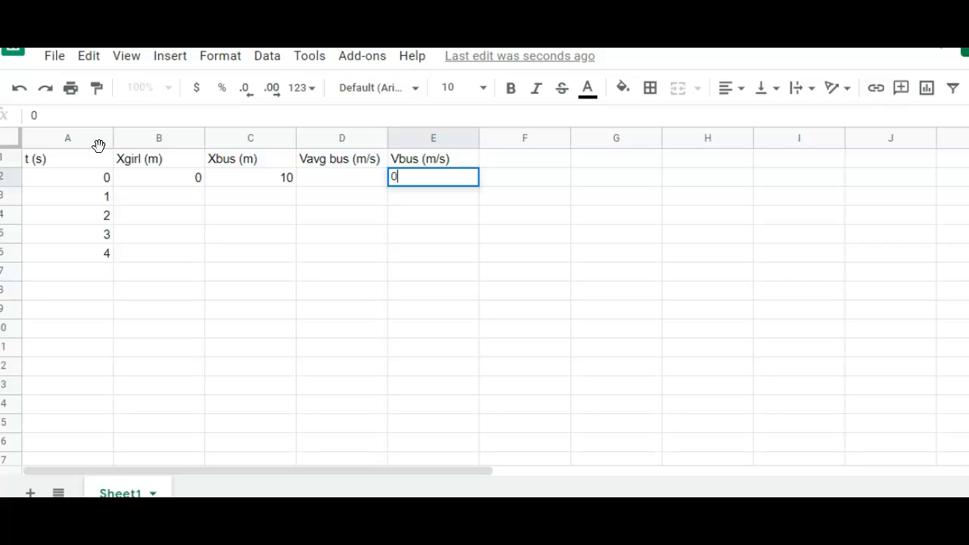
key("Return")
Enter the formula =B2+5.5 in B3 for the girl's position at 1 second.
key("Left")
key("Left")
key("Left")
key("Left")
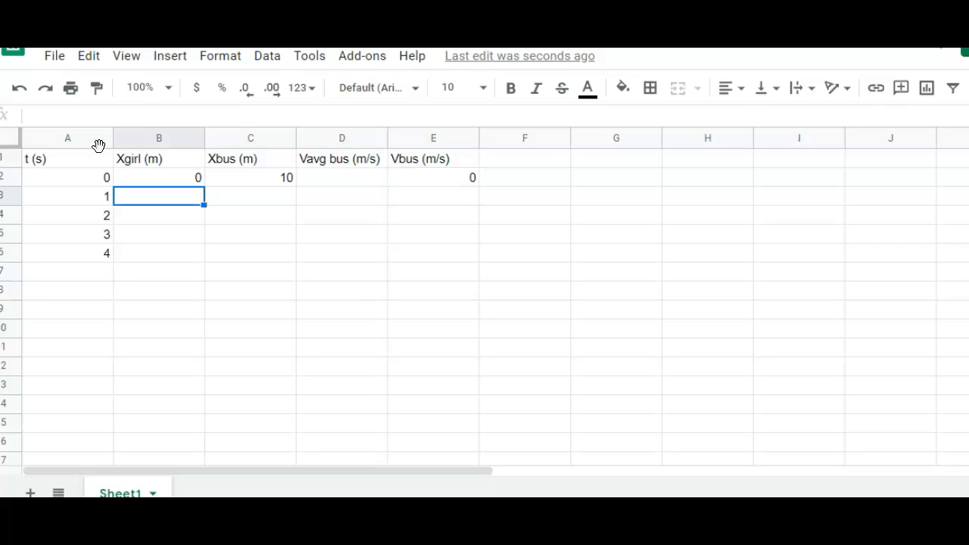
key("Right")
type("=")
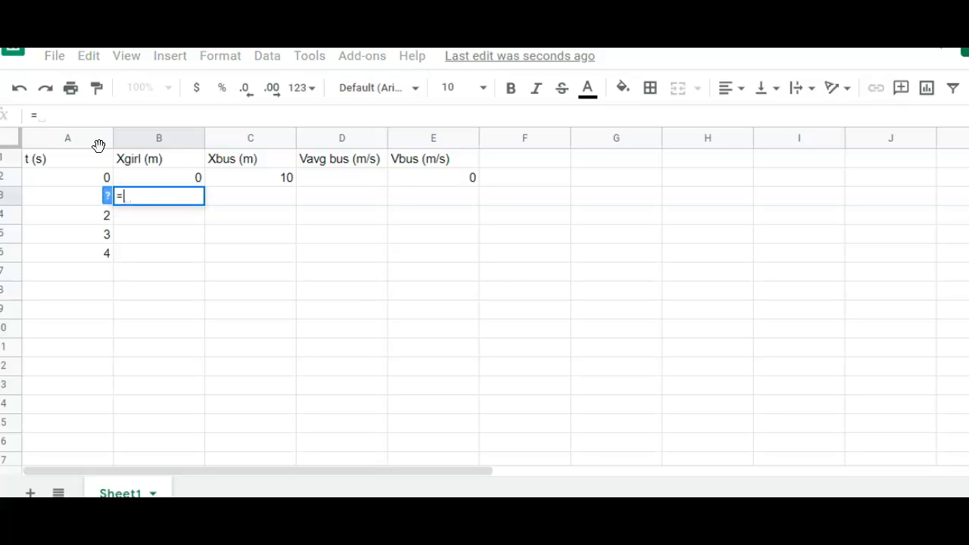
left_click(153, 179)
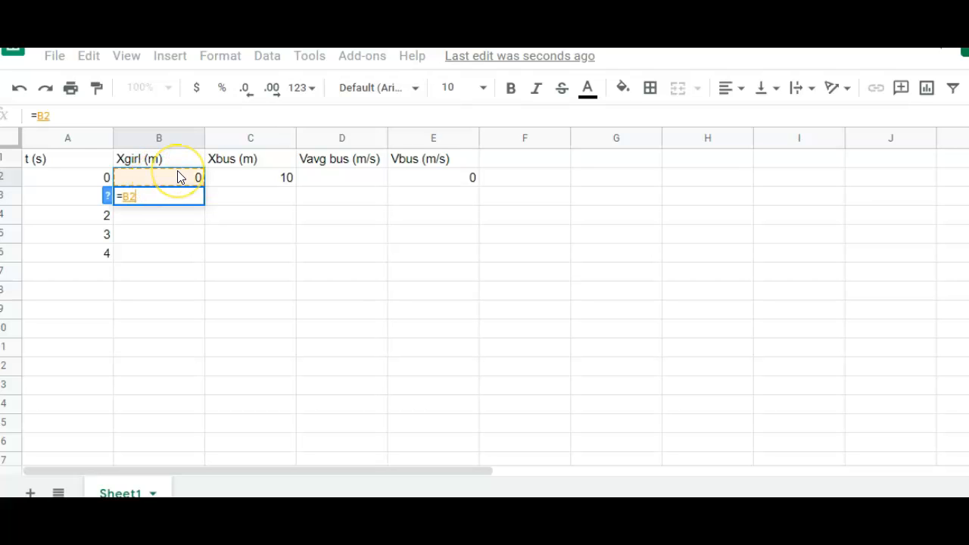
type("+5.5")
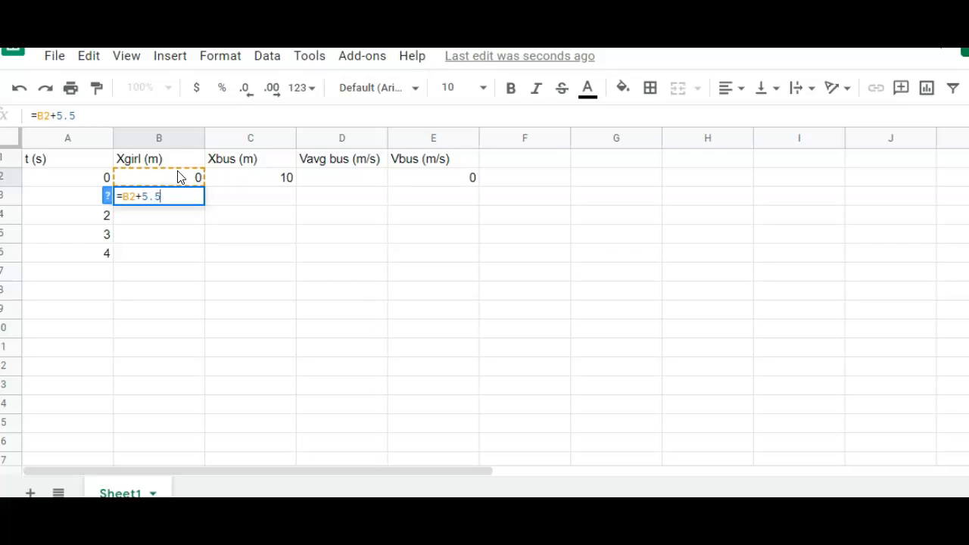
key("Return")
Fill the Xgirl formula from B3 down through B6.
key("Up")
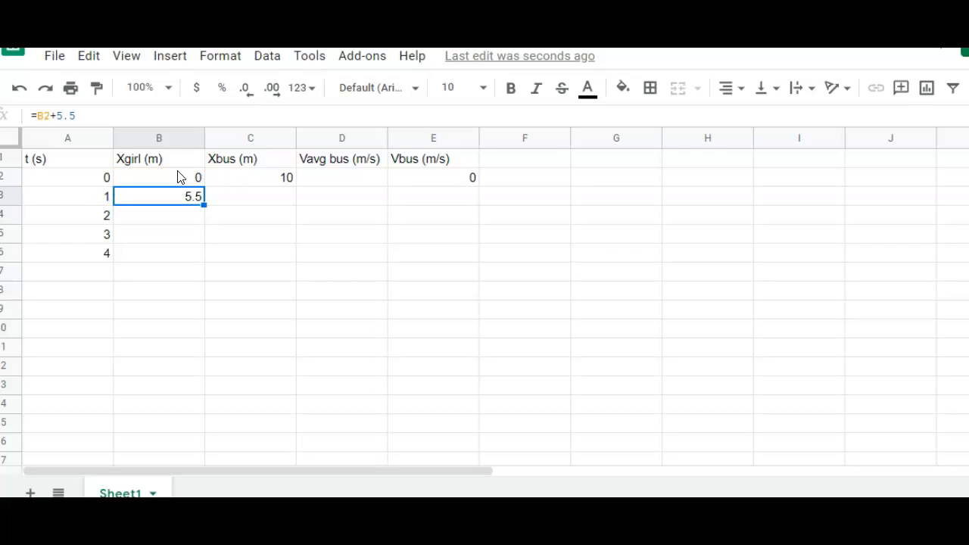
key("shift+Down")
key("shift+Down")
key("shift+Down")
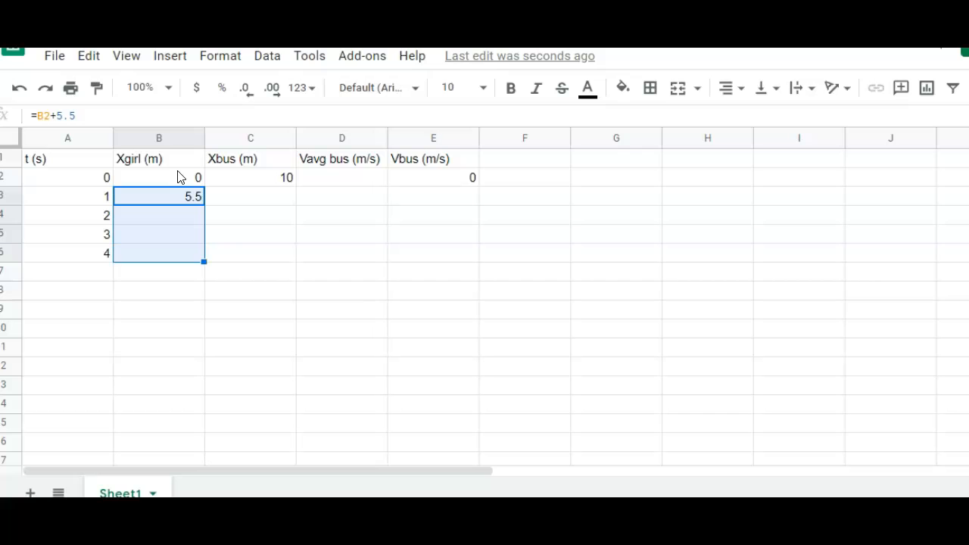
key("ctrl+d")
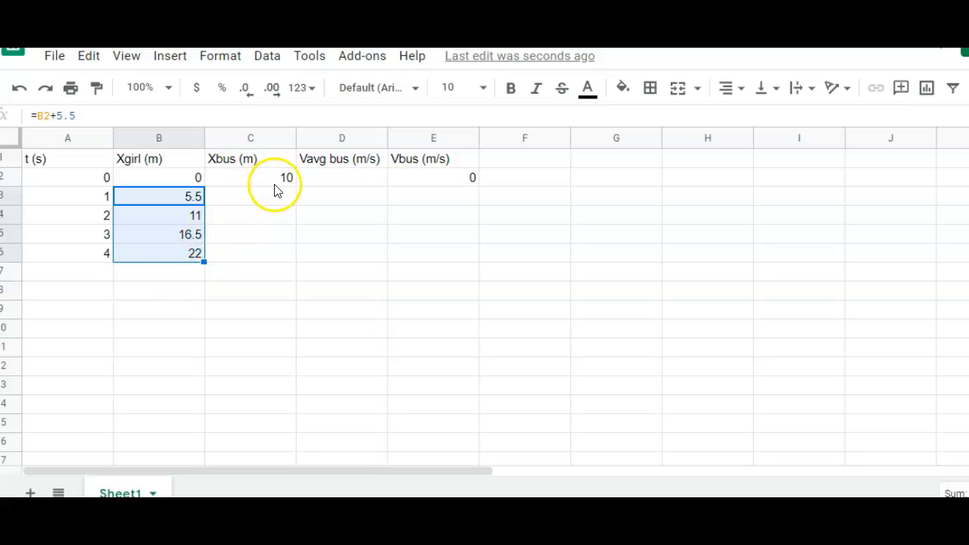
Enter the formula =E2+1.5 in E3 for the bus velocity and fill it down through E6.
left_click(420, 199)
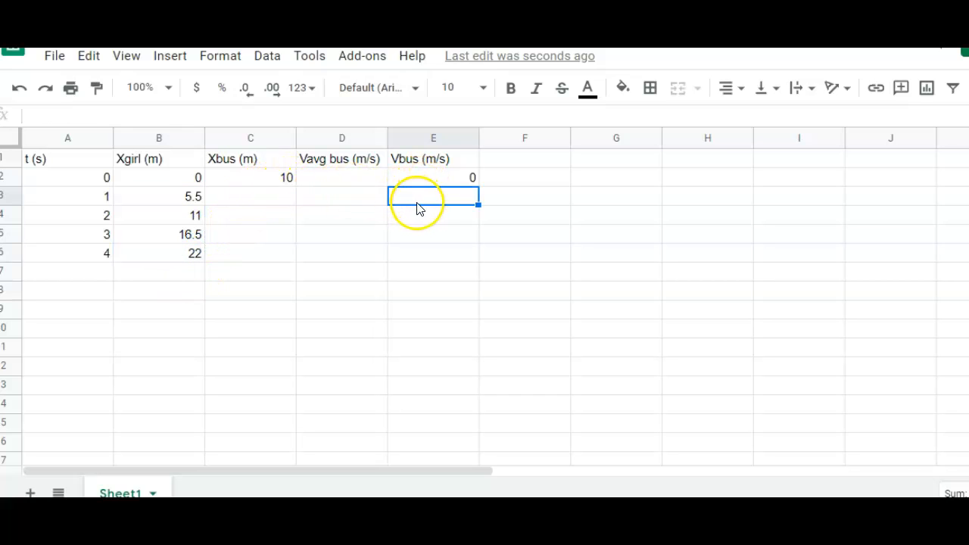
type("=")
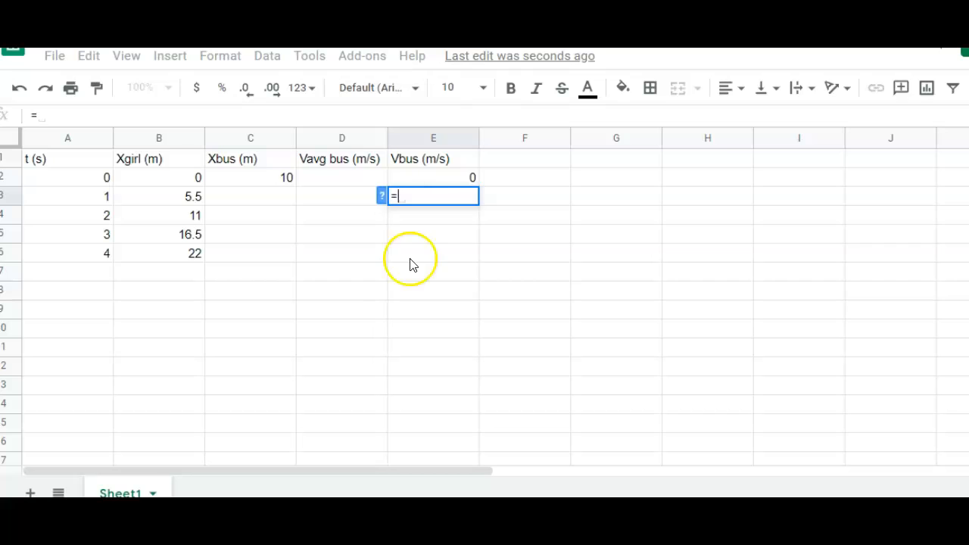
left_click(428, 180)
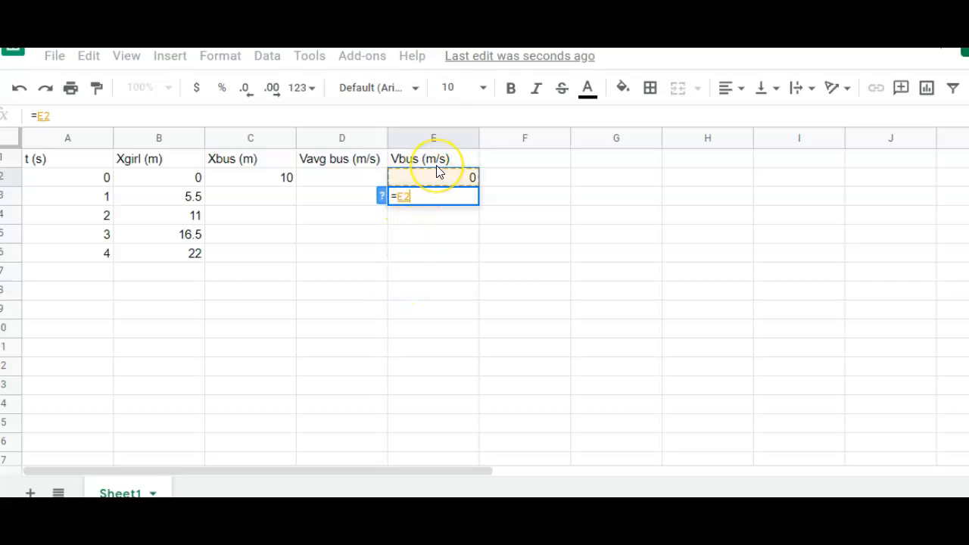
type("*1")
key("BackSpace")
key("BackSpace")
type("+1.5")
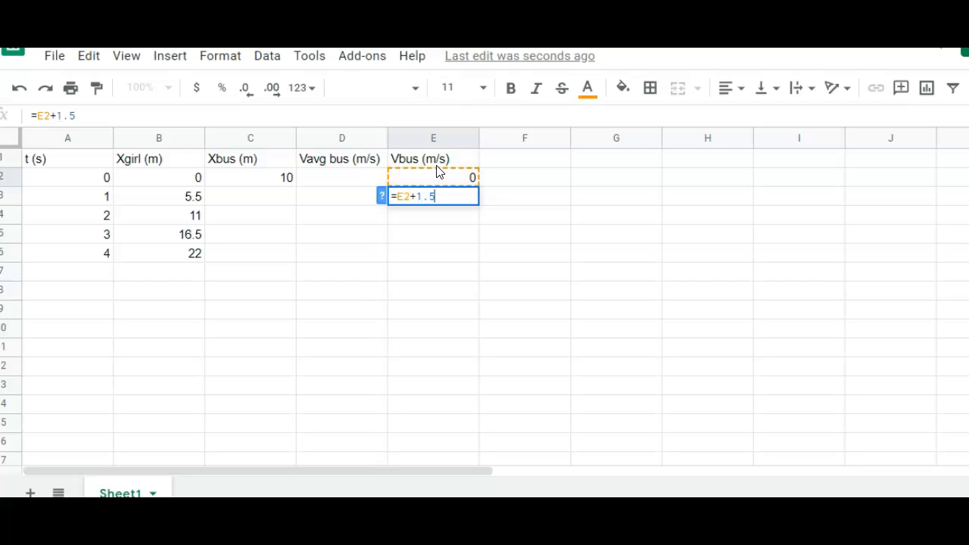
key("Return")
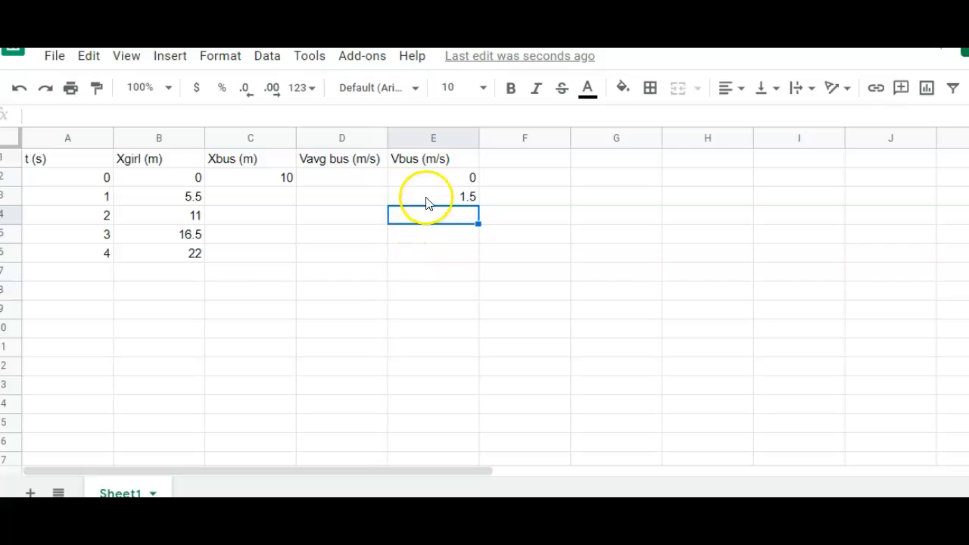
left_click(427, 200)
left_click_drag(477, 205, 454, 261)
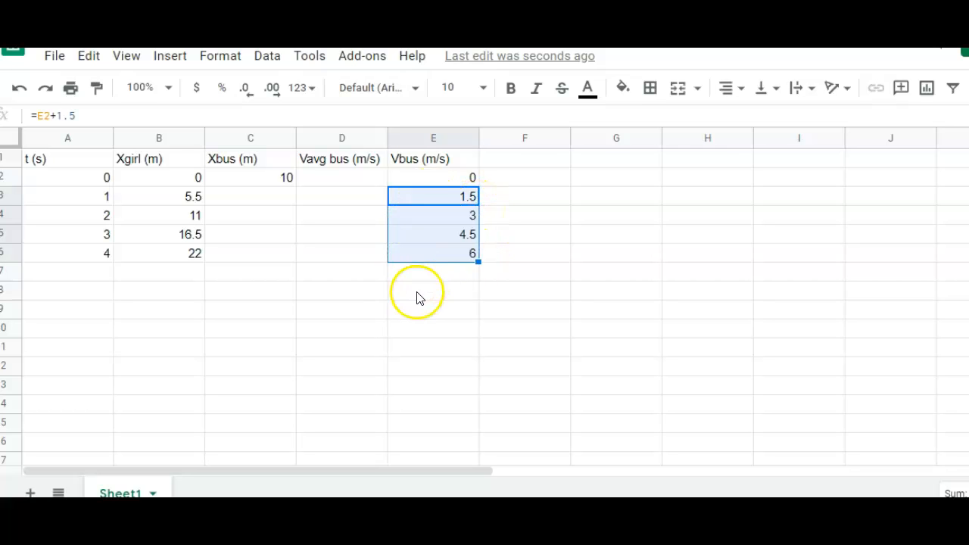
Enter the average bus velocity formula =(E2+E3)/2 in D3 and fill it down through D6.
left_click(354, 206)
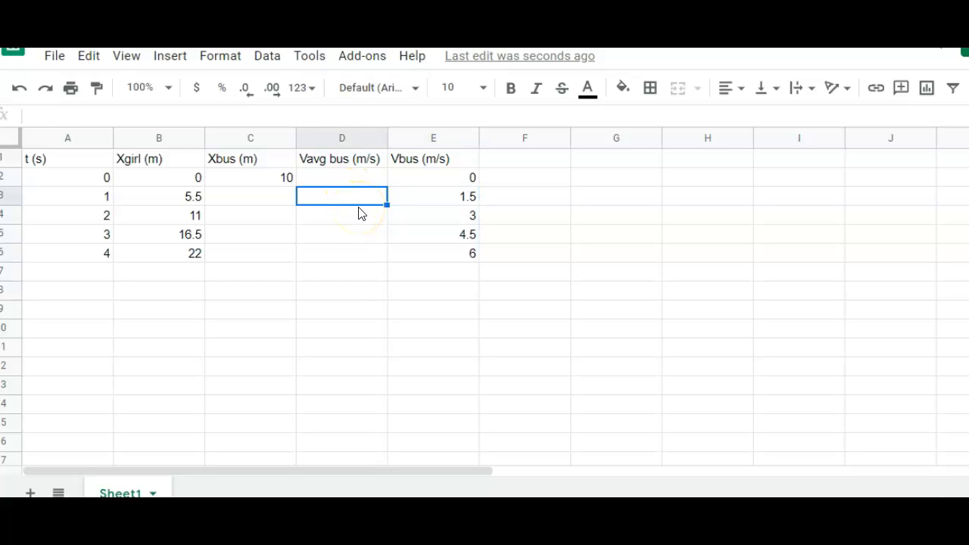
type("=")
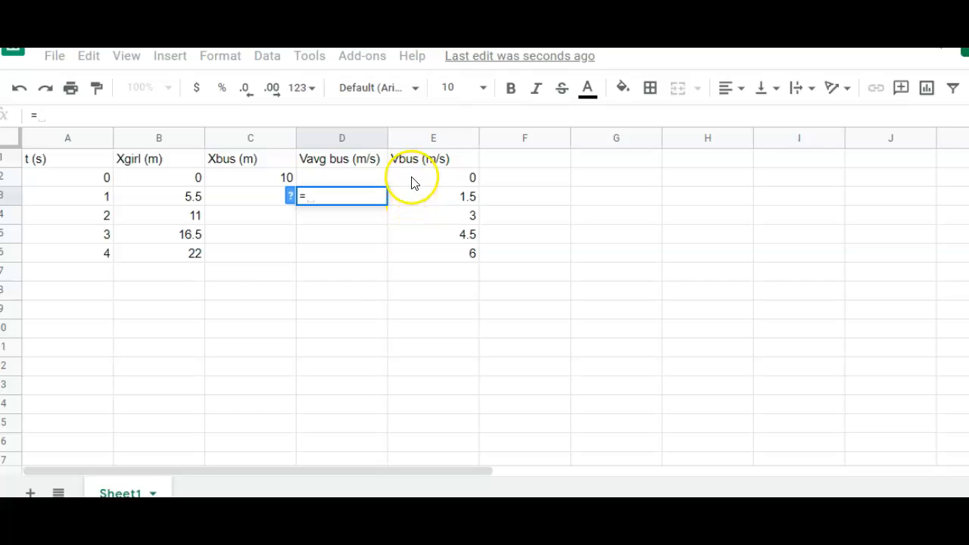
type("(")
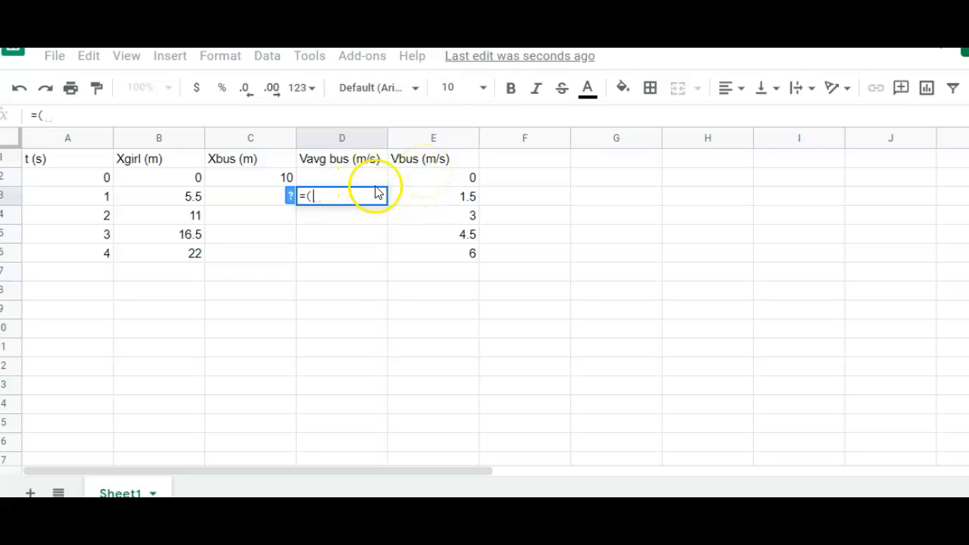
left_click(417, 179)
type("+")
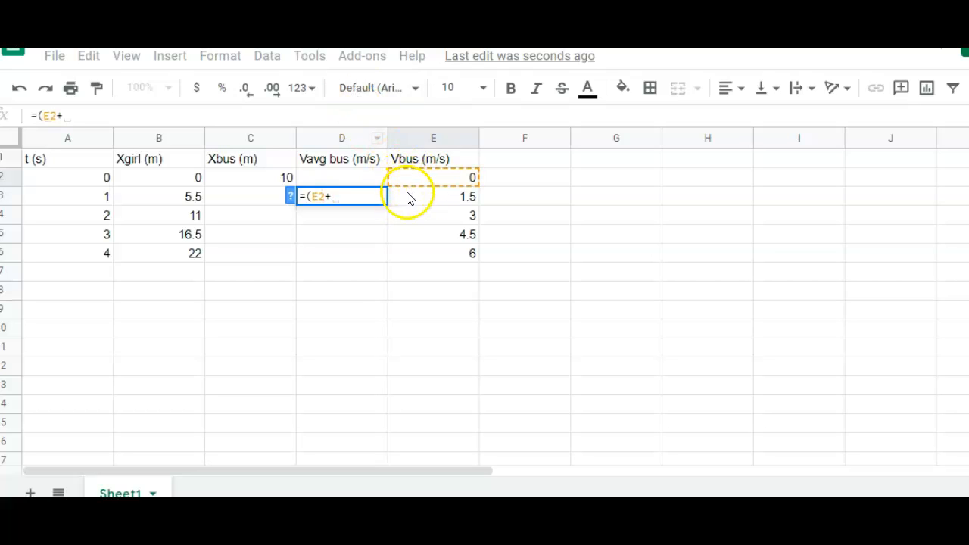
left_click(413, 199)
type(")")
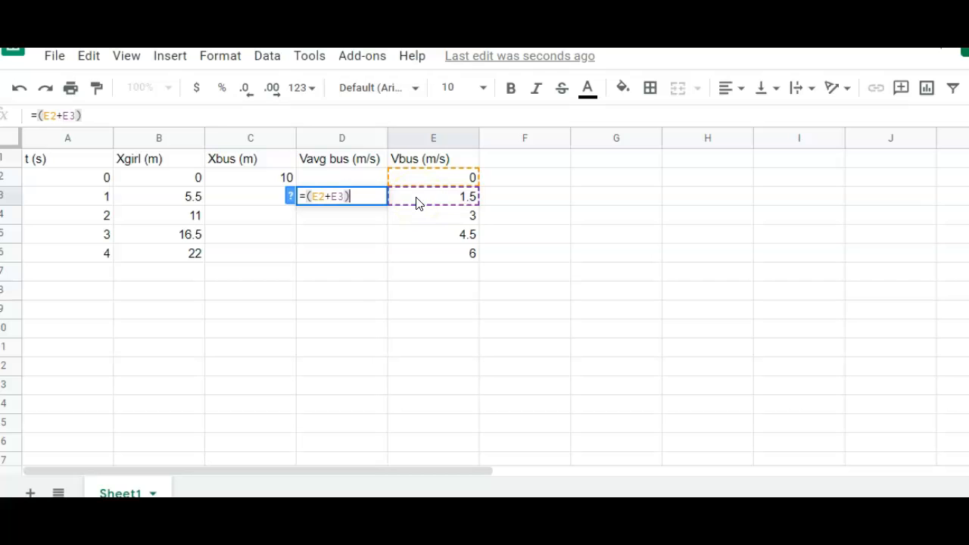
type("/2")
key("Return")
left_click(321, 199)
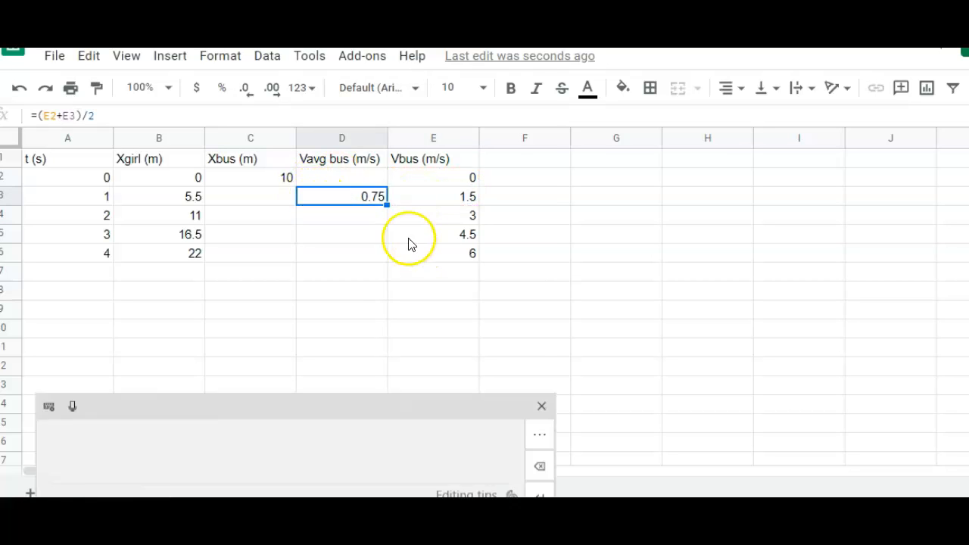
double_click(387, 206)
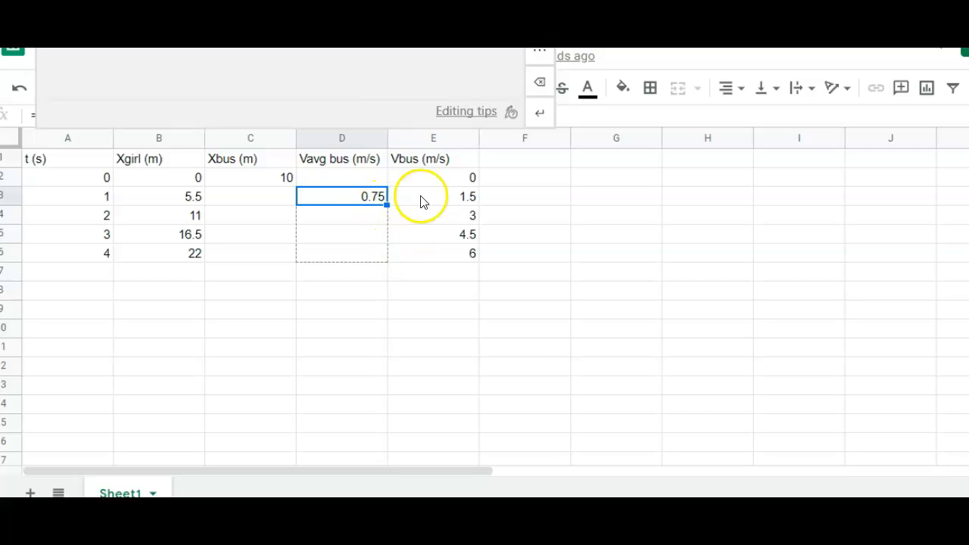
Enter the bus position formula =C2+D3 in C3 and fill it down through C6.
left_click(274, 196)
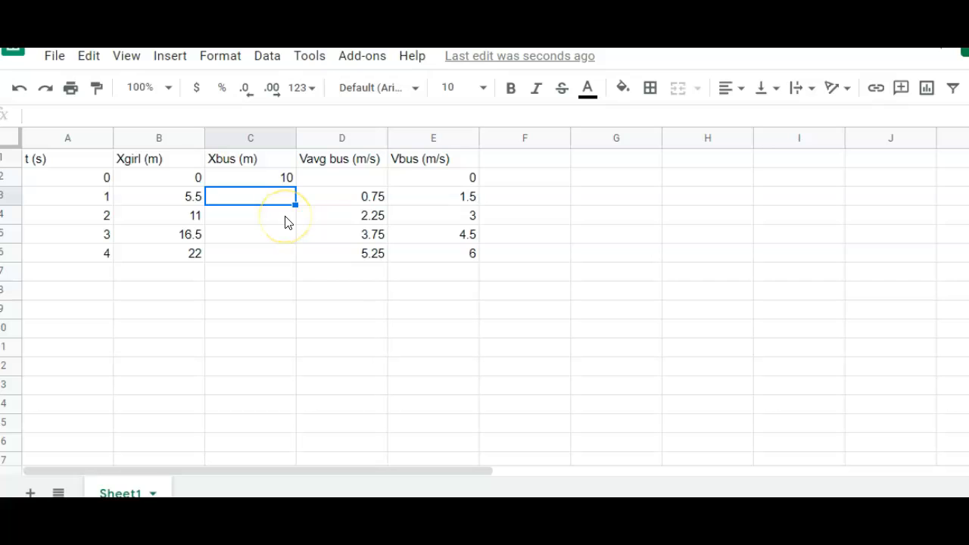
type("=")
left_click(270, 180)
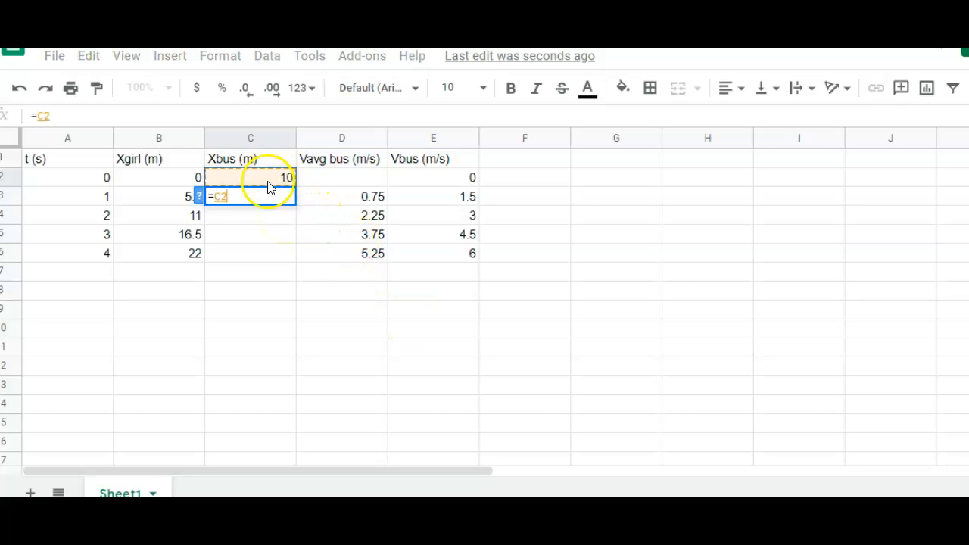
type("+")
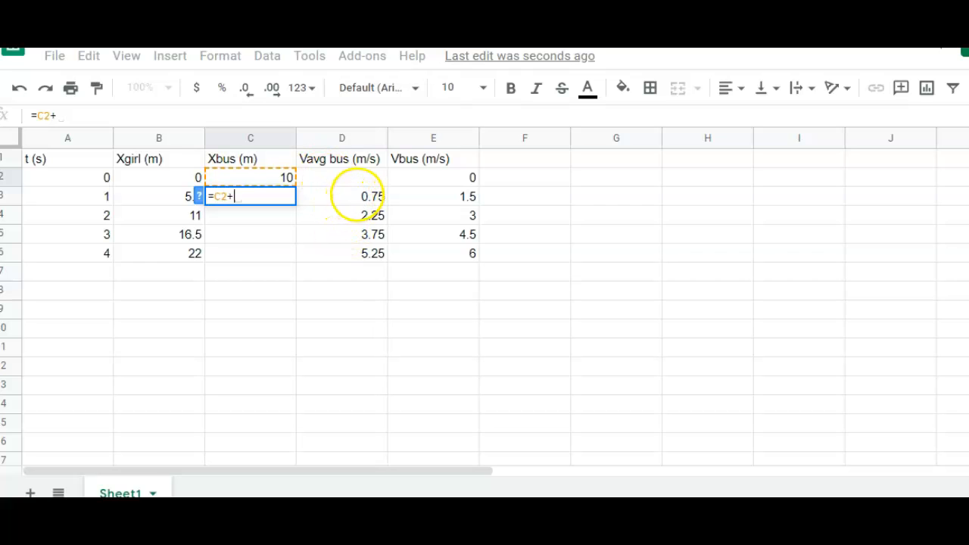
left_click(353, 201)
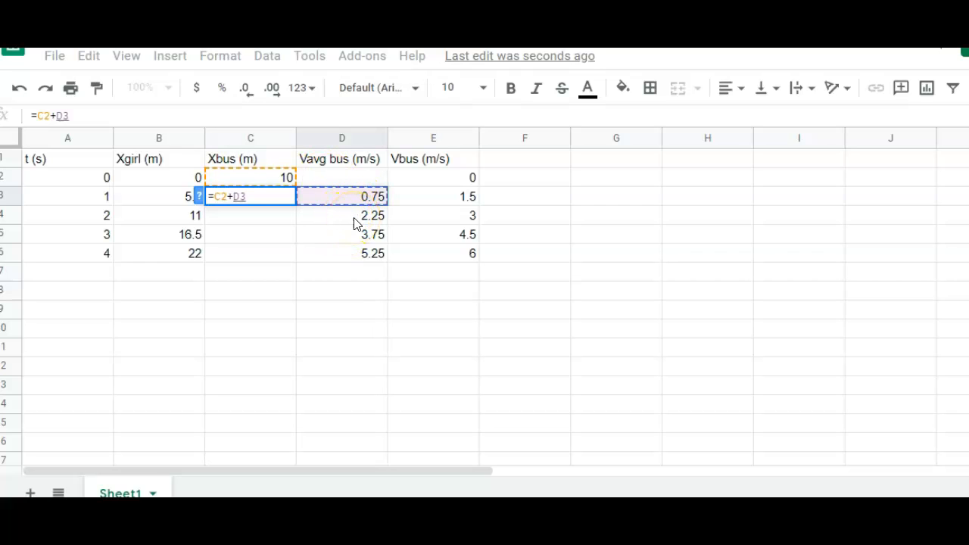
key("Return")
left_click(266, 195)
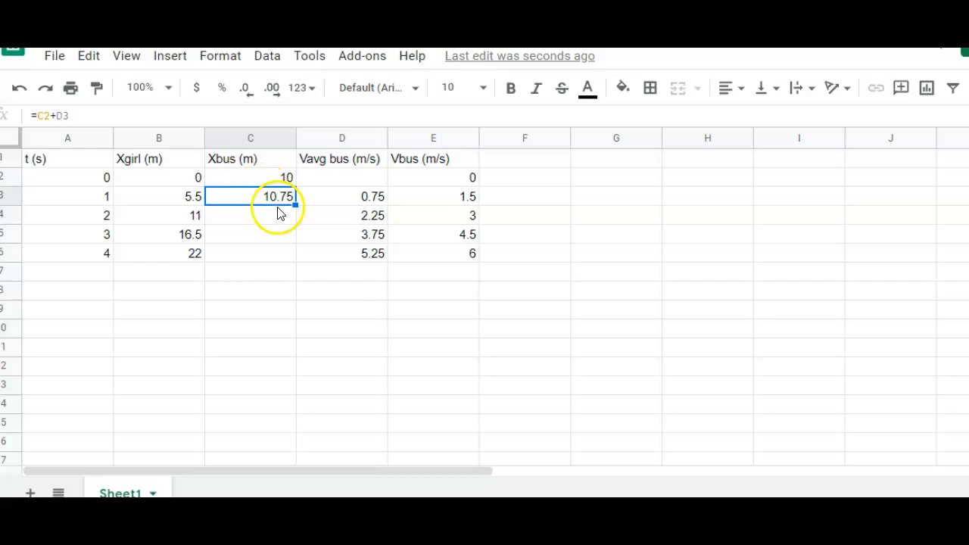
left_click_drag(295, 204, 291, 256)
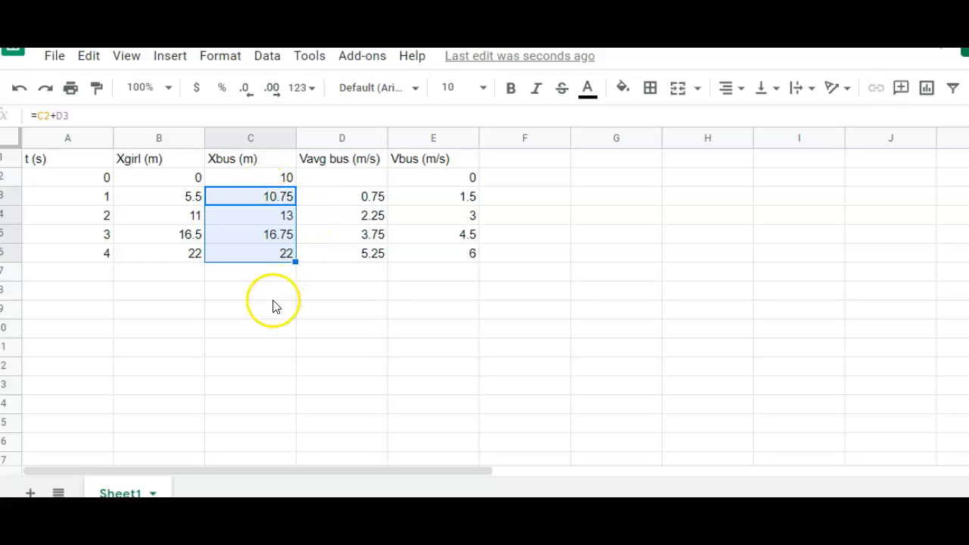
left_click(127, 311)
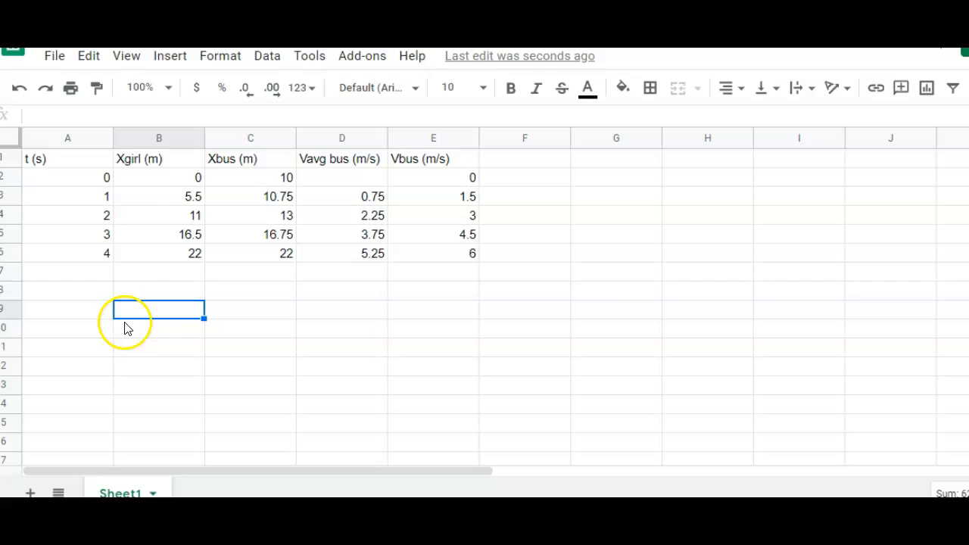
Change the times in A3:A6 to 0.5, 1, 1.5 and 2 and check the formulas in B3, D3 and E3.
left_click(99, 198)
type("0.5")
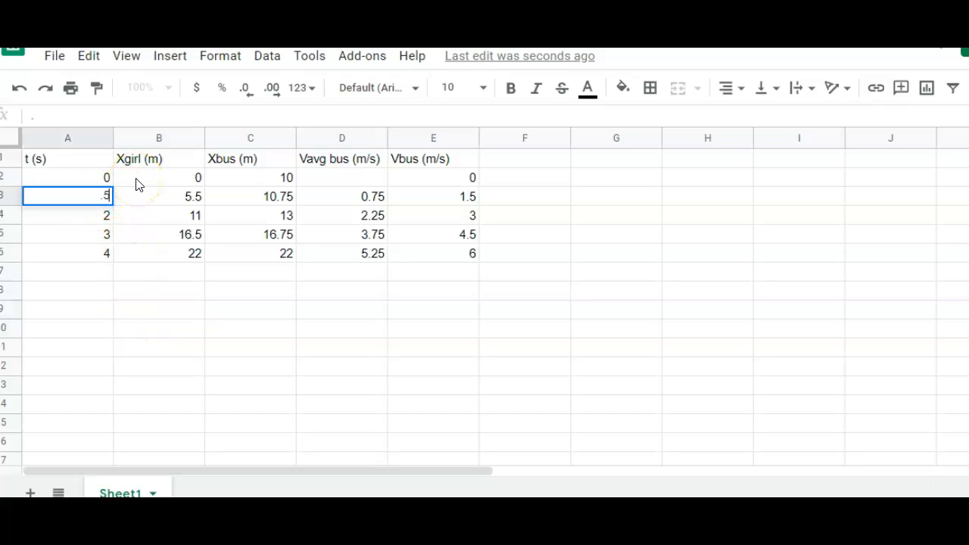
key("Return")
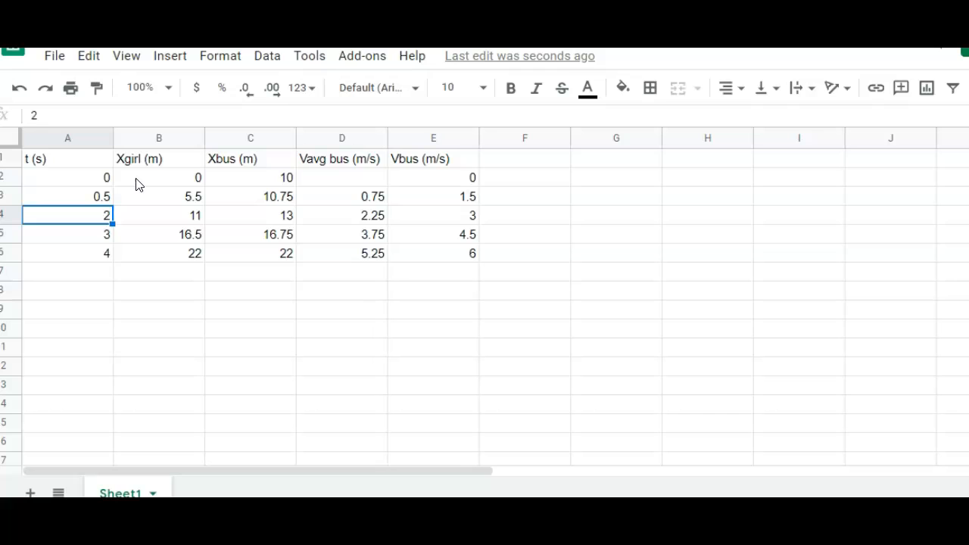
type("1")
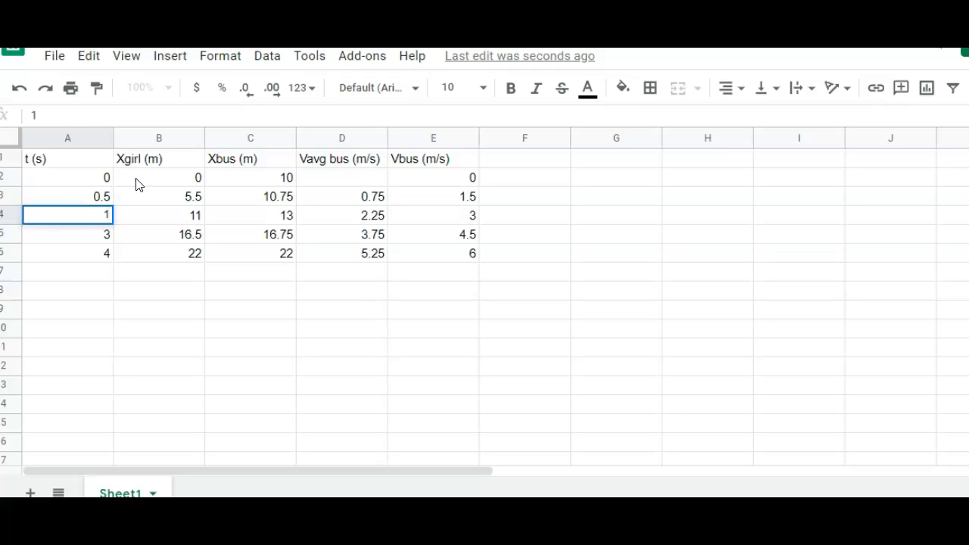
key("Return")
type("1.5")
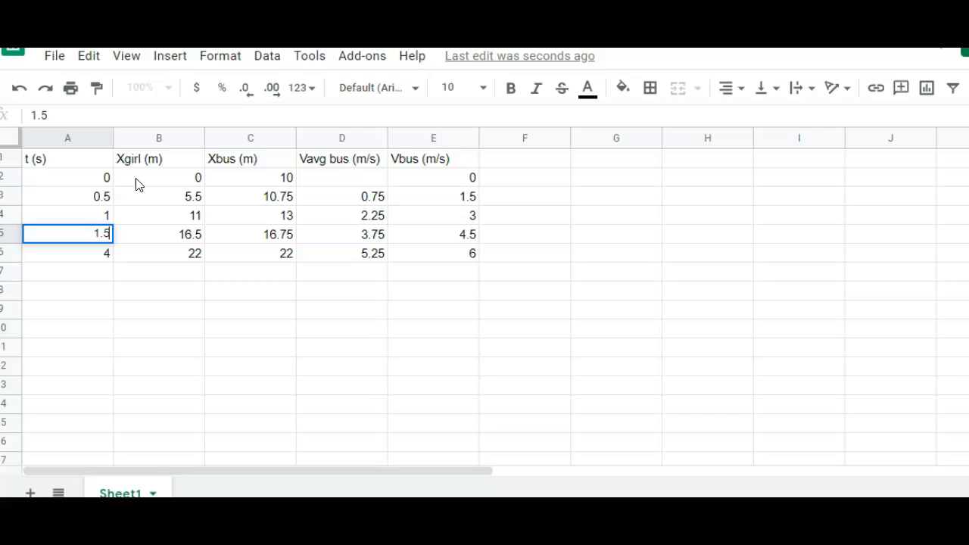
key("Return")
type("2")
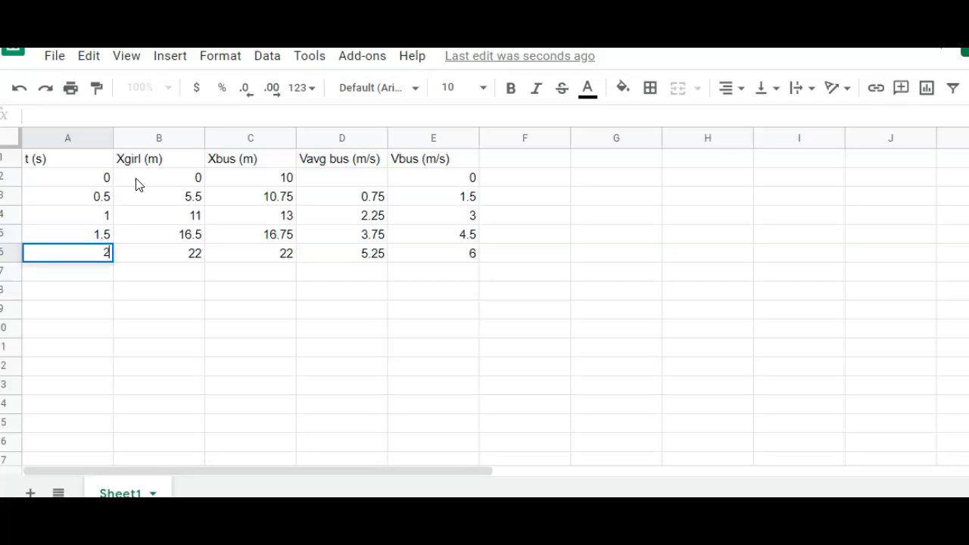
key("Return")
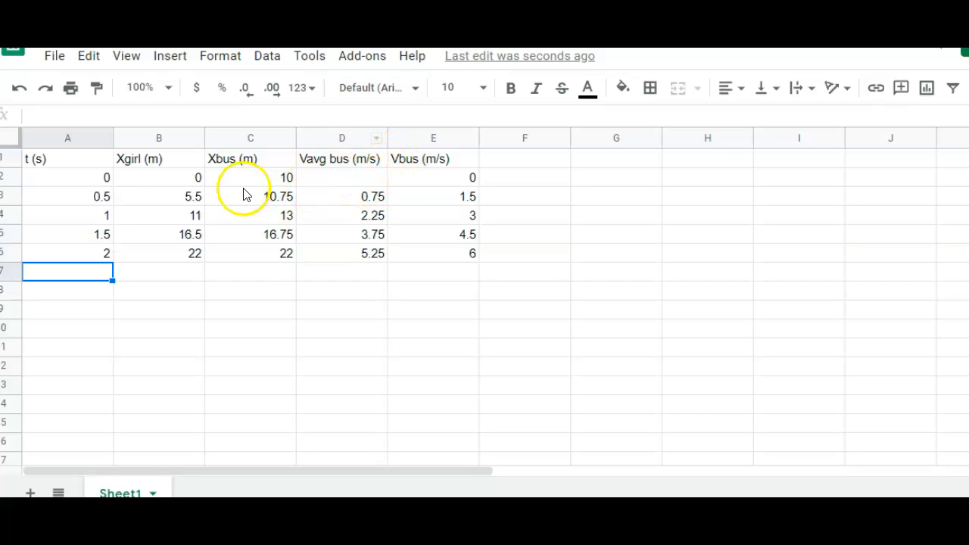
left_click(181, 201)
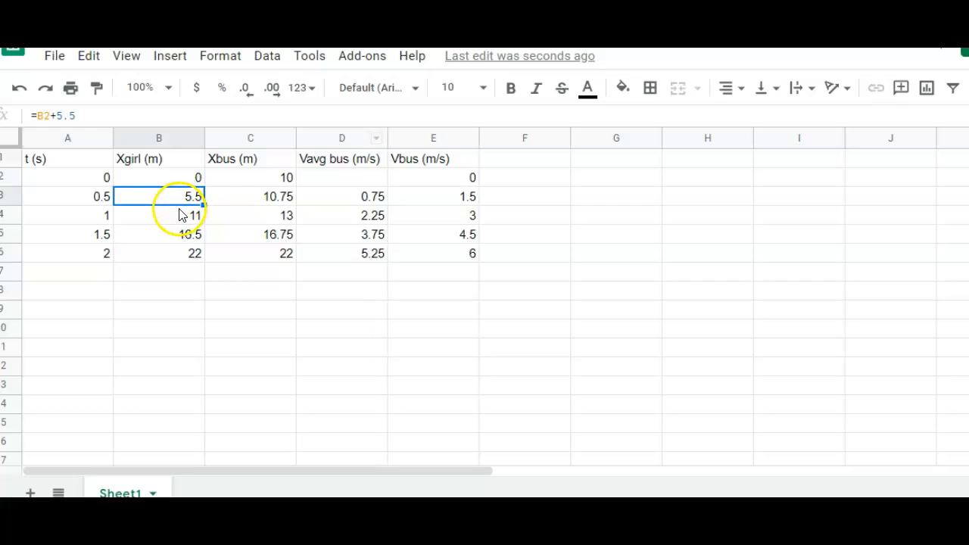
left_click(379, 199)
left_click(444, 204)
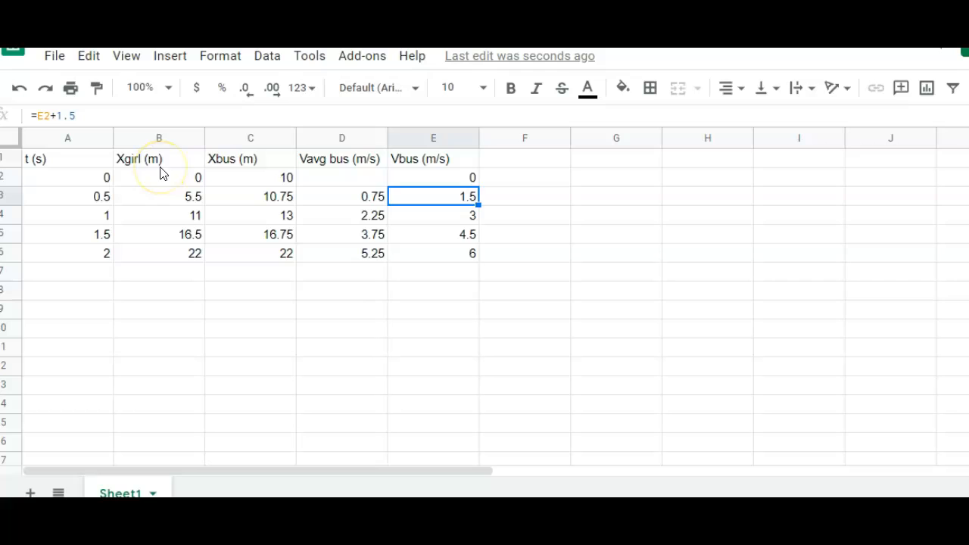
Set the times in A3:A6 back to 1, 2, 3 and 4 seconds.
key("Left")
key("Left")
key("Left")
key("Left")
key("Down")
key("Down")
key("Down")
type("4")
key("Up")
type("3")
key("Up")
type("2")
key("Up")
type("1")
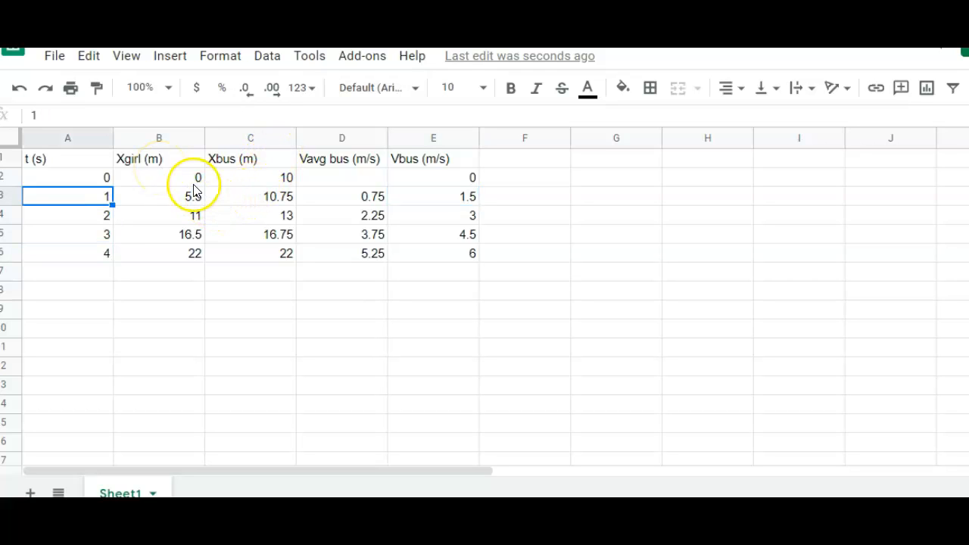
Handwrite Vavg = Δx/Δt in red beside the table and multiply both sides by Δt in blue.
left_click(171, 203)
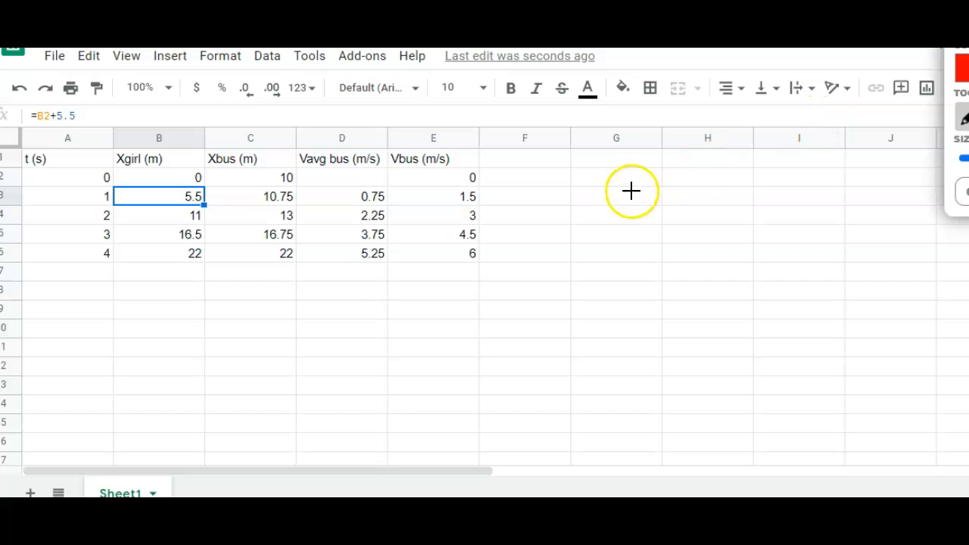
mouse_move(559, 168)
left_mouse_down()
mouse_move(584, 196)
mouse_move(615, 199)
mouse_move(725, 161)
mouse_move(722, 199)
mouse_move(692, 216)
mouse_move(720, 207)
mouse_move(694, 242)
mouse_move(729, 216)
mouse_move(704, 236)
mouse_move(684, 226)
mouse_move(695, 231)
left_mouse_up()
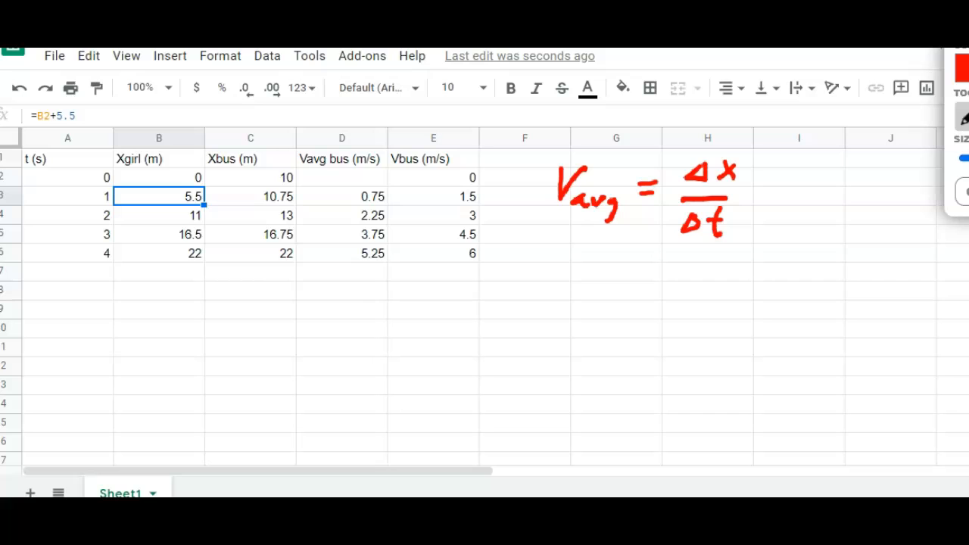
left_click(963, 68)
left_click(968, 232)
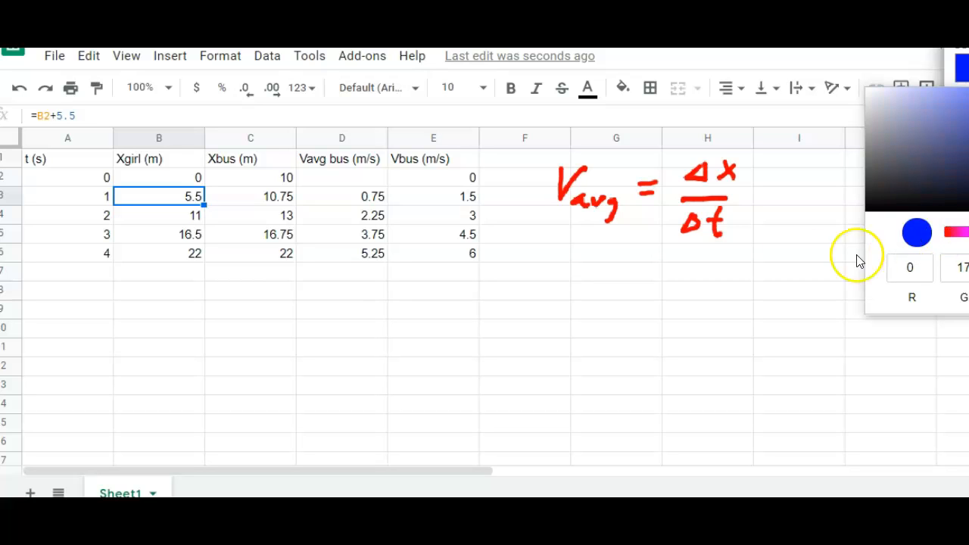
left_click_drag(752, 198, 761, 211)
mouse_move(764, 200)
left_mouse_down()
mouse_move(752, 210)
mouse_move(794, 196)
mouse_move(780, 209)
left_mouse_up()
left_click_drag(813, 186, 816, 213)
left_click_drag(803, 200, 819, 198)
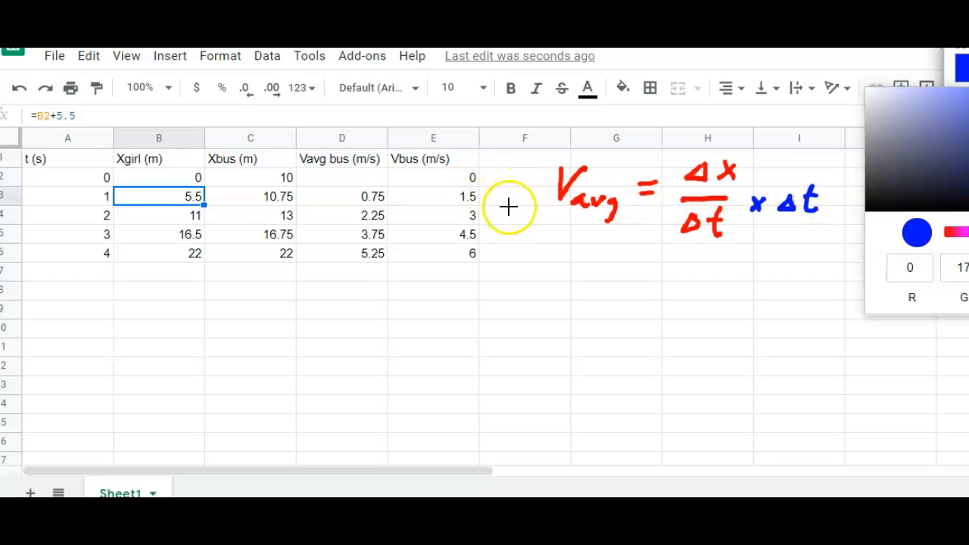
mouse_move(499, 188)
left_mouse_down()
mouse_move(494, 197)
mouse_move(506, 200)
left_mouse_up()
left_click_drag(518, 180, 524, 204)
mouse_move(515, 191)
left_mouse_down()
mouse_move(545, 202)
mouse_move(534, 203)
left_mouse_up()
left_click(539, 191)
Handwrite Vavg × Δt = Δx in blue below the first equation with Δt bracketed, and clear all the annotations.
mouse_move(515, 282)
left_mouse_down()
mouse_move(520, 306)
mouse_move(578, 306)
mouse_move(565, 333)
left_mouse_up()
left_click_drag(615, 299, 638, 312)
left_click_drag(627, 300, 684, 297)
mouse_move(669, 305)
left_mouse_down()
mouse_move(723, 304)
mouse_move(746, 289)
mouse_move(730, 299)
left_mouse_up()
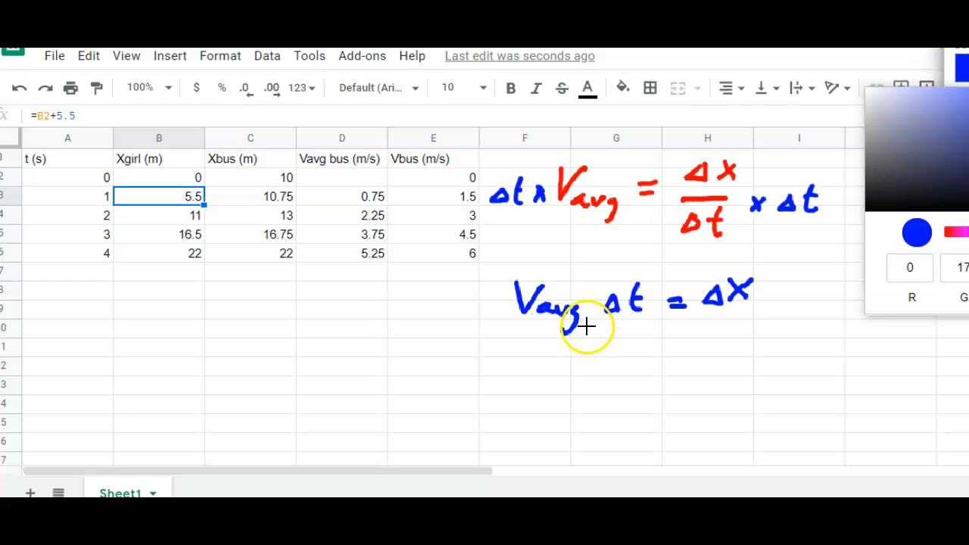
mouse_move(589, 297)
left_mouse_down()
mouse_move(599, 308)
mouse_move(590, 309)
mouse_move(595, 340)
mouse_move(649, 341)
mouse_move(653, 324)
left_mouse_up()
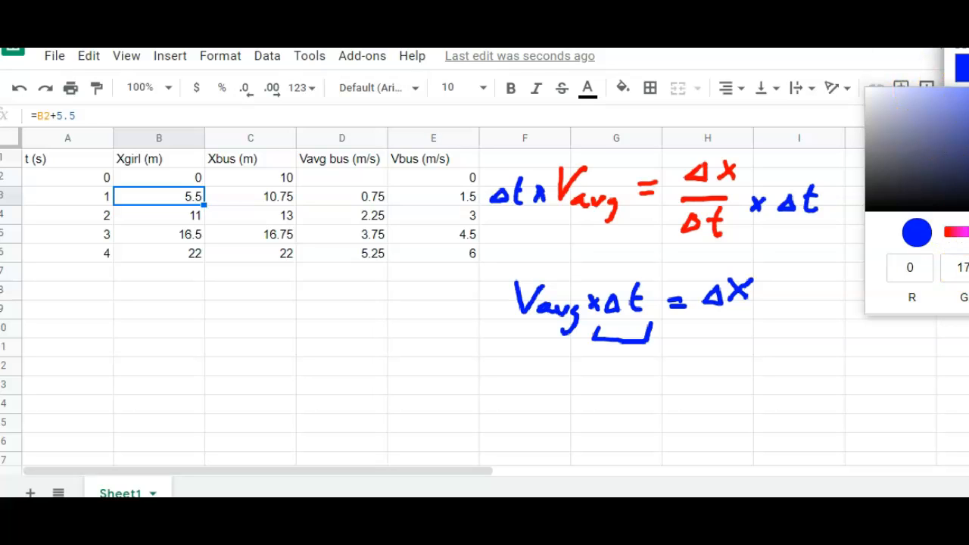
key("Escape")
key("Escape")
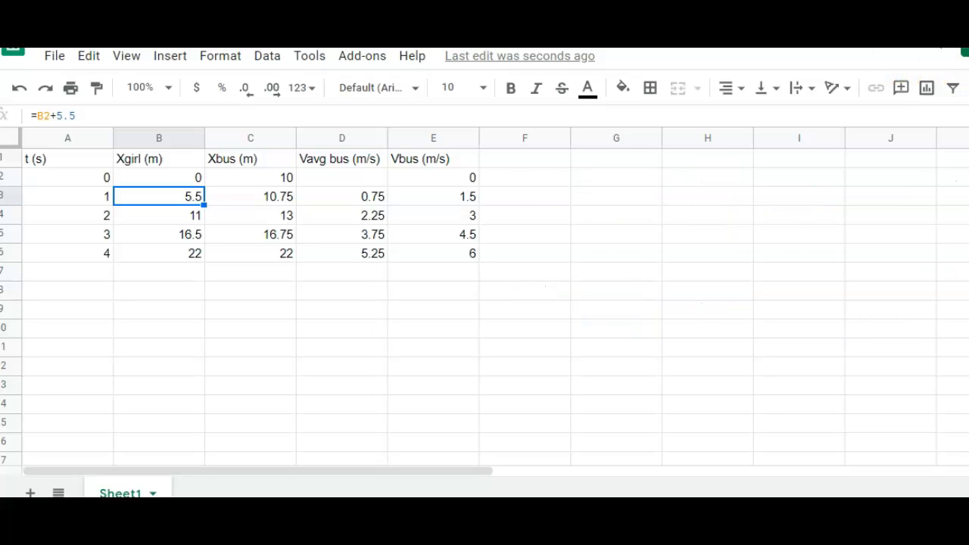
Extend the girl's position formula in B3 to =B2+5.5*(A3-A2).
left_click(79, 115)
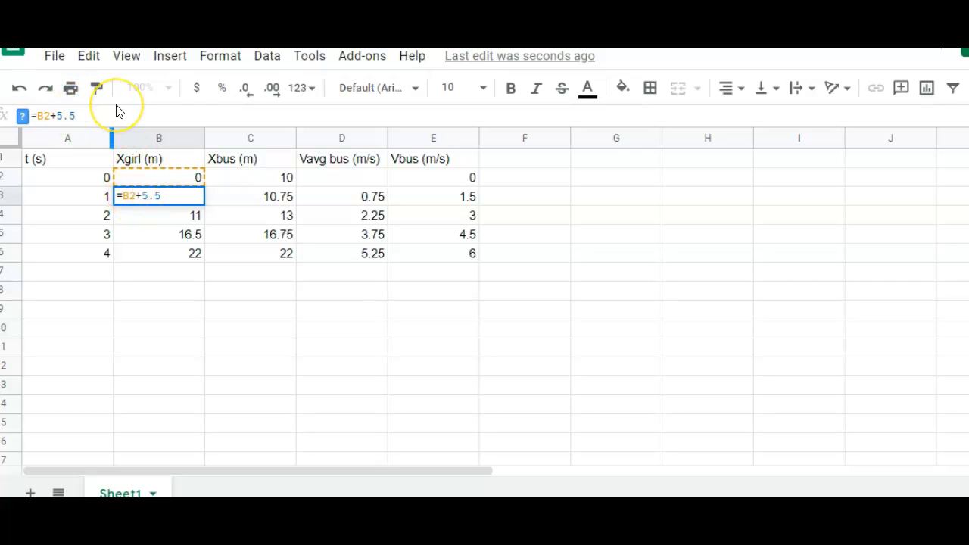
type("*")
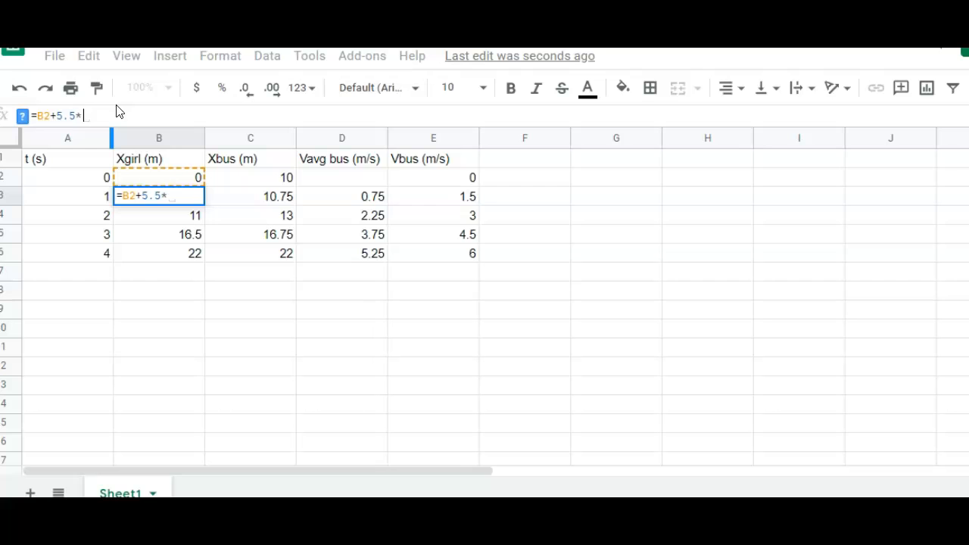
type("(")
left_click(83, 198)
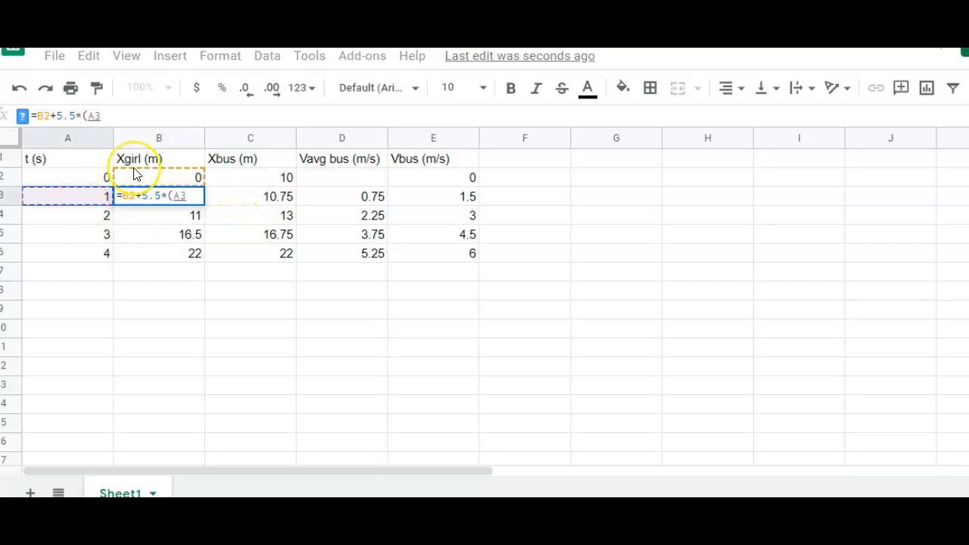
type("-")
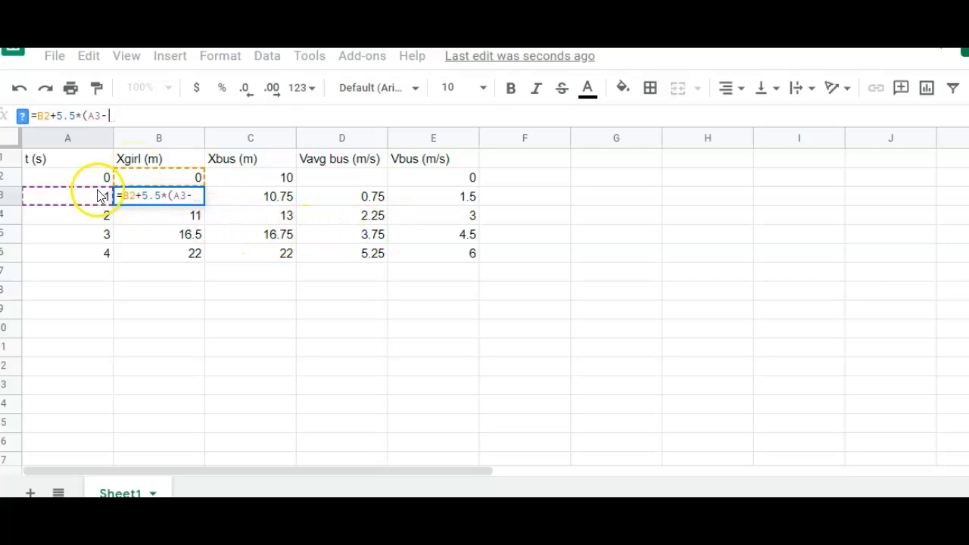
left_click(108, 181)
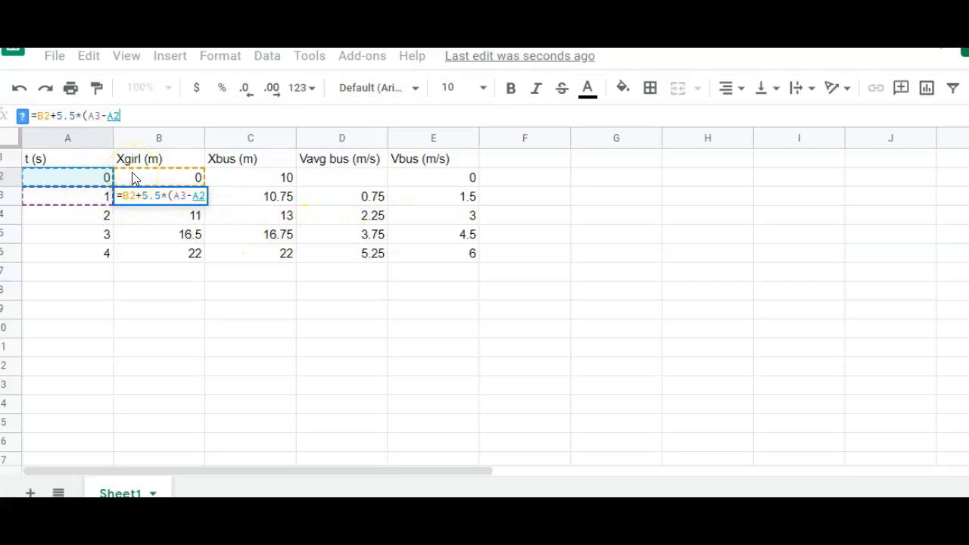
type(")")
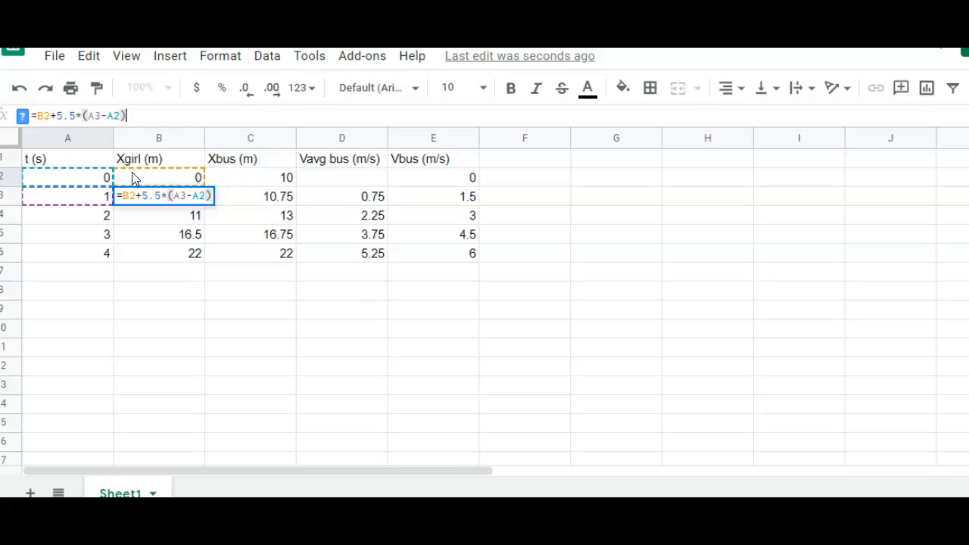
Copy the *(A3-A2) term from B3's formula for reuse and fill the formula from B3 down to B6.
key("shift+Left")
key("shift+Left")
key("shift+Left")
key("shift+Left")
key("shift+Left")
key("shift+Left")
key("shift+Left")
key("shift+Left")
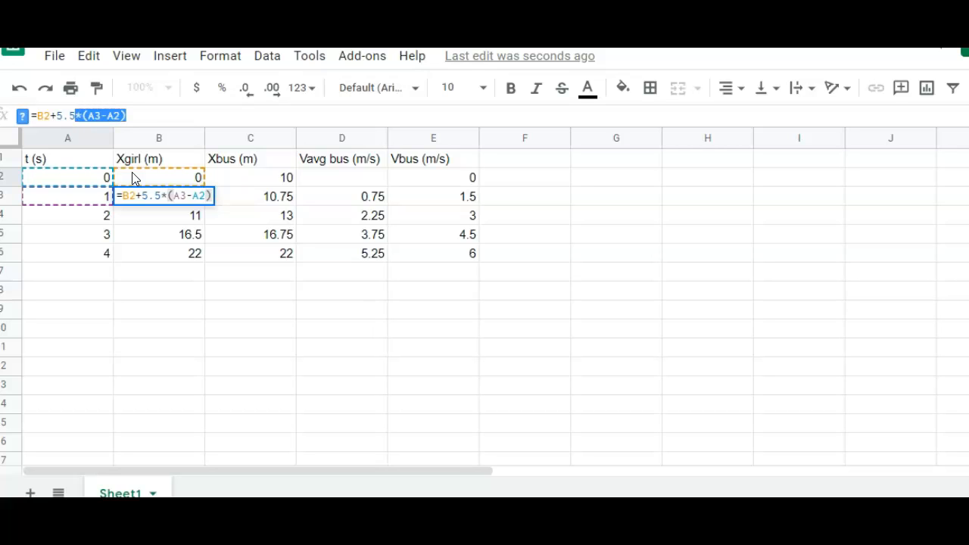
key("BackSpace")
key("Return")
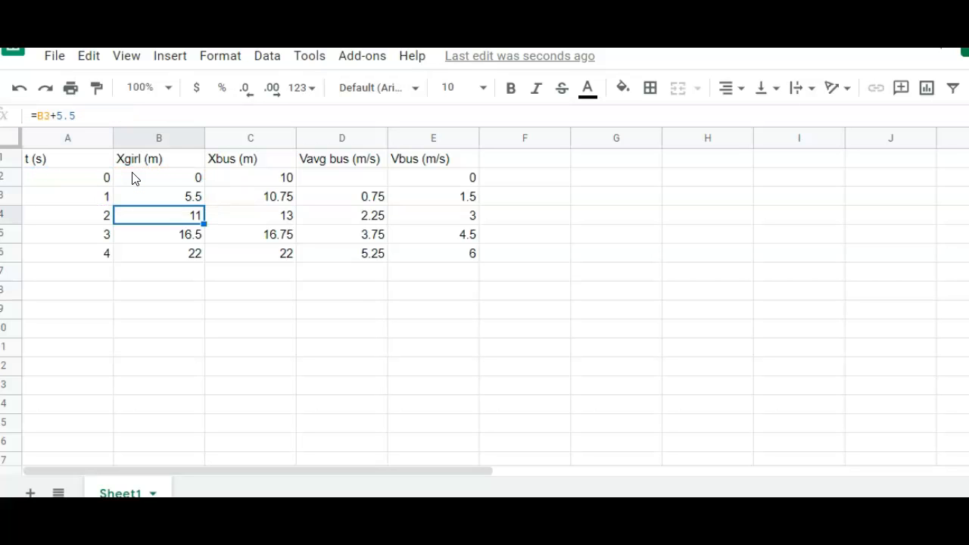
key("ctrl+z")
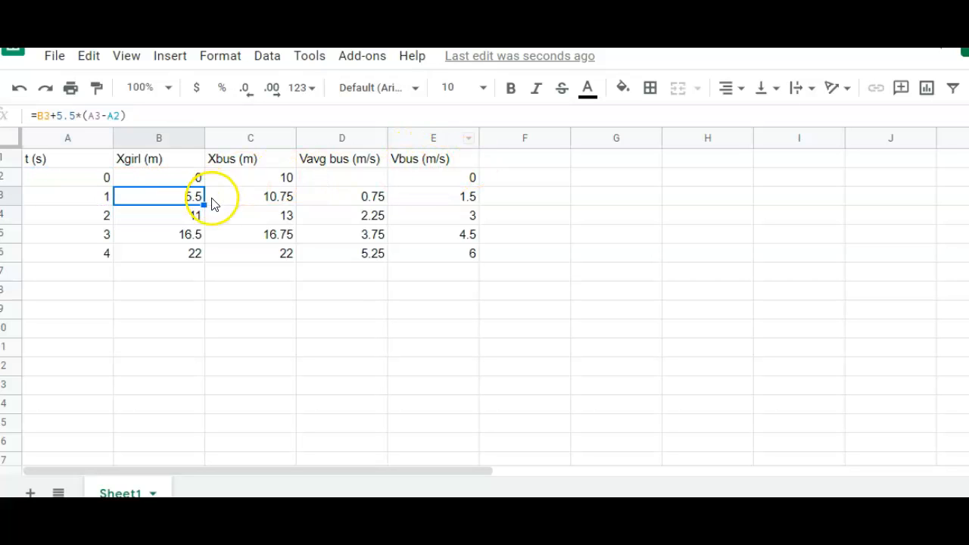
left_click_drag(204, 203, 186, 260)
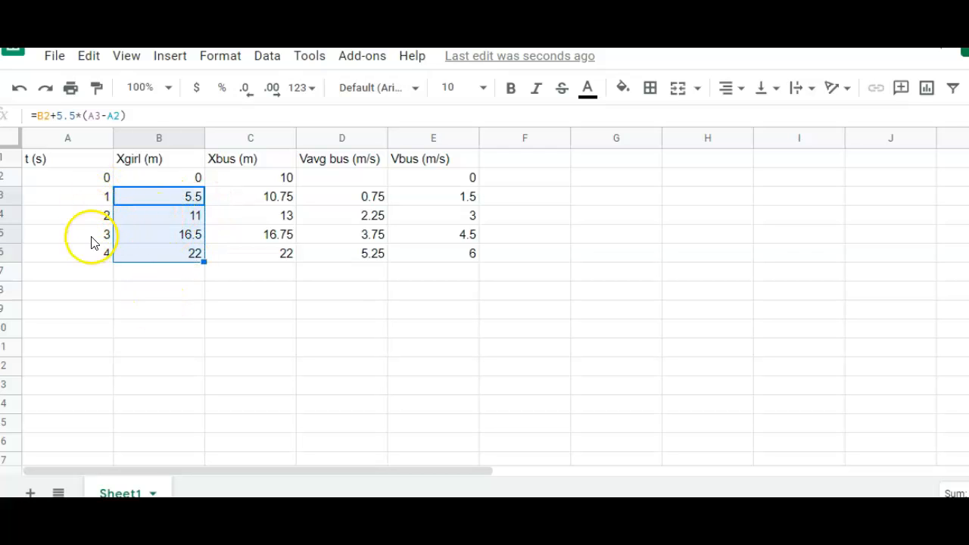
Add the copied time-interval term to the bus position formula in C3, making it =C2+D3*(A3-A2).
left_click(281, 199)
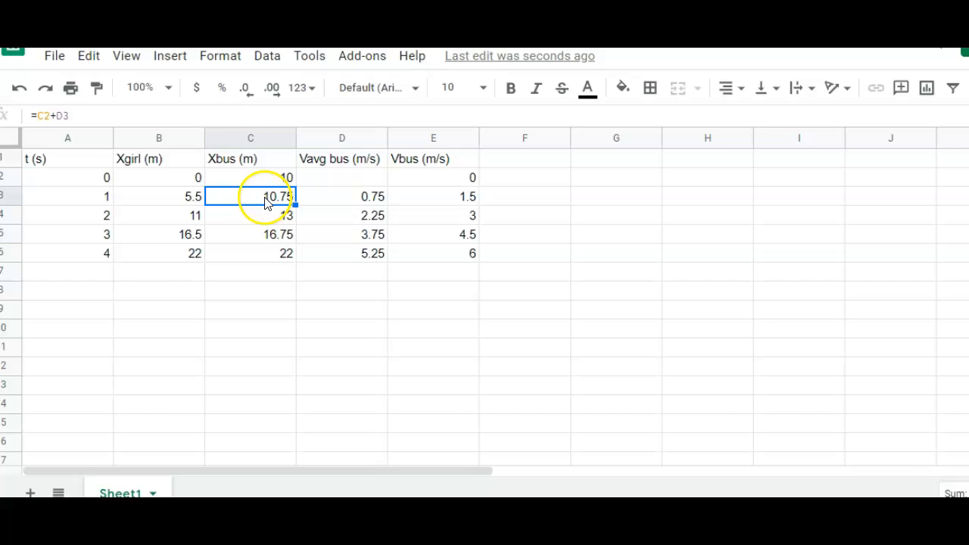
left_click(112, 117)
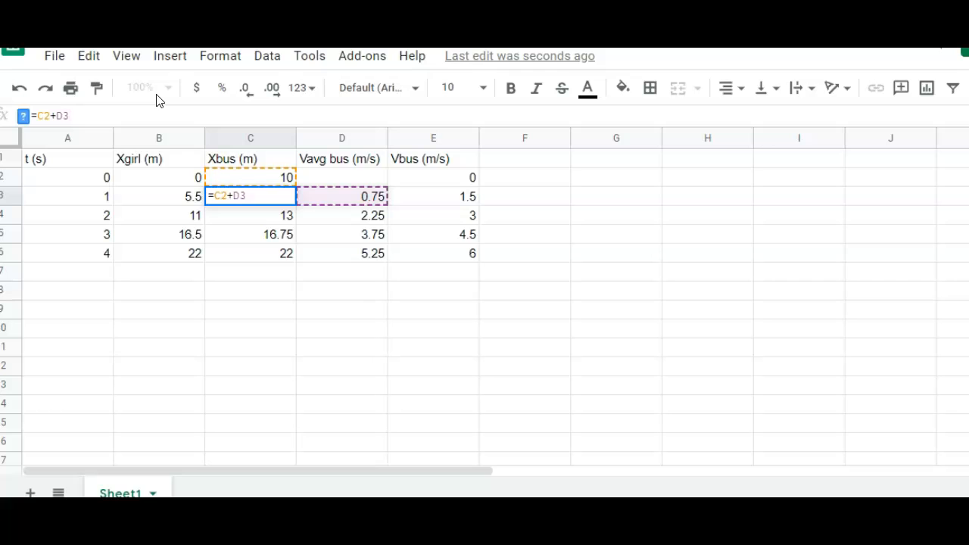
type("*(A3-A2)")
key("Return")
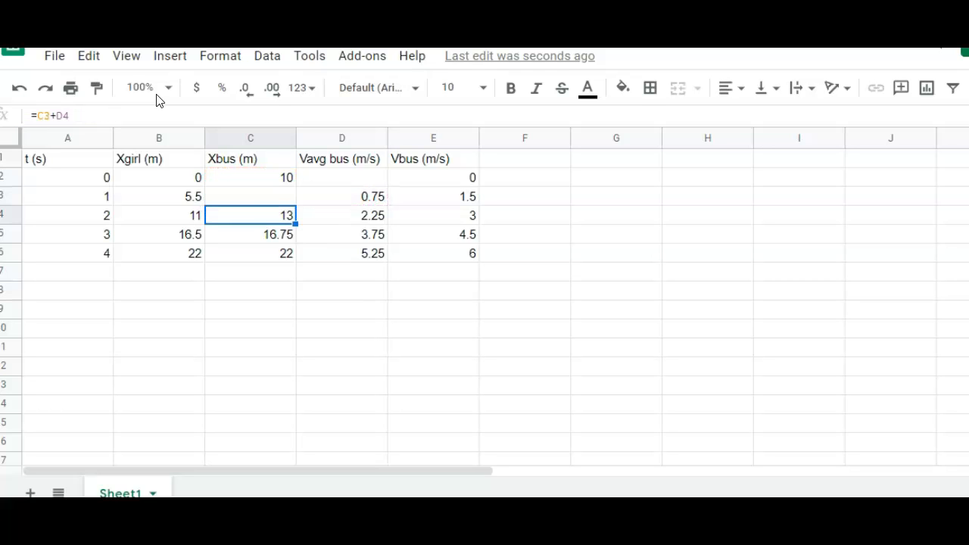
Check the average velocity formula in D3 and extend the bus velocity formula in E3 to =E2+1.5*(A3-A2).
left_click(312, 200)
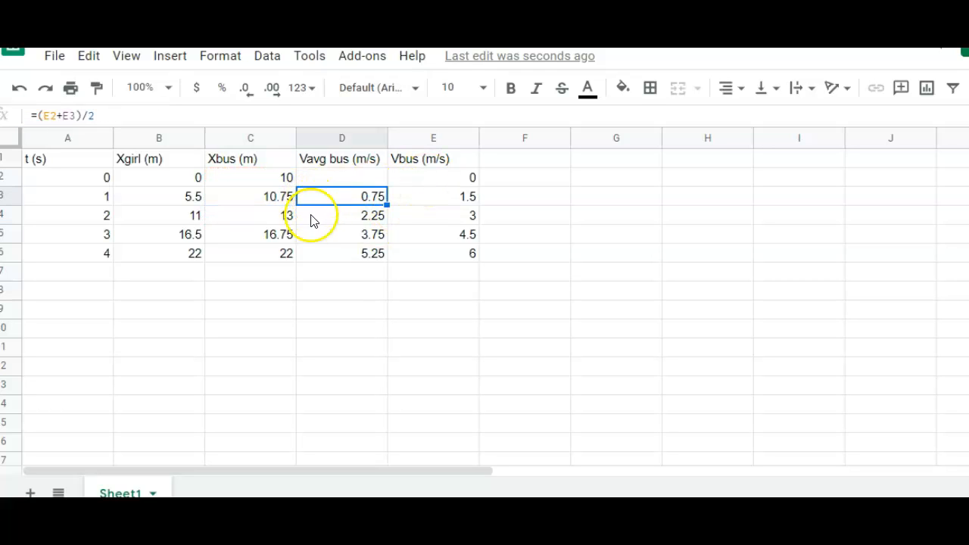
left_click(428, 201)
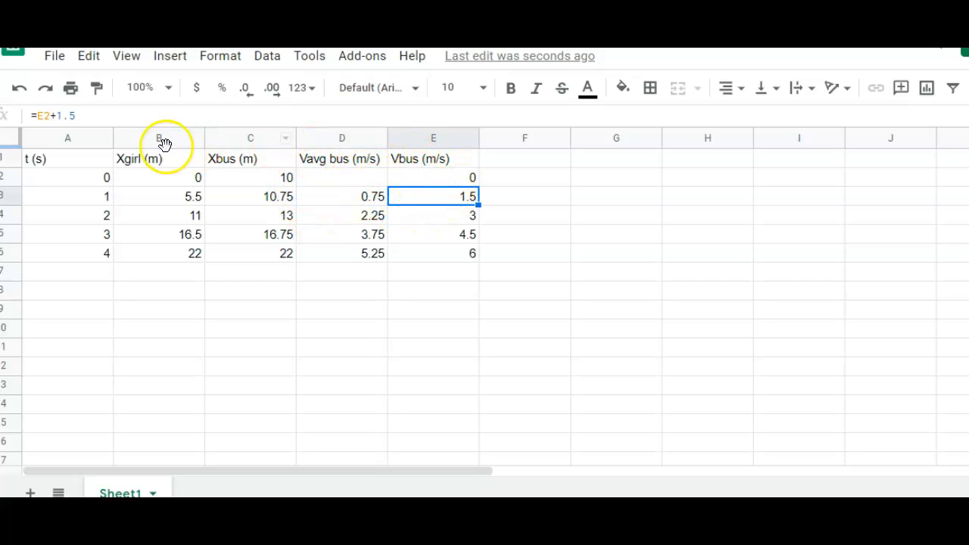
left_click(106, 123)
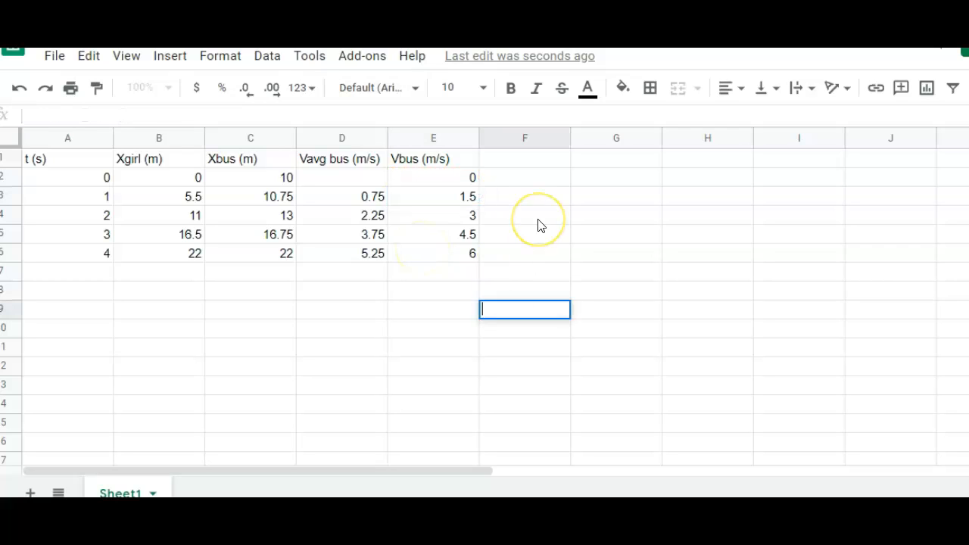
key("Return")
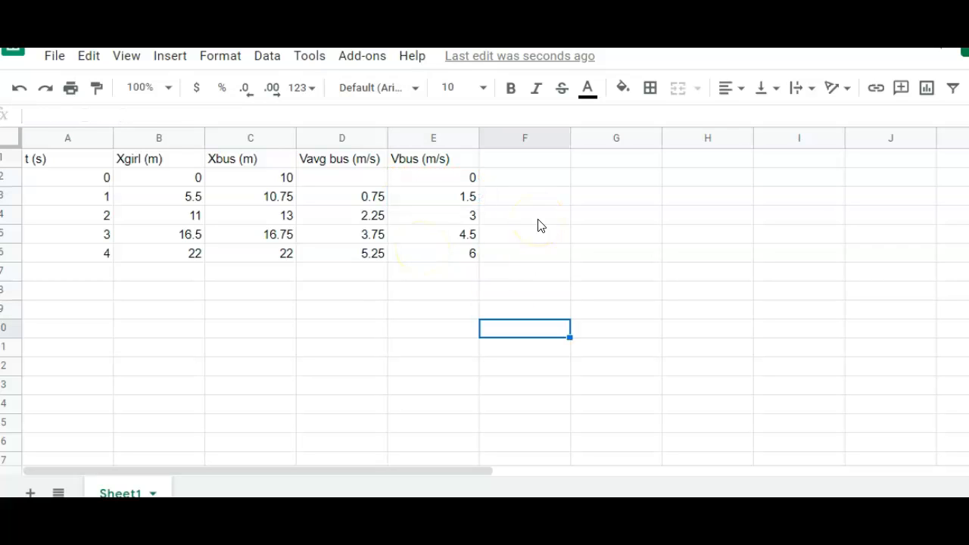
left_click(424, 198)
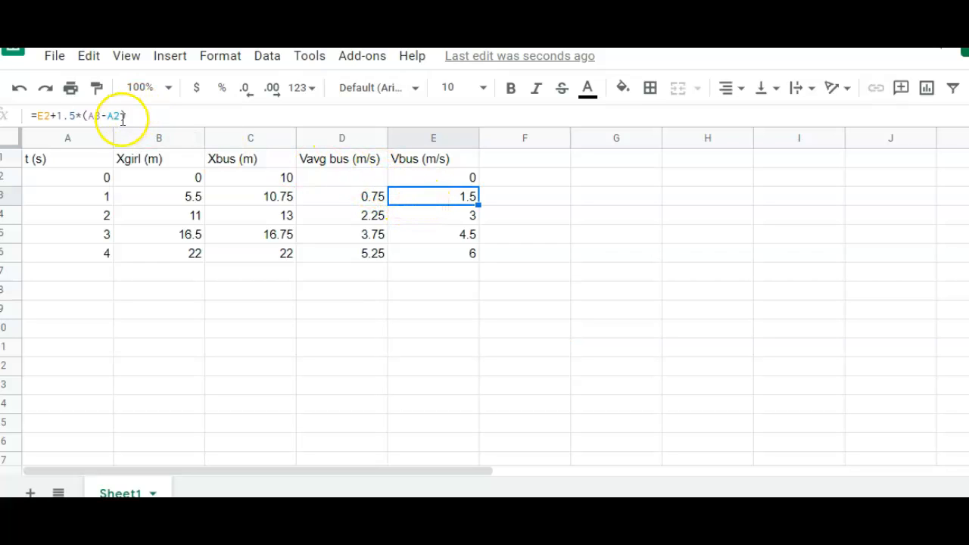
Fill the bus position, average velocity and velocity formulas in C3:E3 down to row 6.
left_click(241, 203)
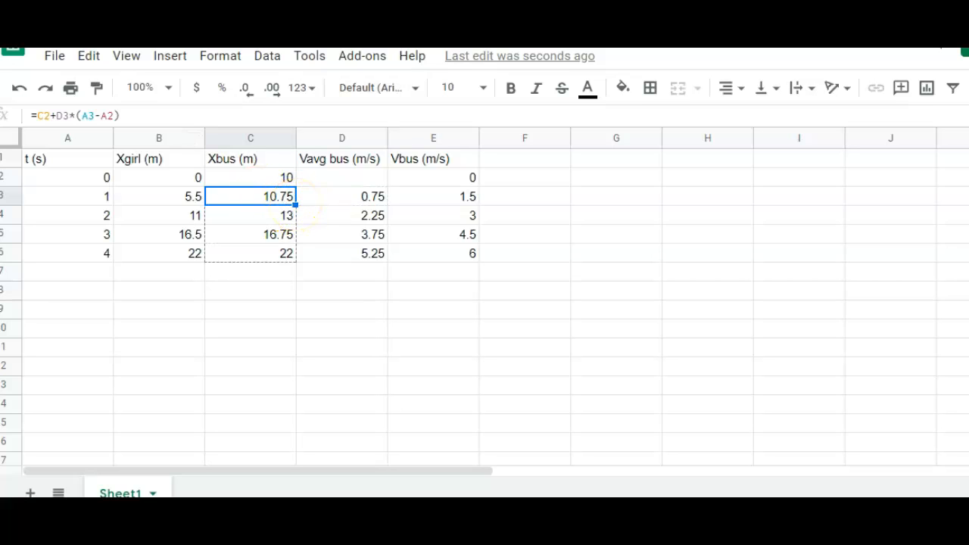
left_click_drag(295, 205, 299, 253)
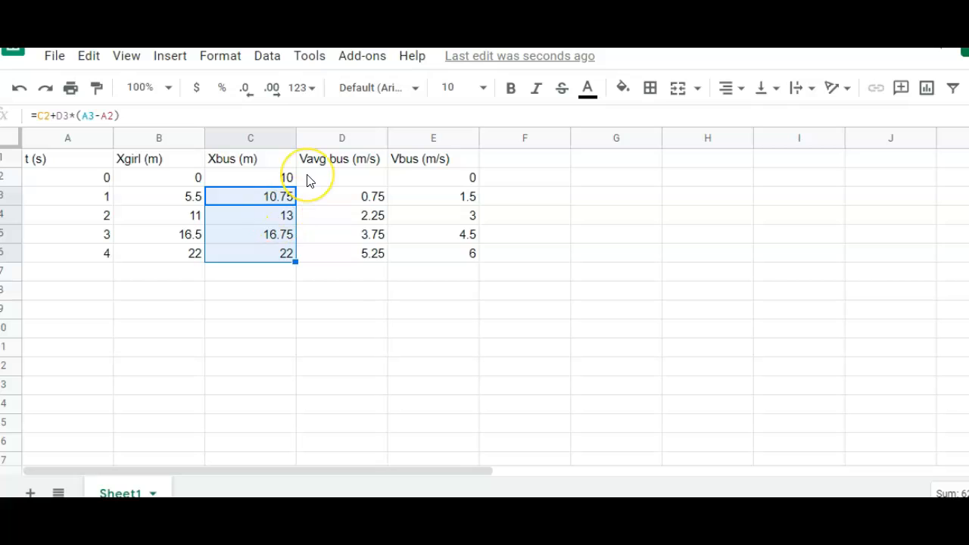
key("ctrl+z")
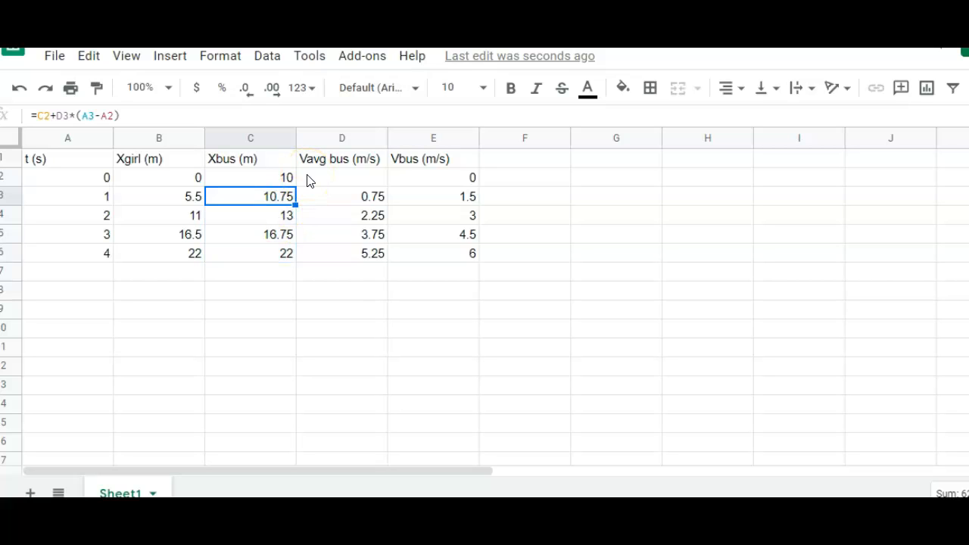
key("shift+Right")
key("shift+Right")
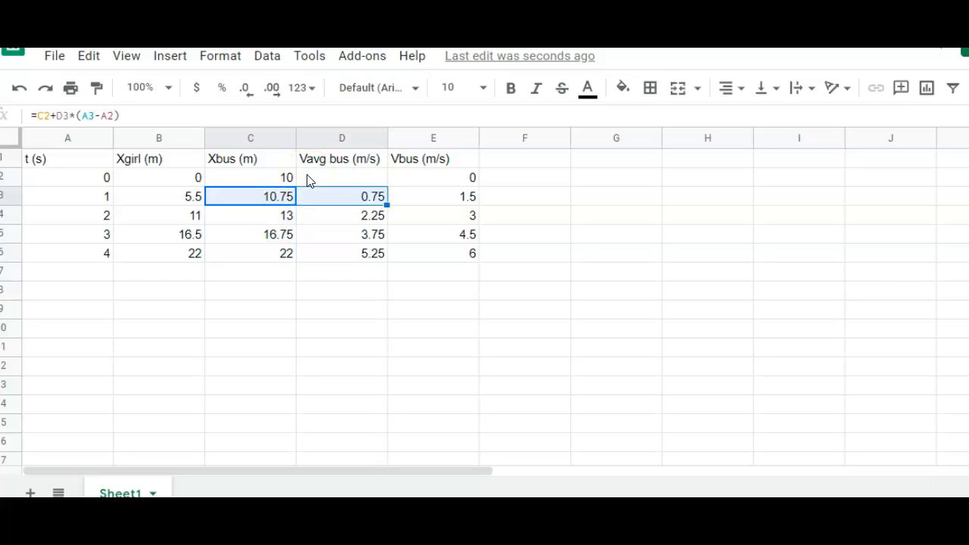
key("shift+Down")
key("shift+Down")
key("shift+Down")
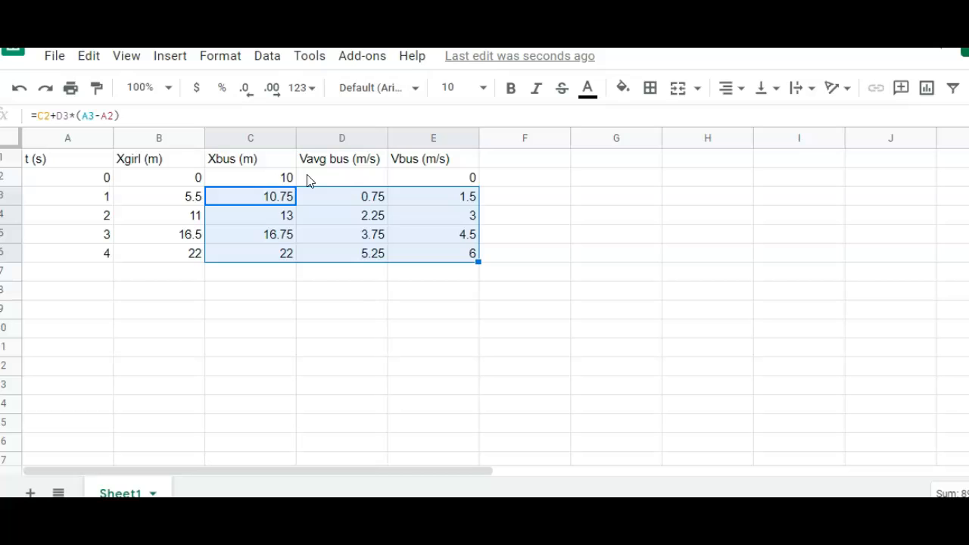
left_click(245, 274)
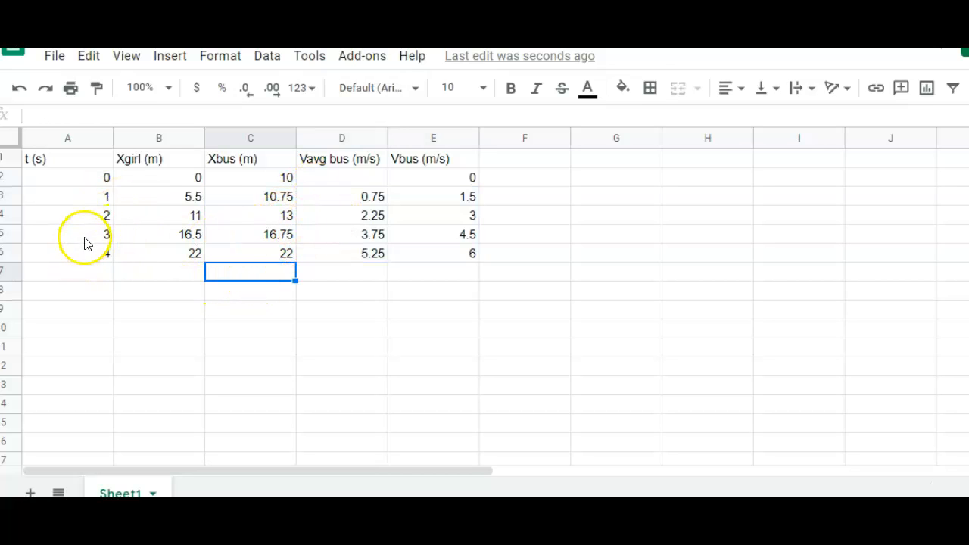
Set the times in A3:A6 to 0.5, 1, 1.5 and 2 seconds.
left_click(84, 199)
type(".5")
key("Return")
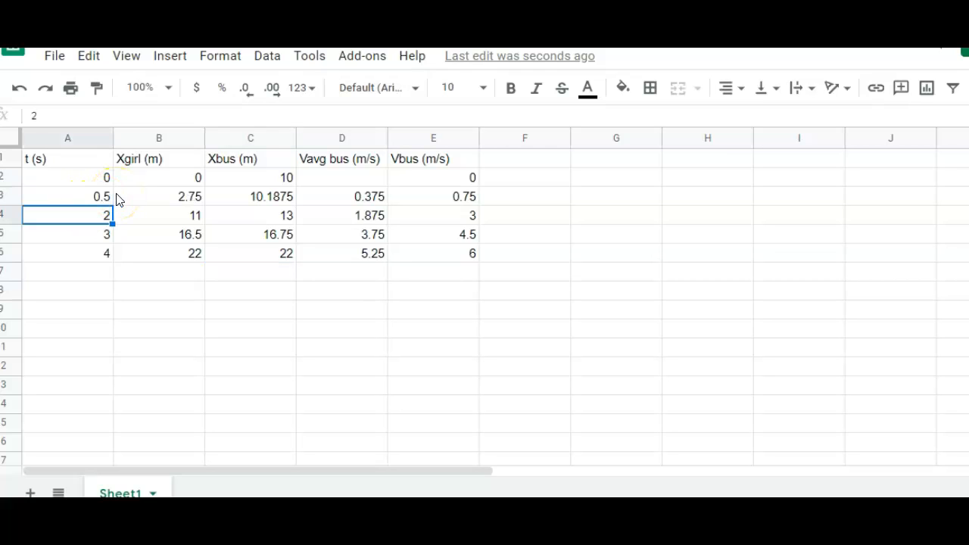
type("1")
key("Return")
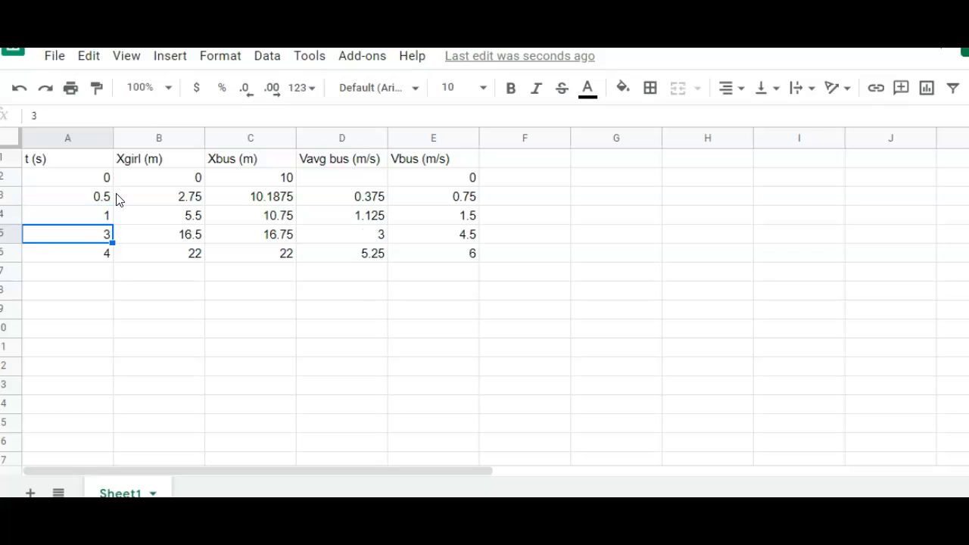
type("1.5")
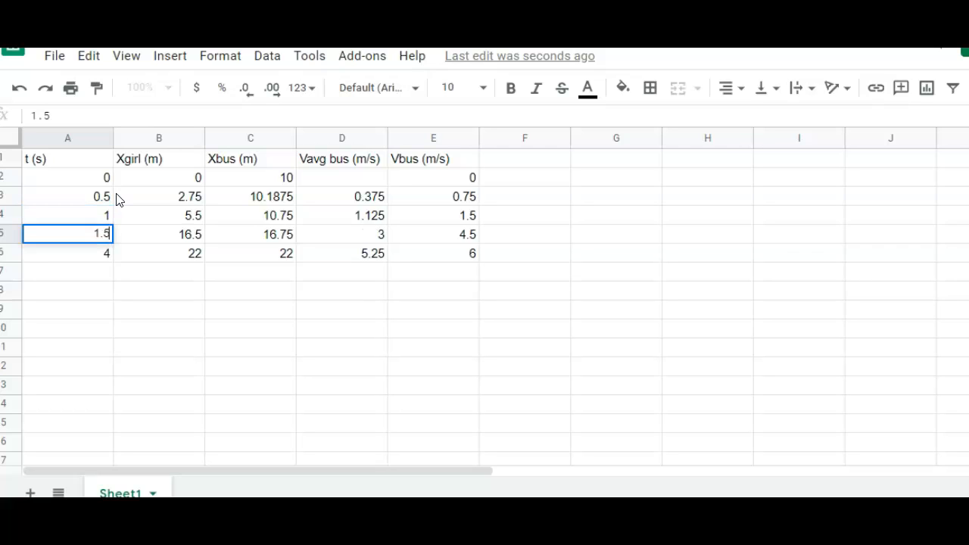
key("Return")
type("2")
key("Return")
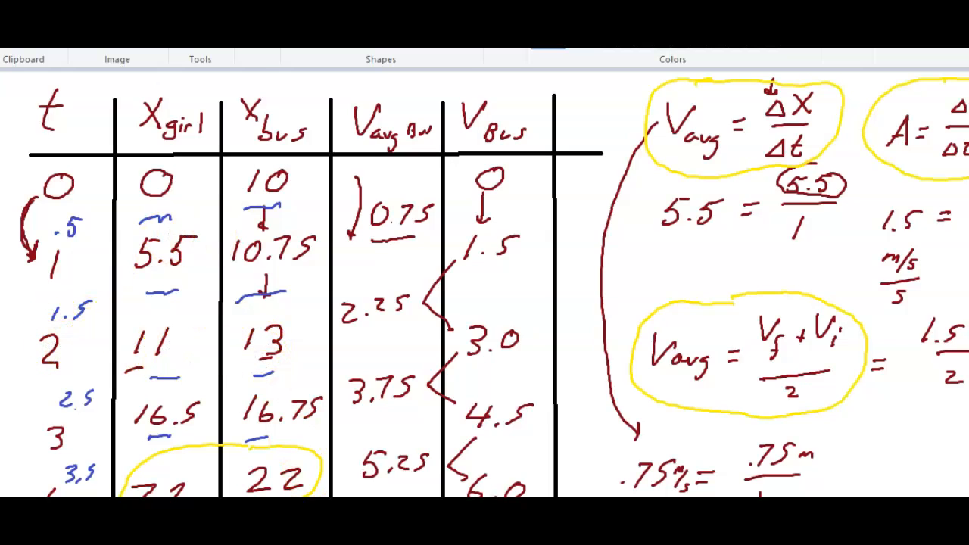
Return to the spreadsheet and add the times 2.5, 3, 3.5 and 4 seconds in A7:A10.
left_click(295, 454)
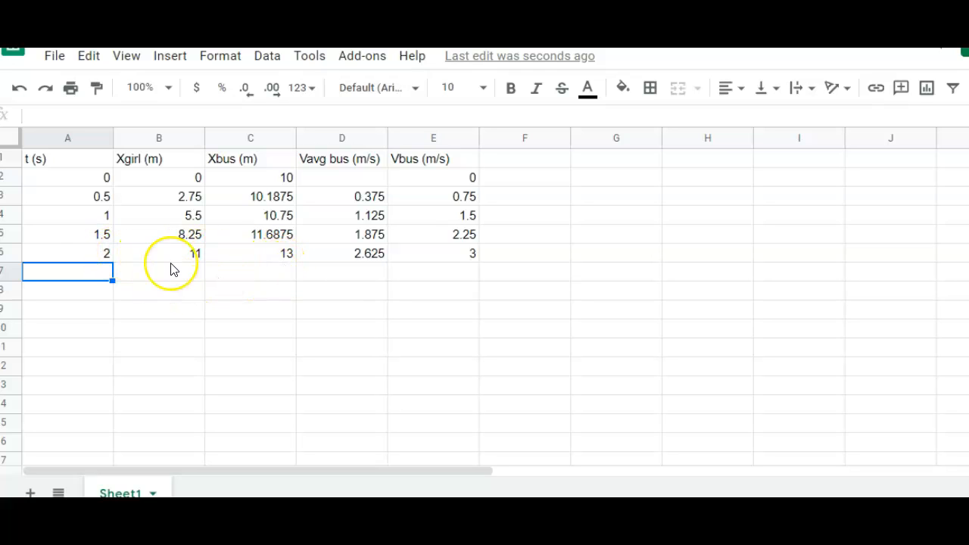
type("2.5")
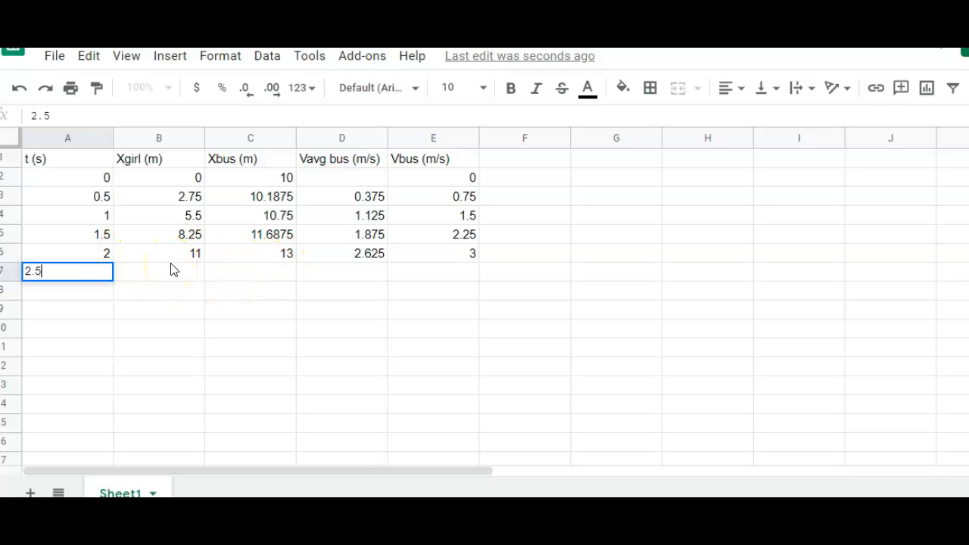
key("Return")
type("3")
key("Return")
type("3.5")
key("Return")
type("4")
key("Return")
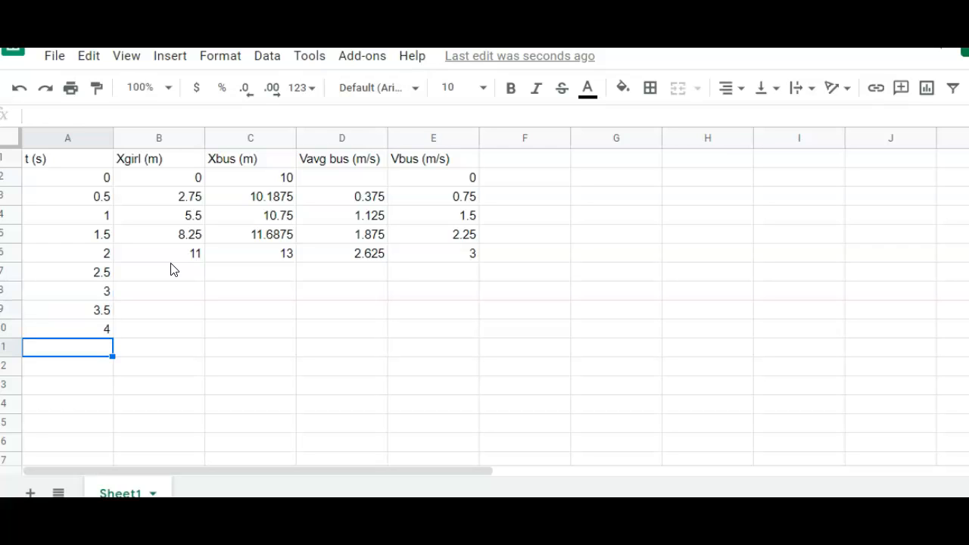
Fill the position and velocity formulas in B6:E6 down to row 10.
key("Up")
key("Up")
key("Up")
key("Up")
key("Up")
key("Right")
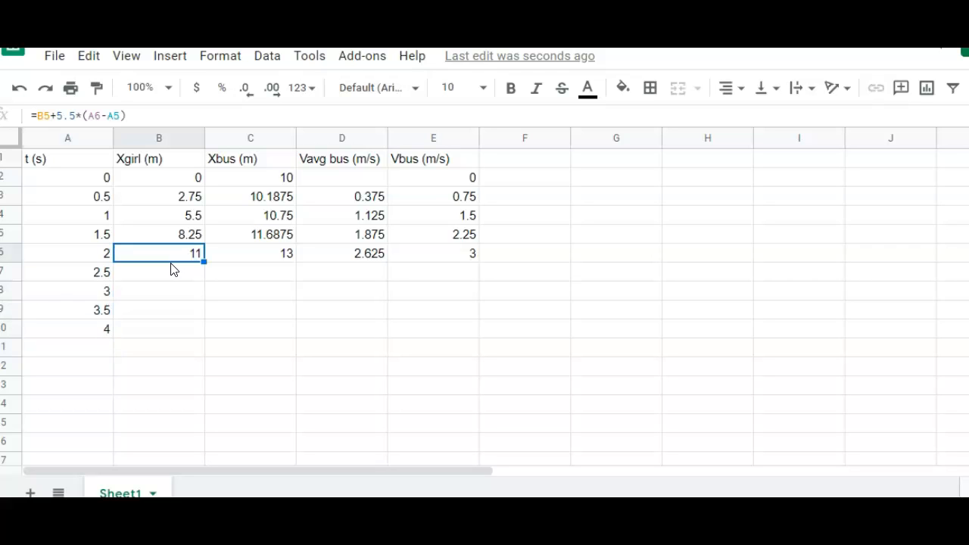
key("shift+Right")
key("shift+Right")
key("shift+Right")
key("shift+Right")
key("shift+Left")
key("shift+Down")
key("shift+Down")
key("shift+Down")
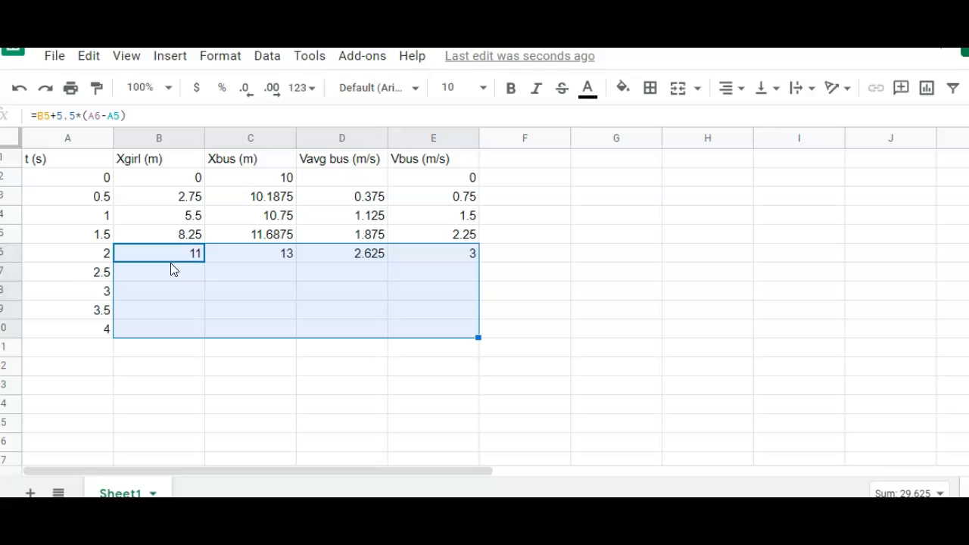
key("ctrl+d")
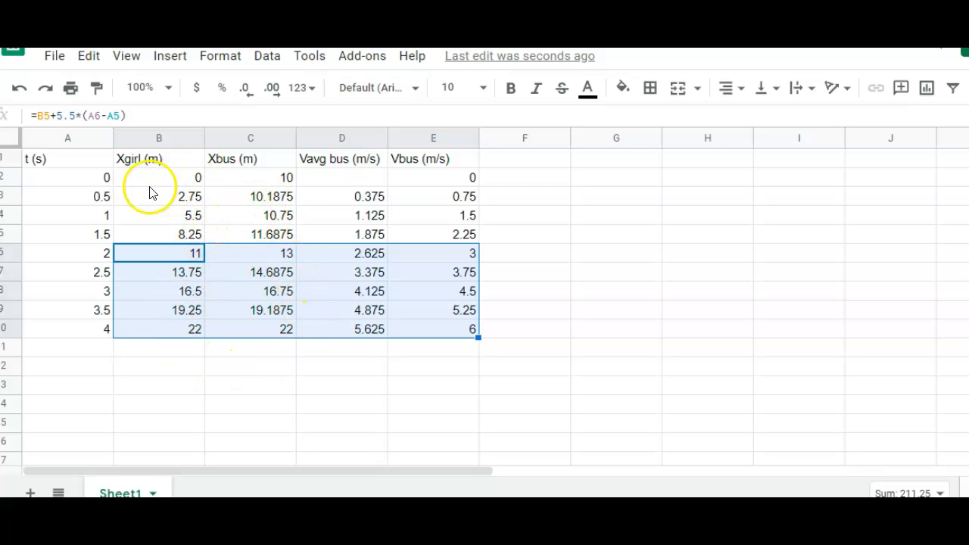
Insert a chart from the time, girl position and bus position data in A1:C10.
left_click(88, 165)
left_click_drag(97, 163, 206, 334)
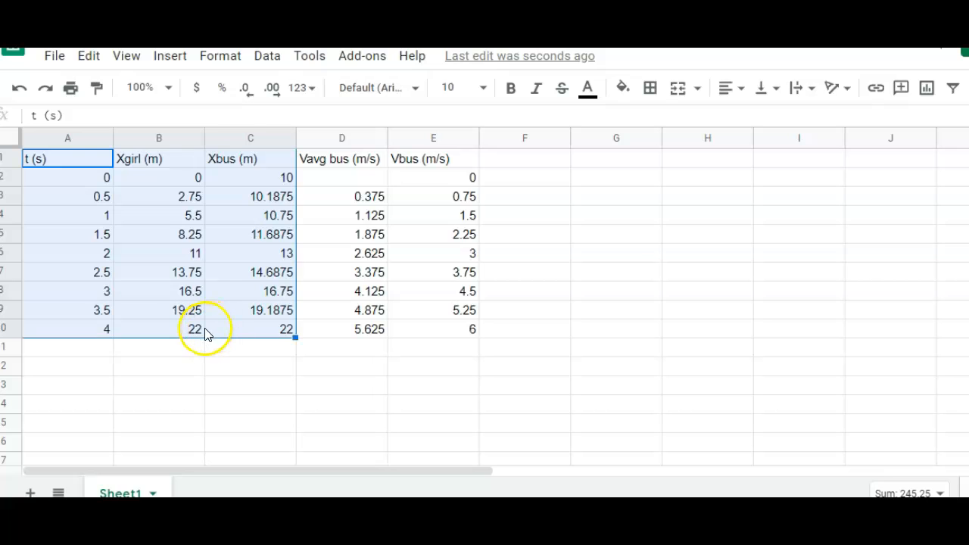
left_click(169, 61)
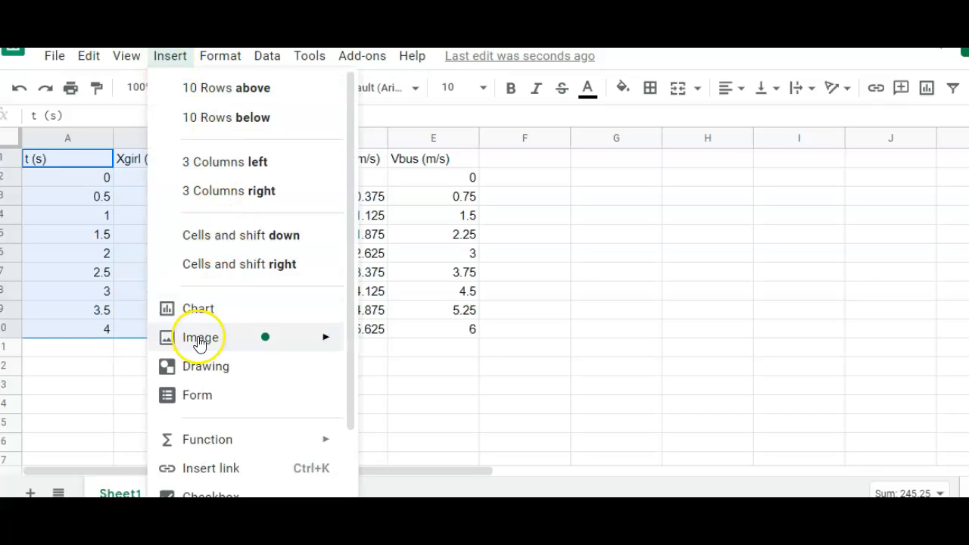
left_click(199, 311)
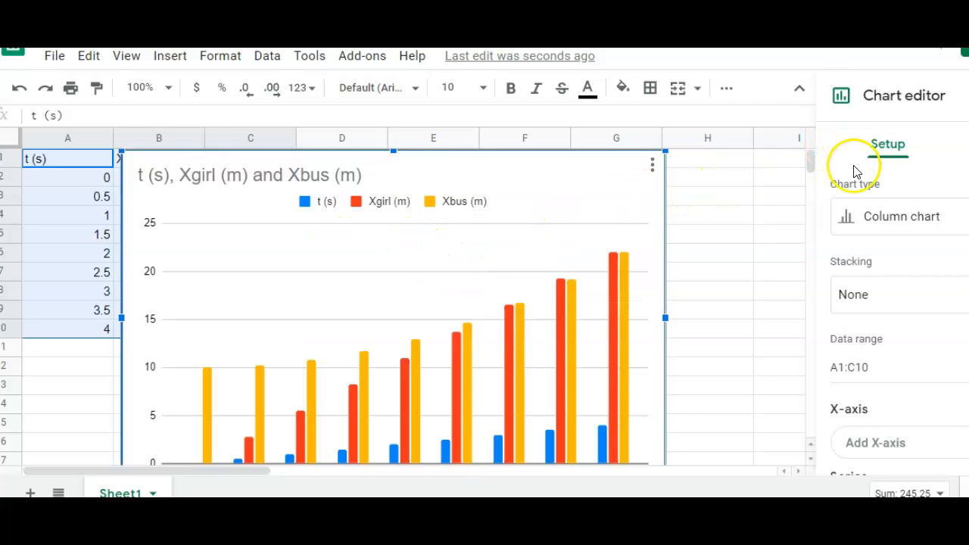
Change the chart type to a scatter chart.
left_click(845, 215)
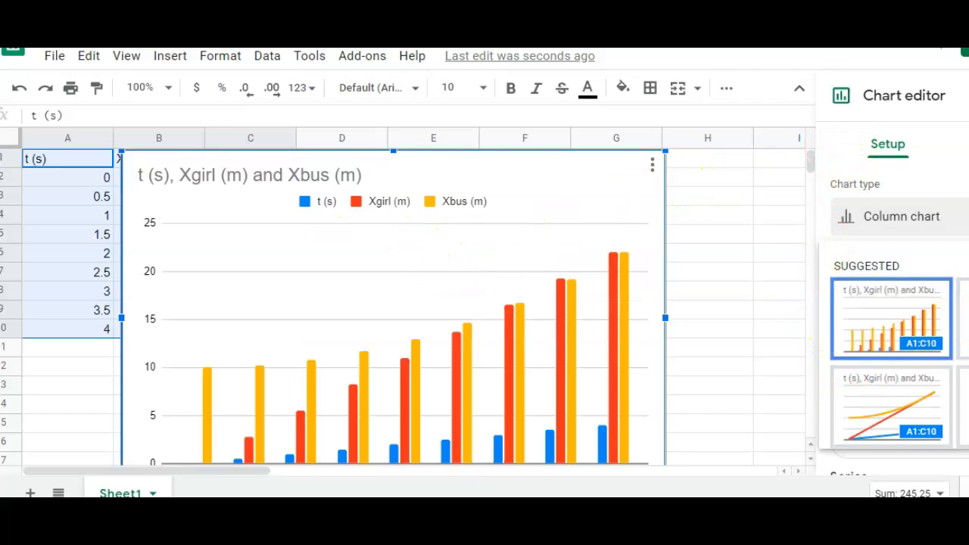
scroll(894, 345, "down", 6)
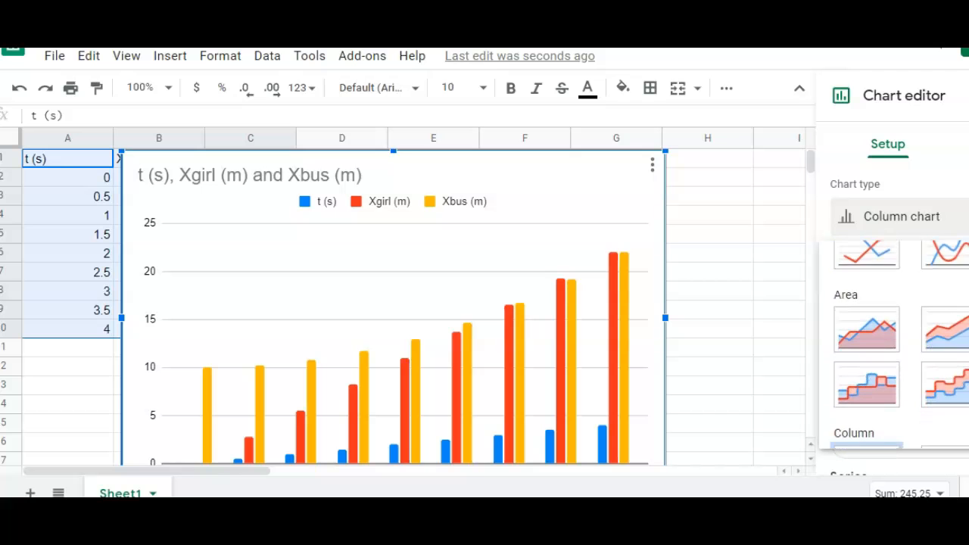
scroll(894, 345, "down", 5)
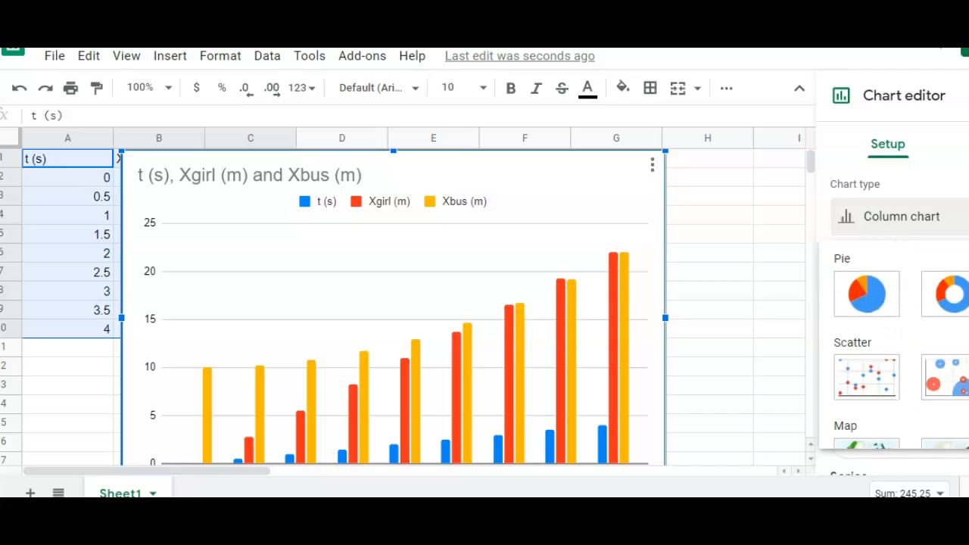
left_click(858, 362)
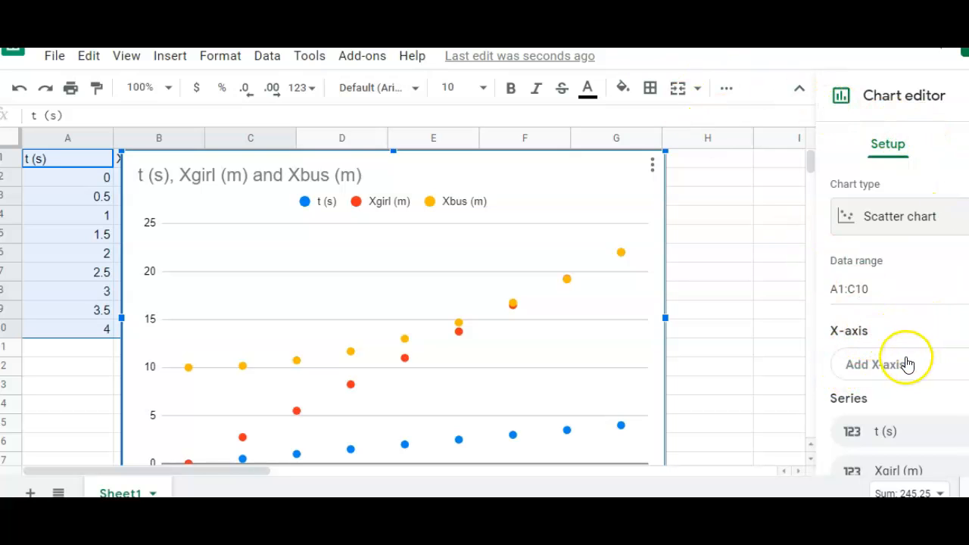
Use t (s) as the chart's X-axis and remove t (s) from the plotted series.
left_click(876, 364)
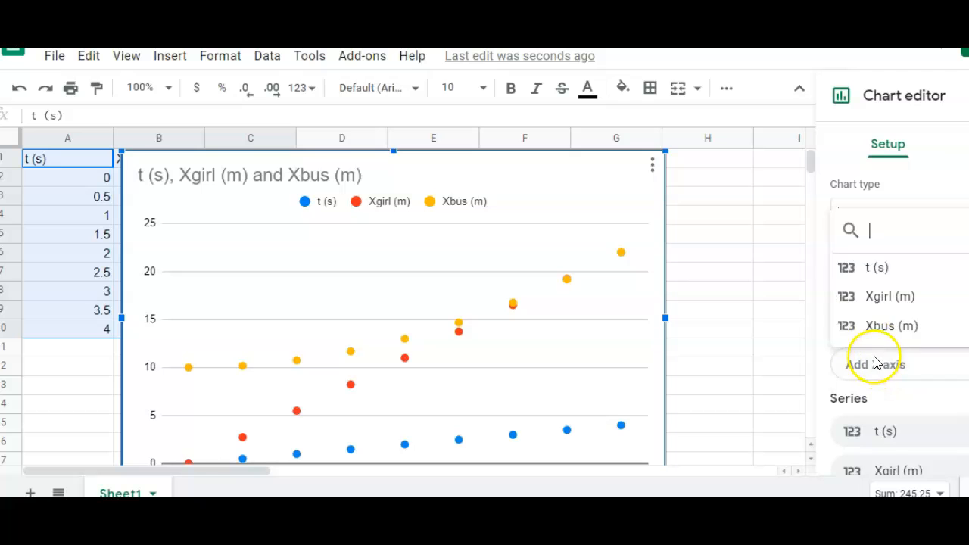
left_click(871, 267)
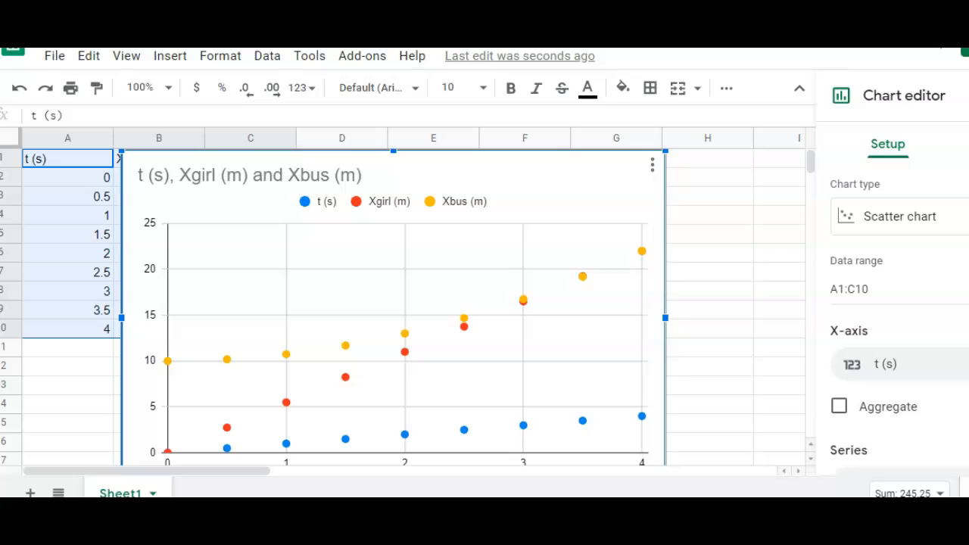
scroll(899, 317, "down", 4)
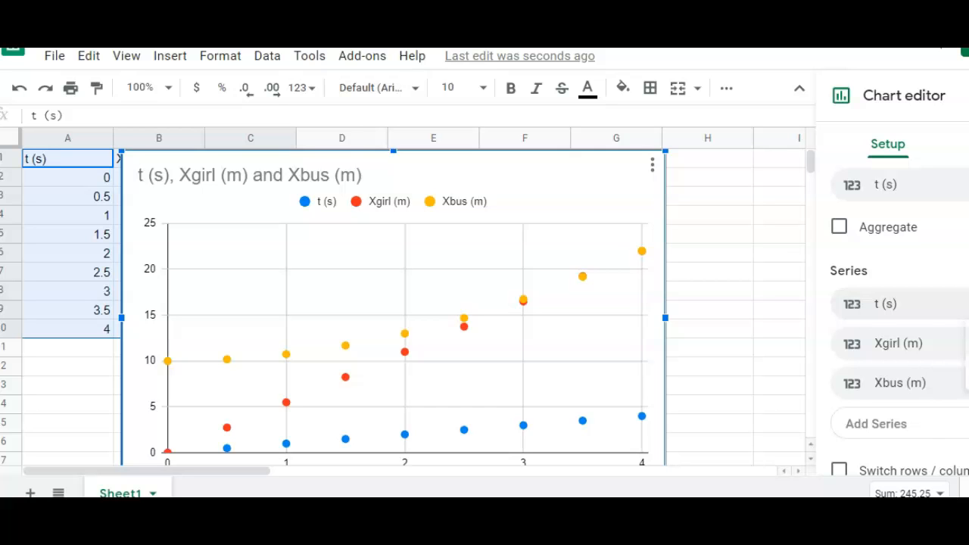
left_click(967, 371)
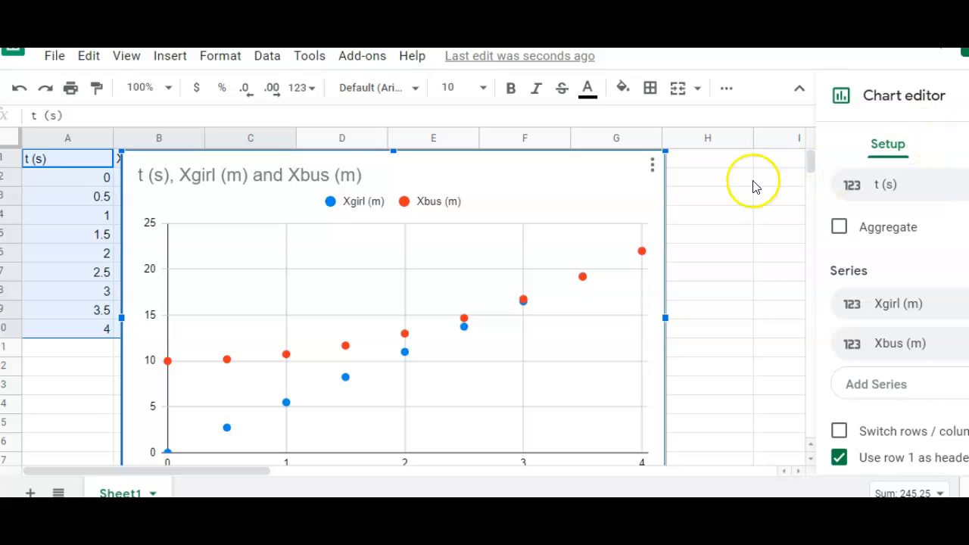
Move the scatter chart beside the data table and narrow it so that it starts in column F, clear of columns A to E.
left_click_drag(524, 206, 679, 208)
left_click(967, 96)
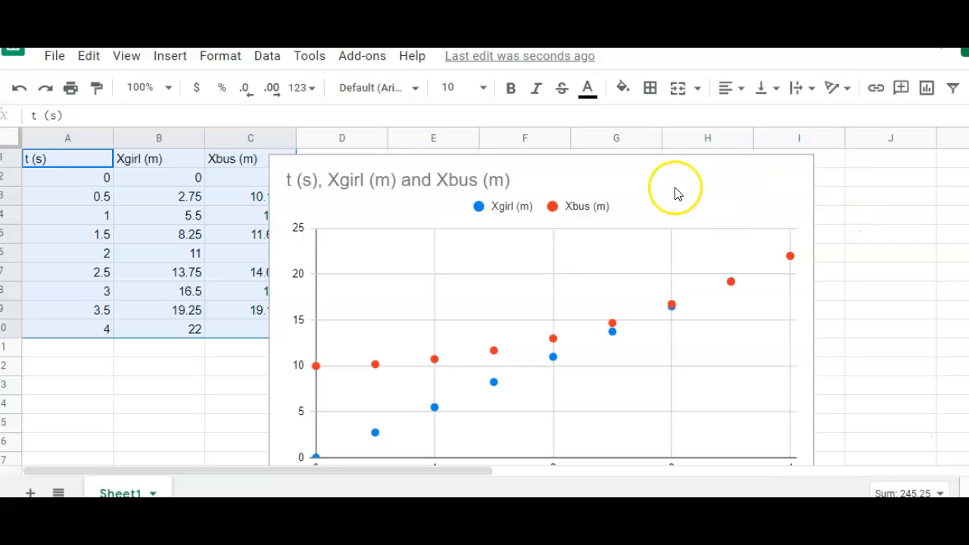
left_click(731, 179)
left_click_drag(713, 184, 861, 180)
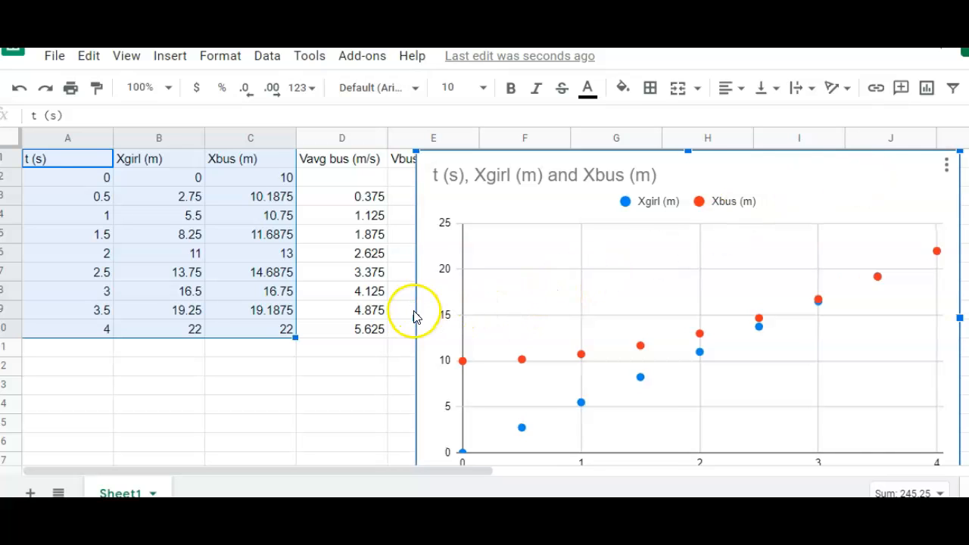
left_click_drag(415, 318, 499, 318)
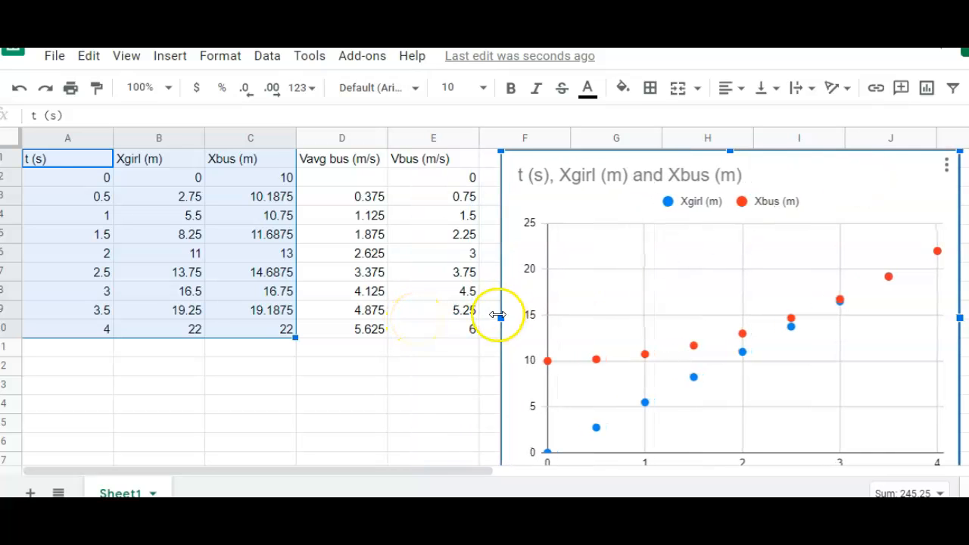
mouse_move(934, 260)
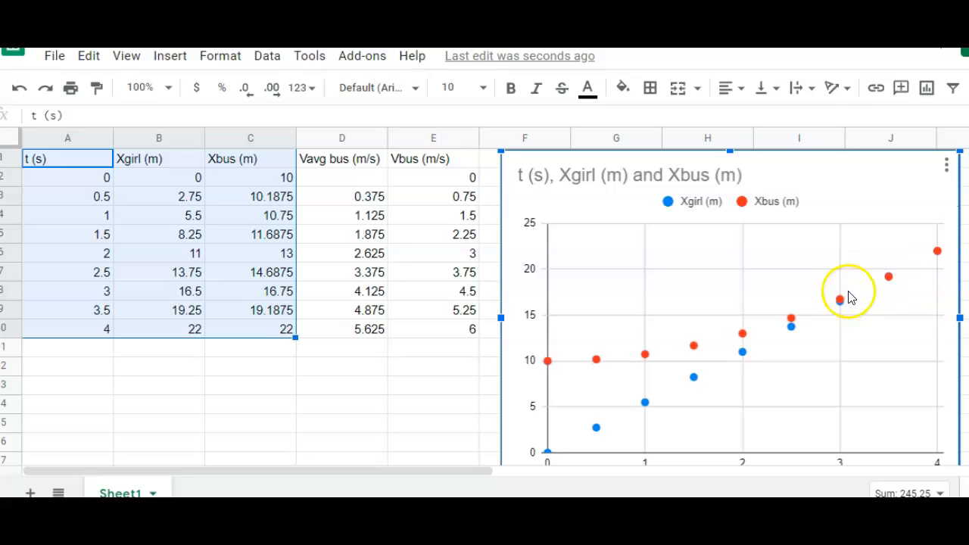
left_click(256, 349)
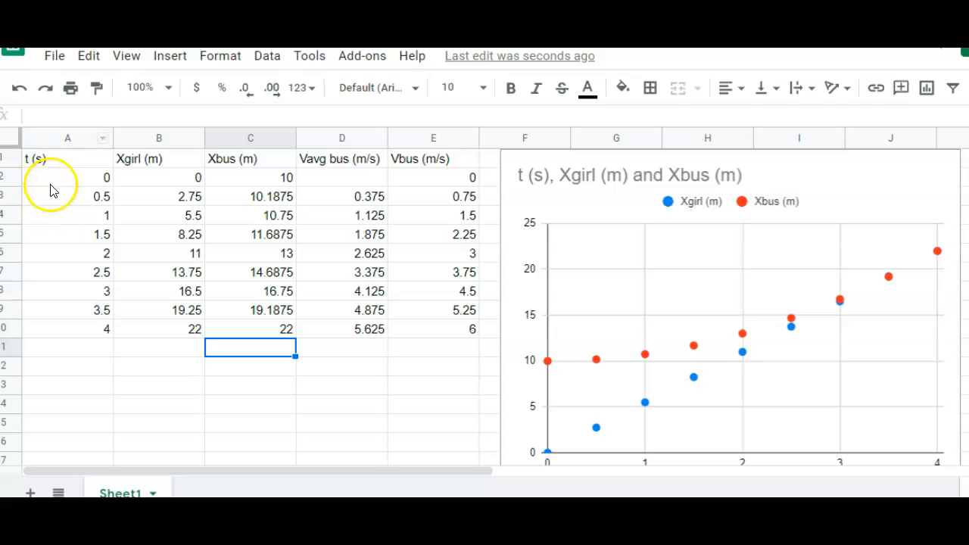
Insert two blank rows above the table's header row.
left_click(11, 159)
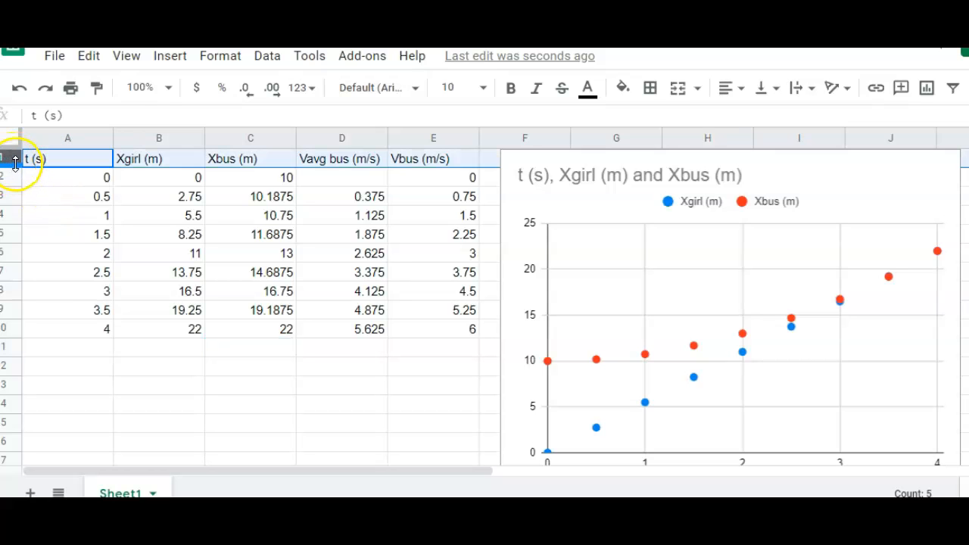
right_click(15, 163)
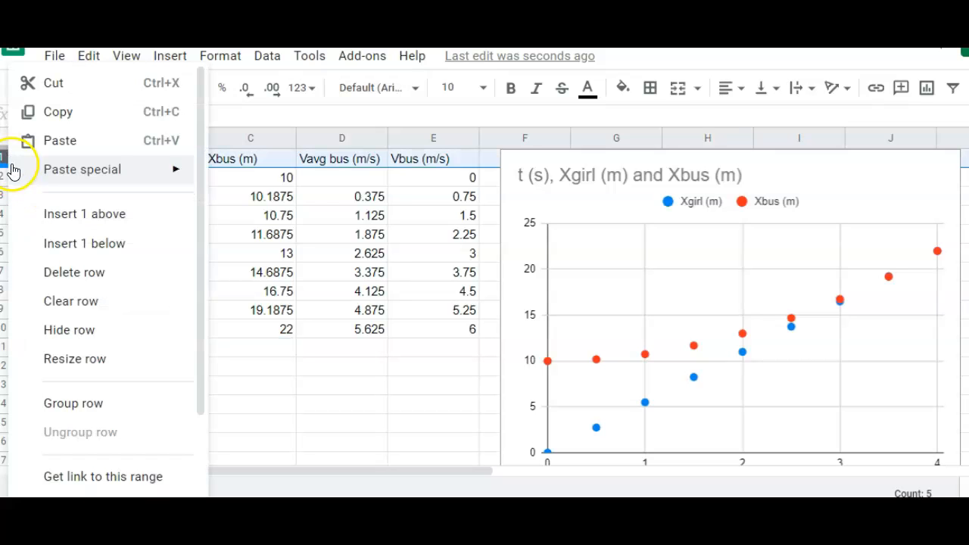
left_click(67, 222)
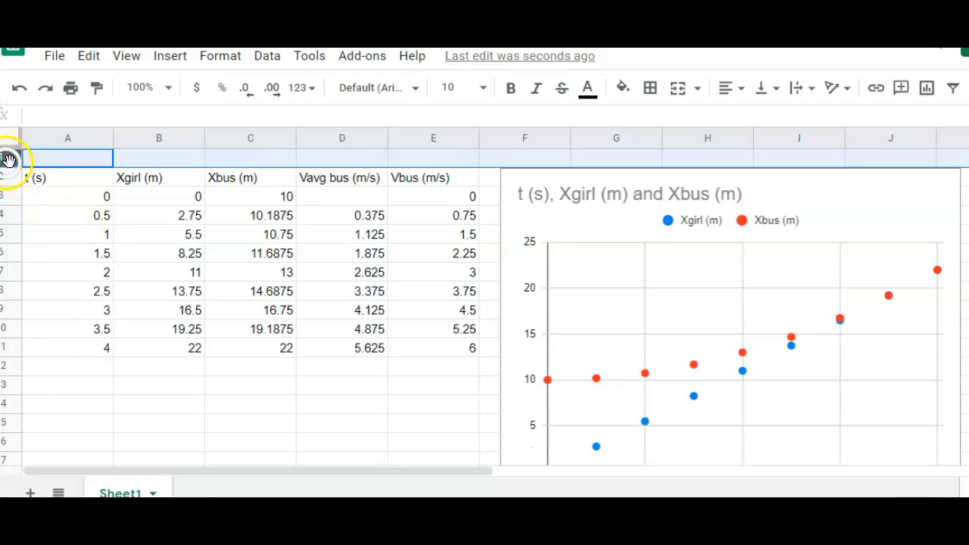
right_click(9, 161)
left_click(44, 212)
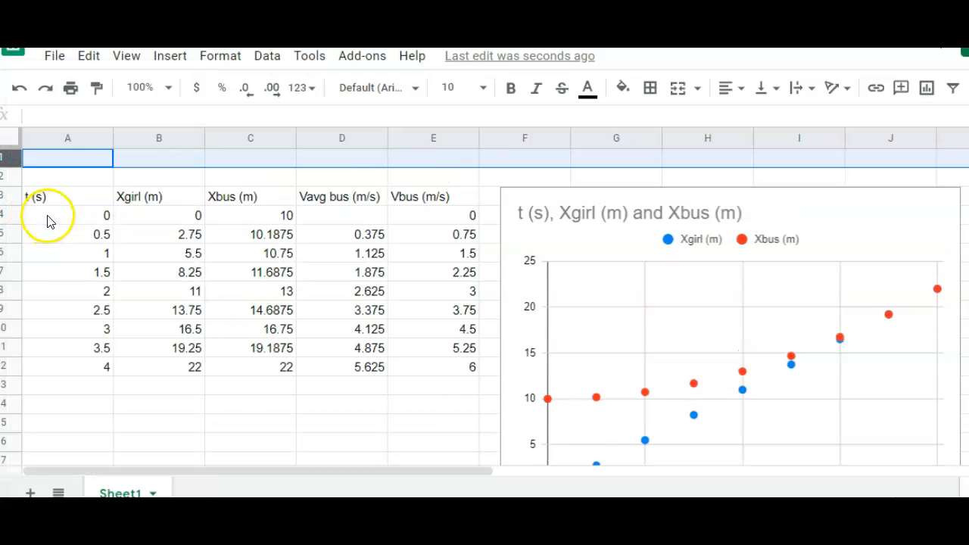
Label A1 "delta t=" and enter a time interval of 0.5 in B1.
left_click(79, 178)
left_click(67, 162)
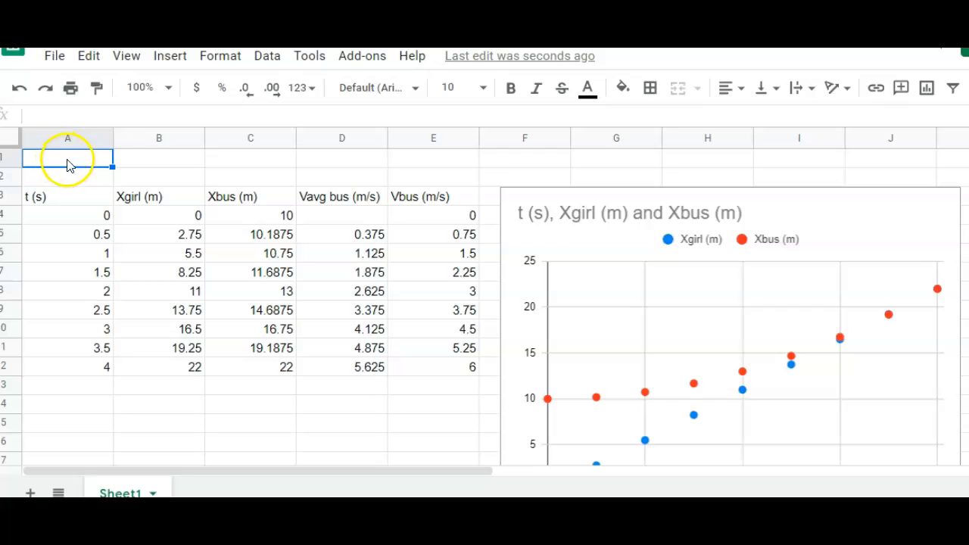
type("delta t=")
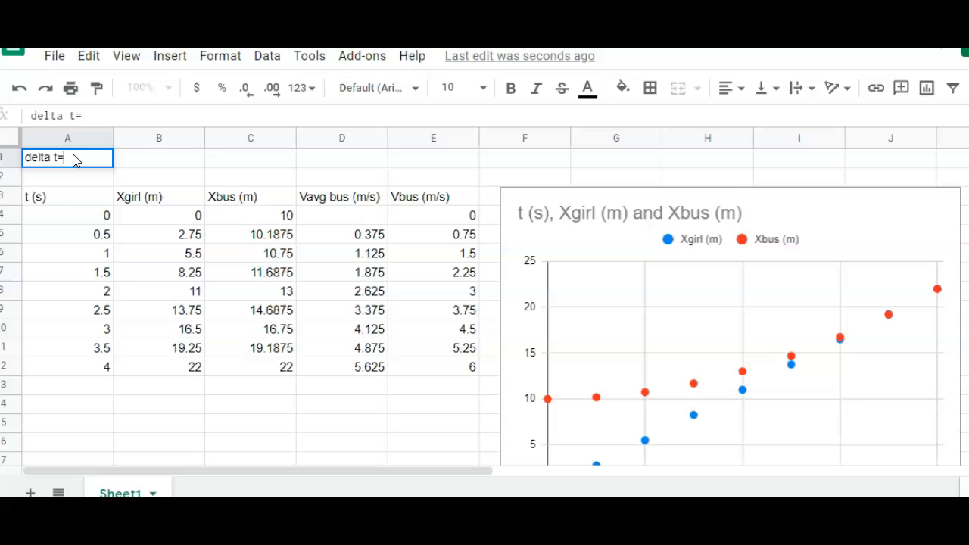
key("Tab")
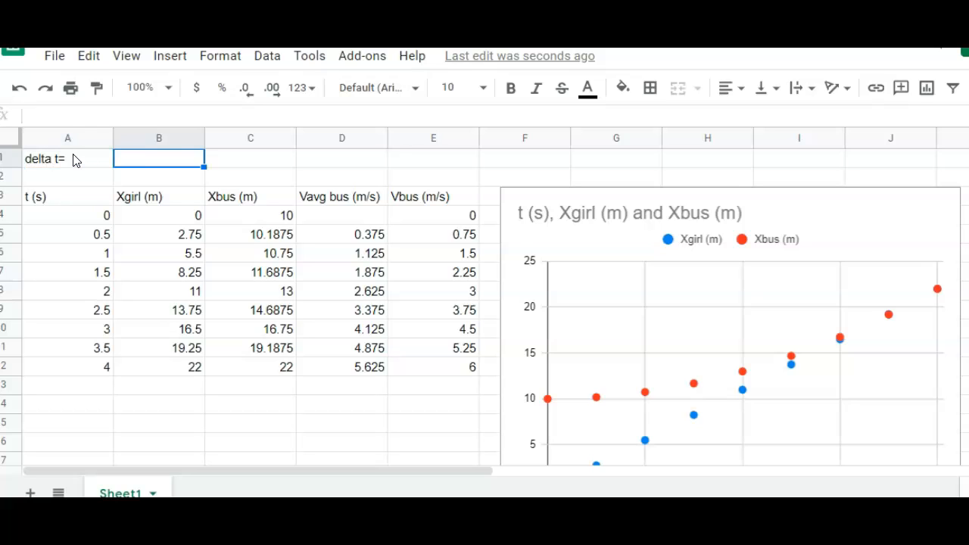
key("Return")
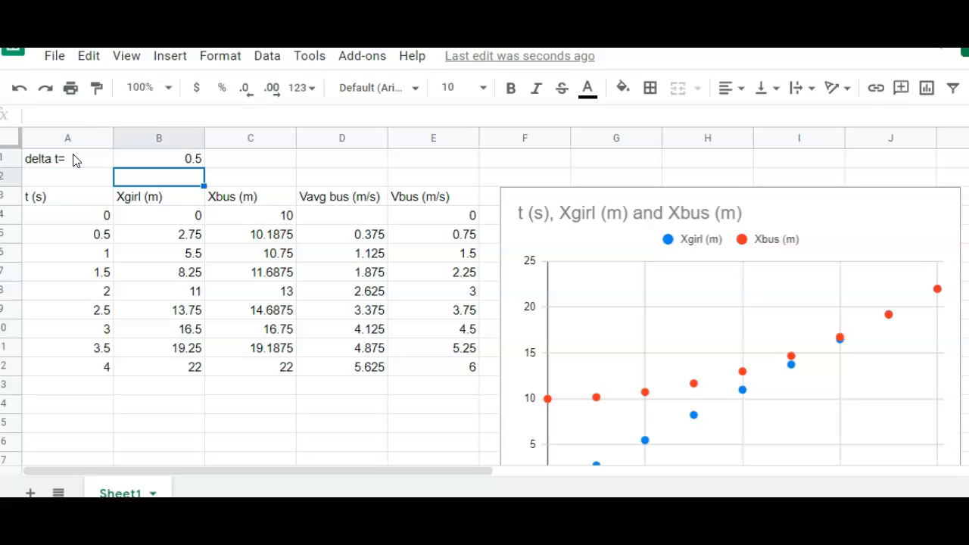
left_click(87, 236)
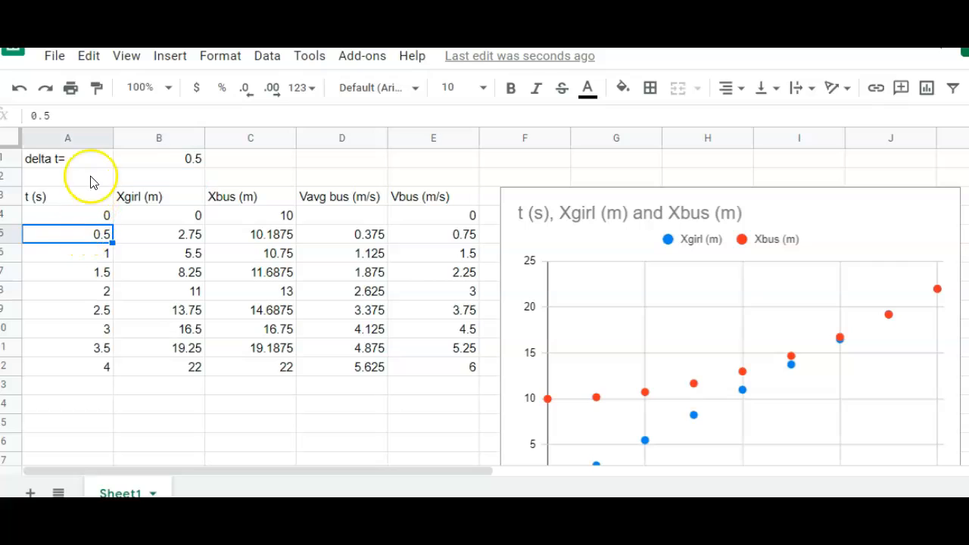
left_click(75, 255)
left_click(71, 216)
left_click(76, 271)
left_click(84, 235)
left_click(85, 217)
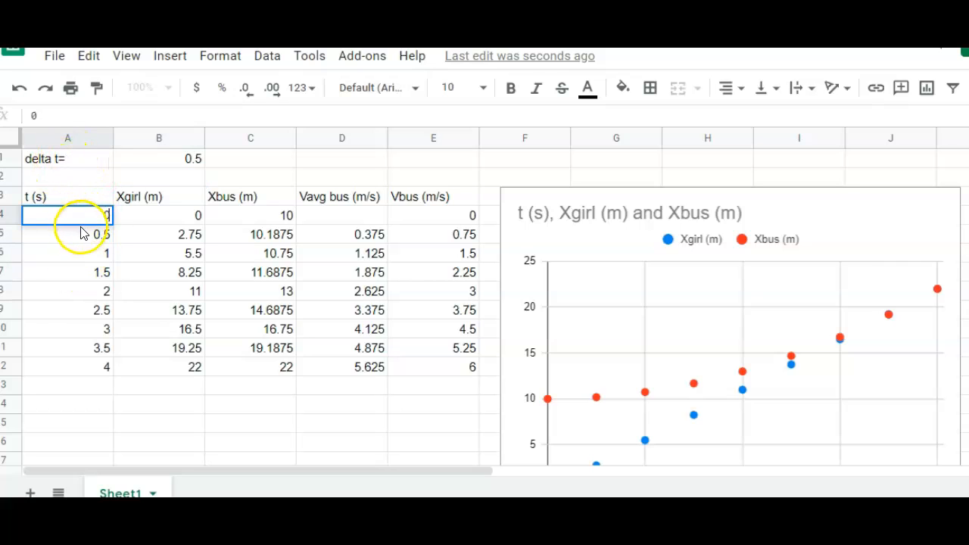
Replace the time in A5 with the formula =A4+B1, adding the time interval to the previous time.
left_click(99, 230)
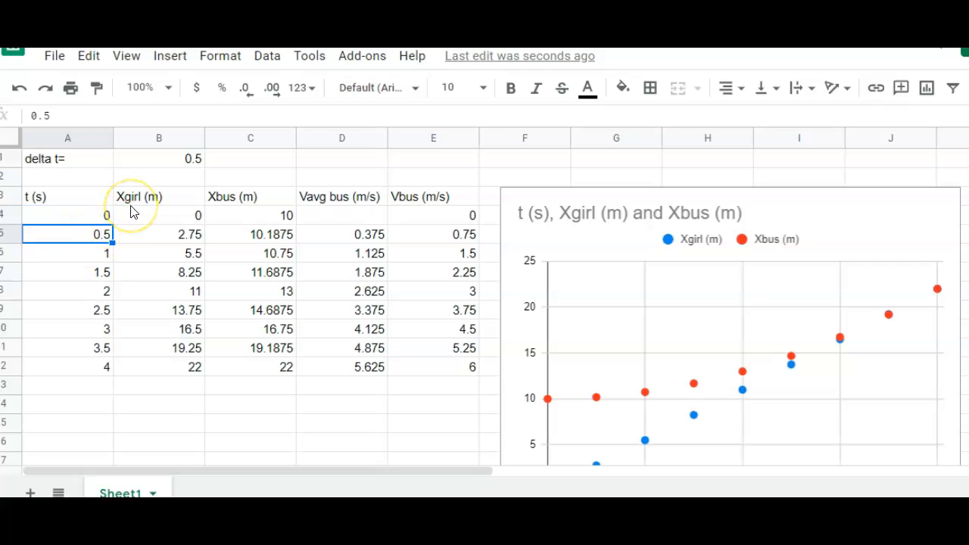
type("=")
left_click(83, 216)
type("+")
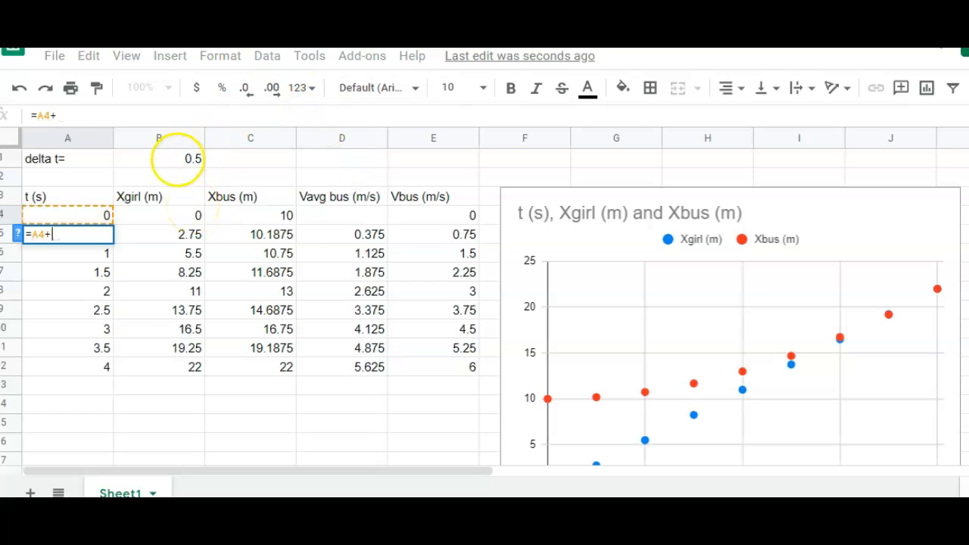
left_click(185, 158)
key("Return")
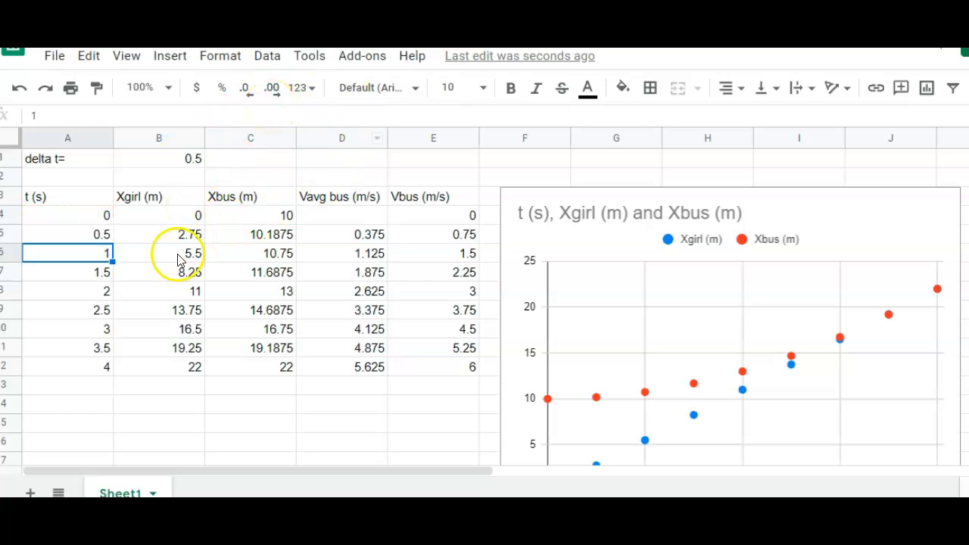
Fill the time formula from A5 down to A12.
left_click(75, 234)
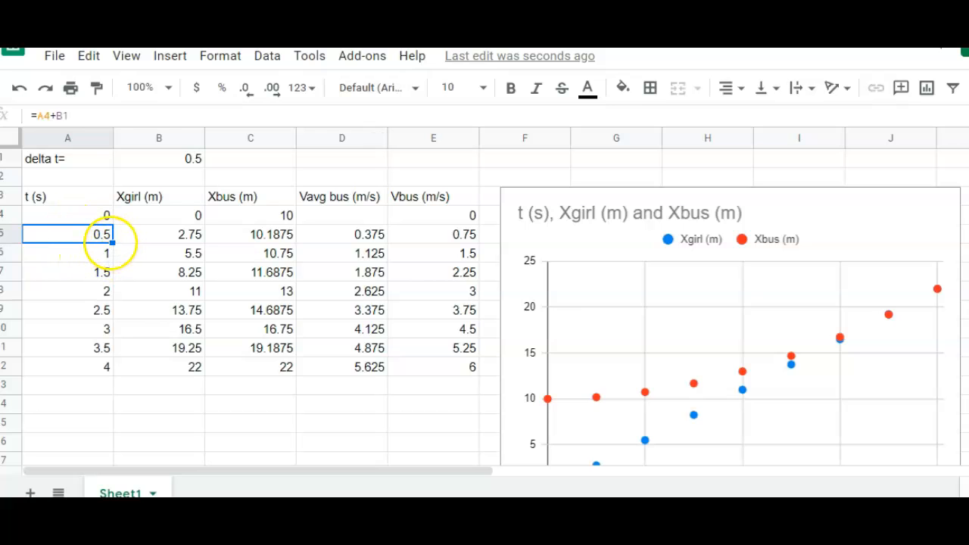
left_click_drag(113, 243, 114, 366)
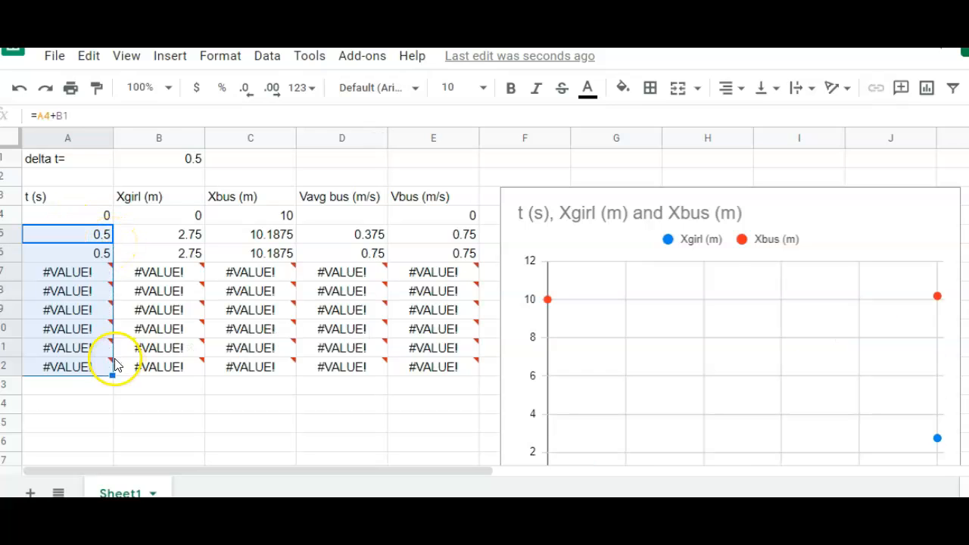
Compare the delta t references in the time formulas in A5 and A6.
mouse_move(88, 290)
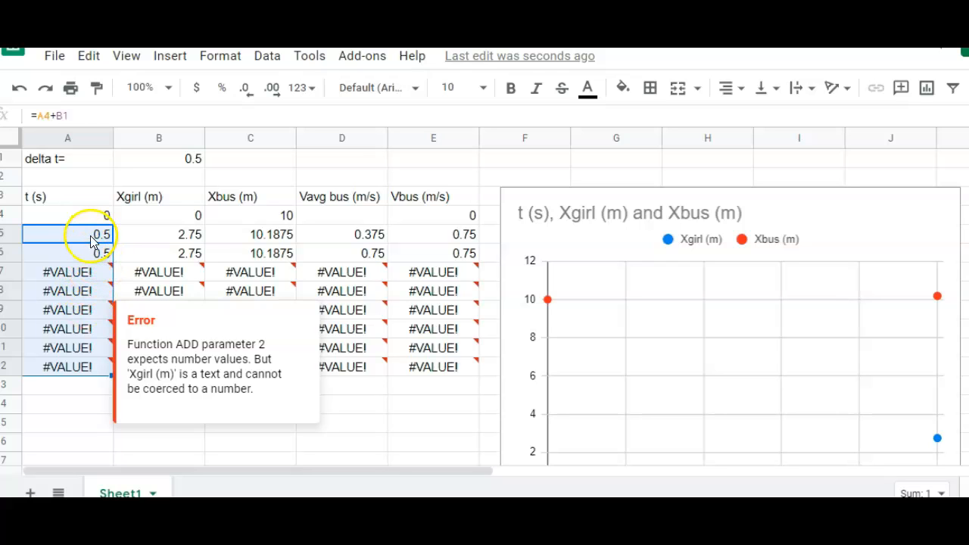
left_click(90, 234)
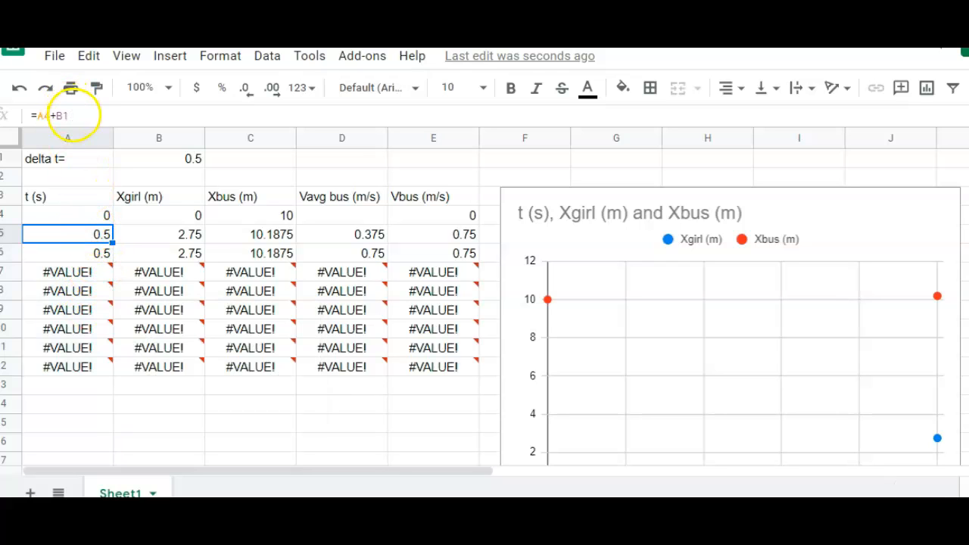
left_click(73, 256)
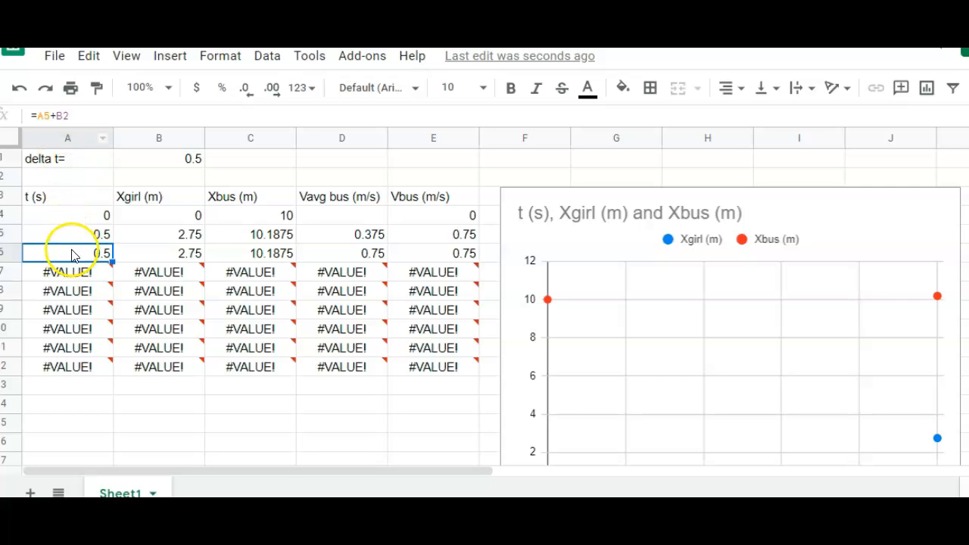
triple_click(77, 254)
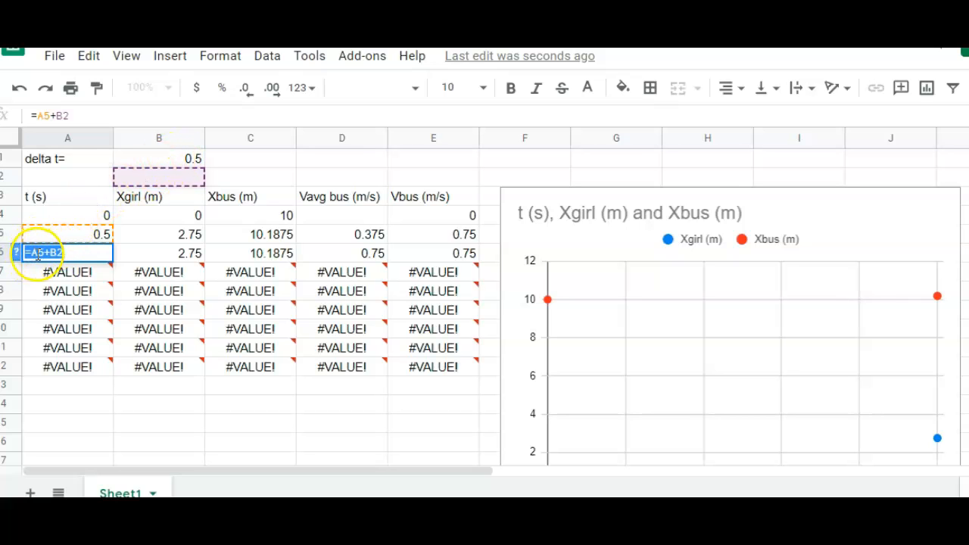
key("Return")
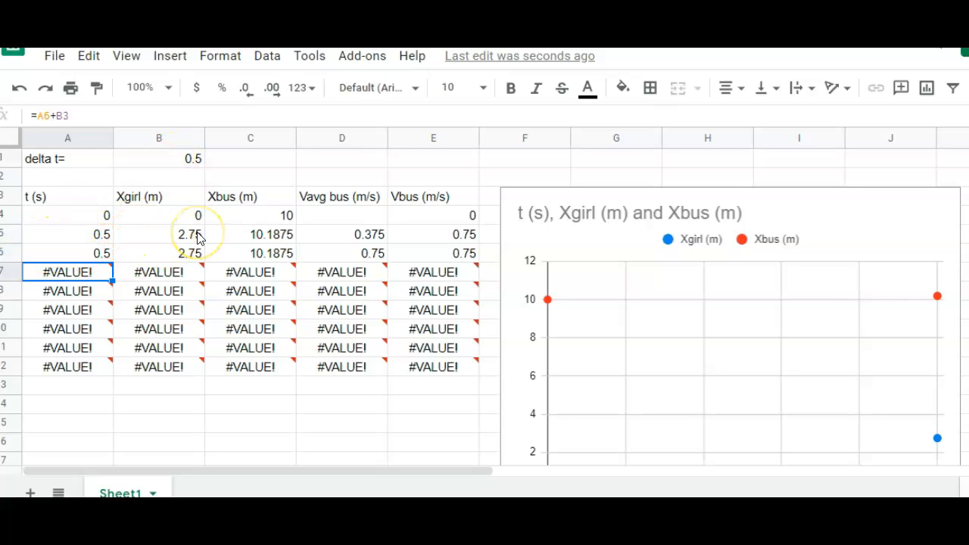
key("Up")
key("Up")
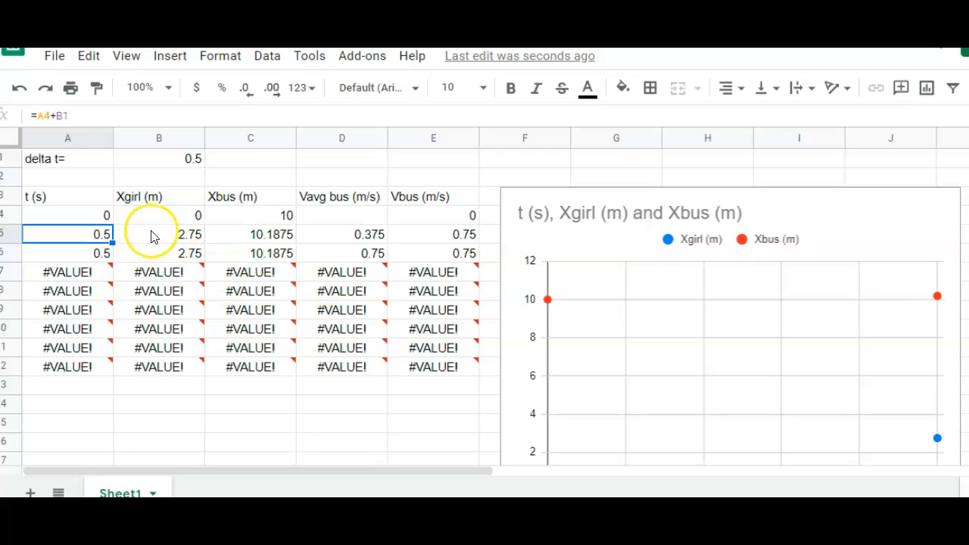
Change the time formula in A5 to =A4+B$1, locking the delta t row, and fill it down to A12.
left_click(64, 115)
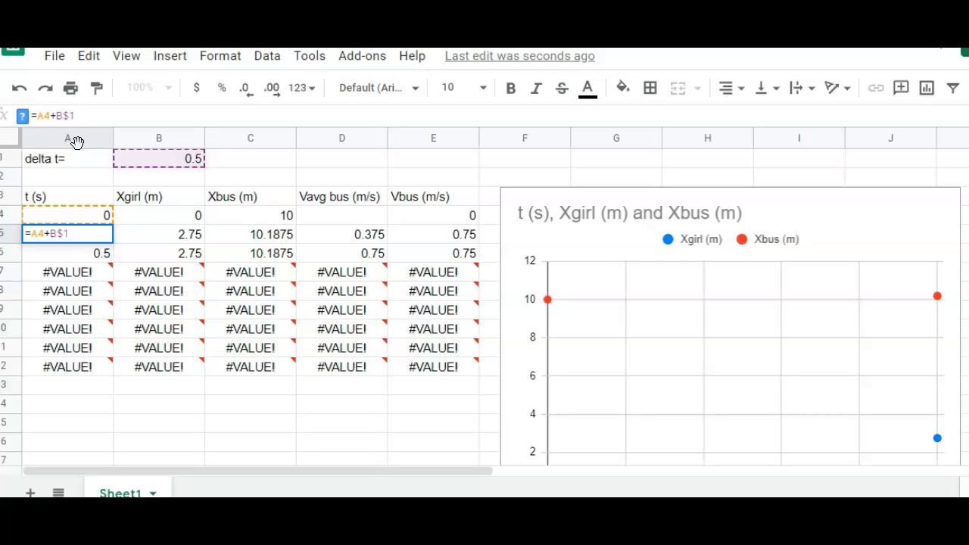
key("Return")
left_click(97, 236)
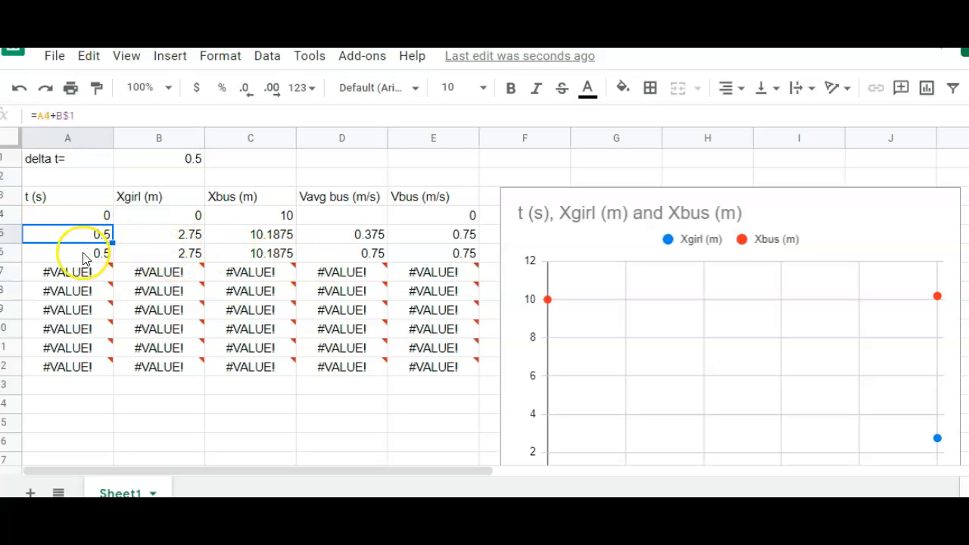
mouse_move(106, 257)
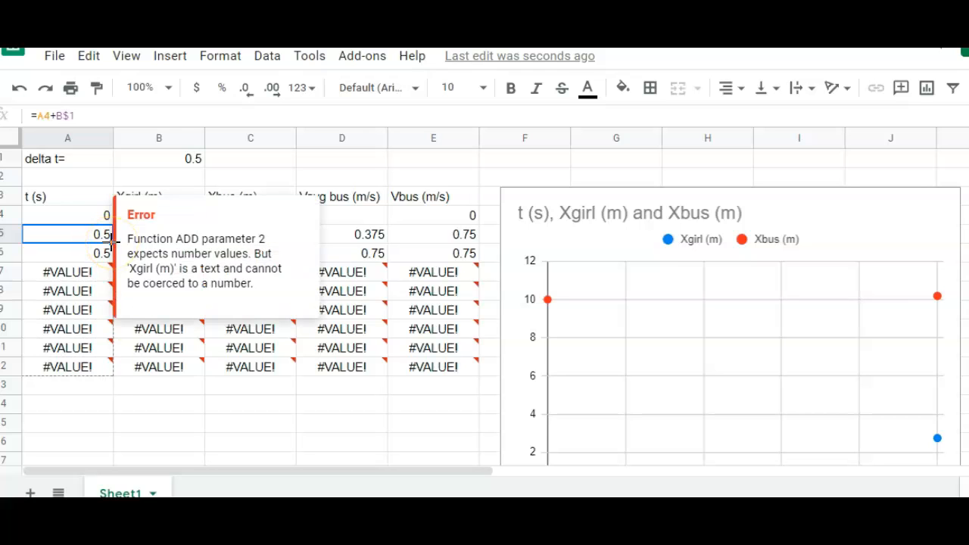
left_click_drag(111, 243, 74, 355)
Check the cell references of the filled time formulas between A6 and A12.
left_click(78, 259)
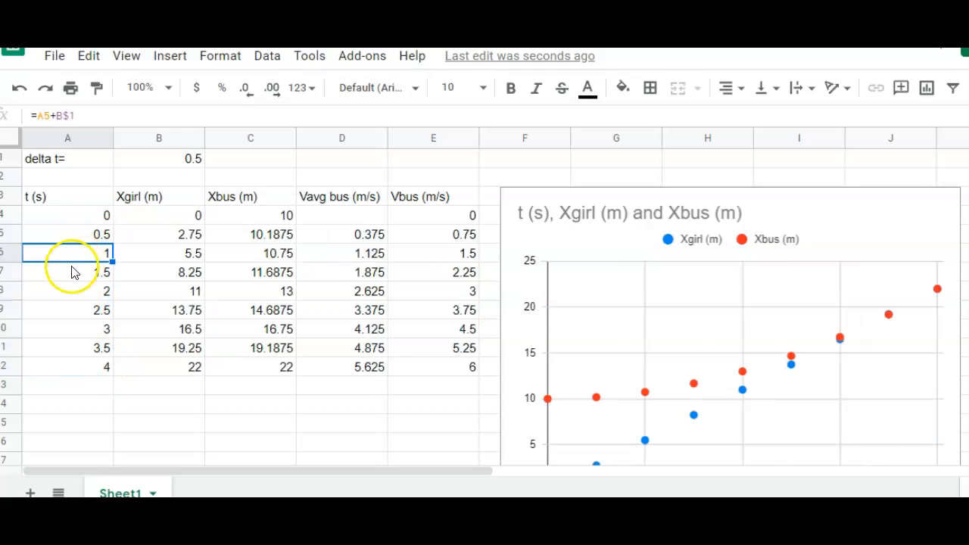
left_click(72, 273)
left_click(73, 295)
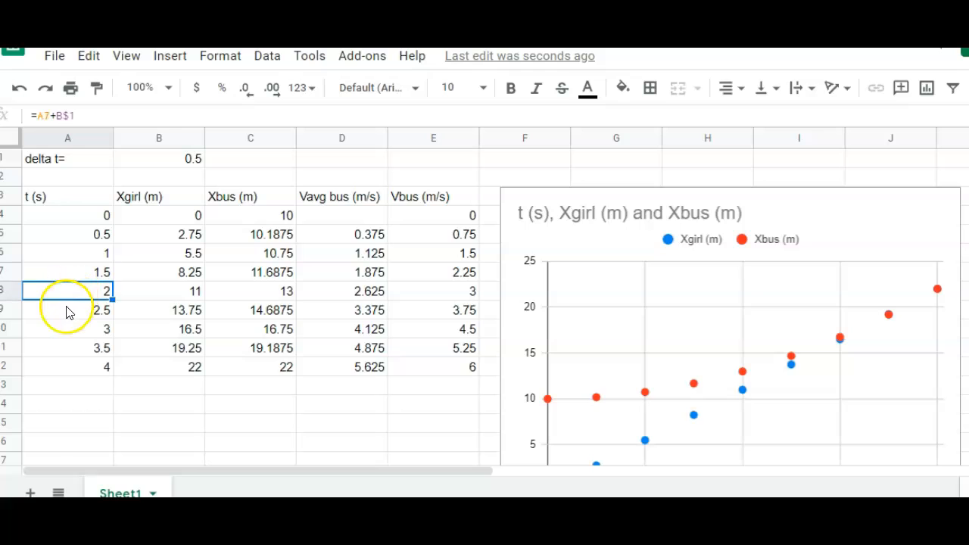
left_click(62, 347)
left_click(62, 367)
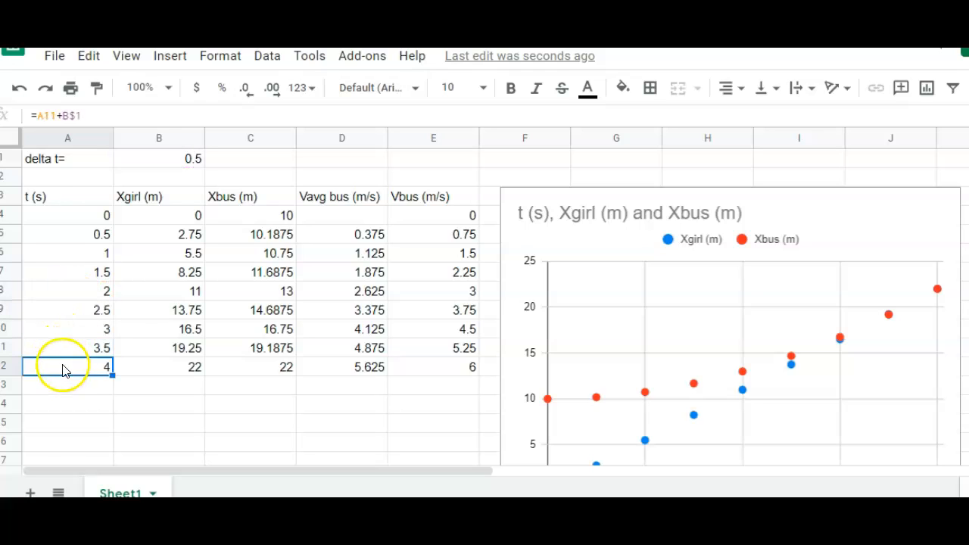
Set delta t in B1 to 0.1.
left_click(163, 160)
key("BackSpace")
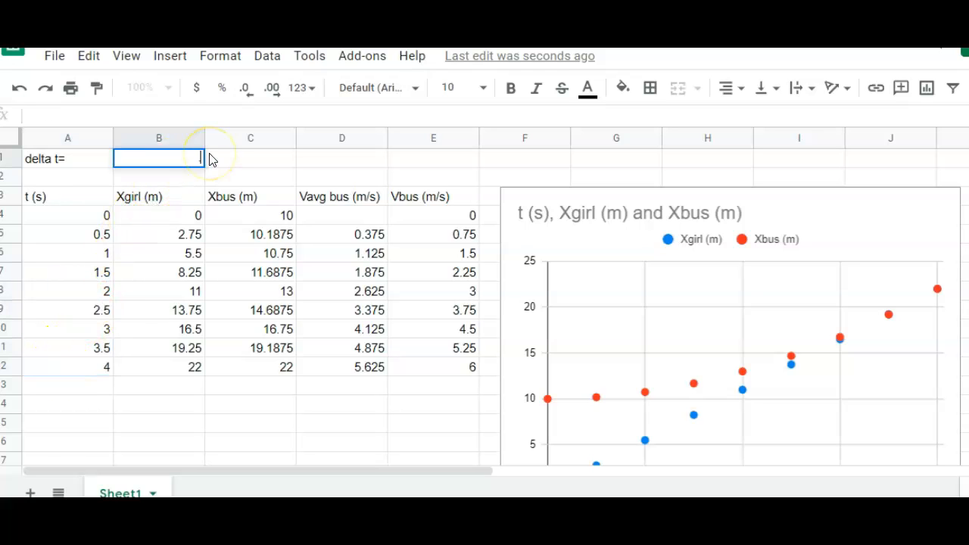
key("Return")
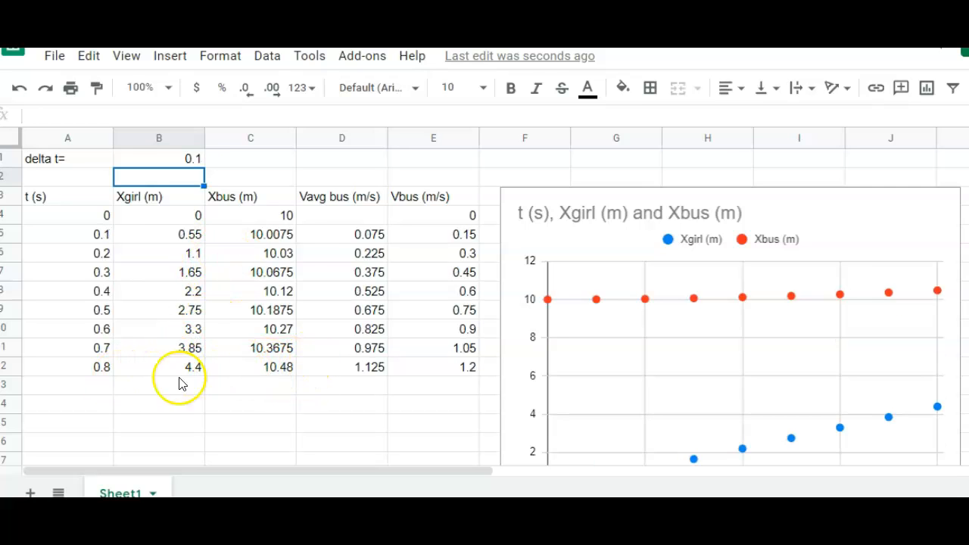
Extend the time, position and velocity formulas in A12:E12 down to row 508.
left_click(95, 370)
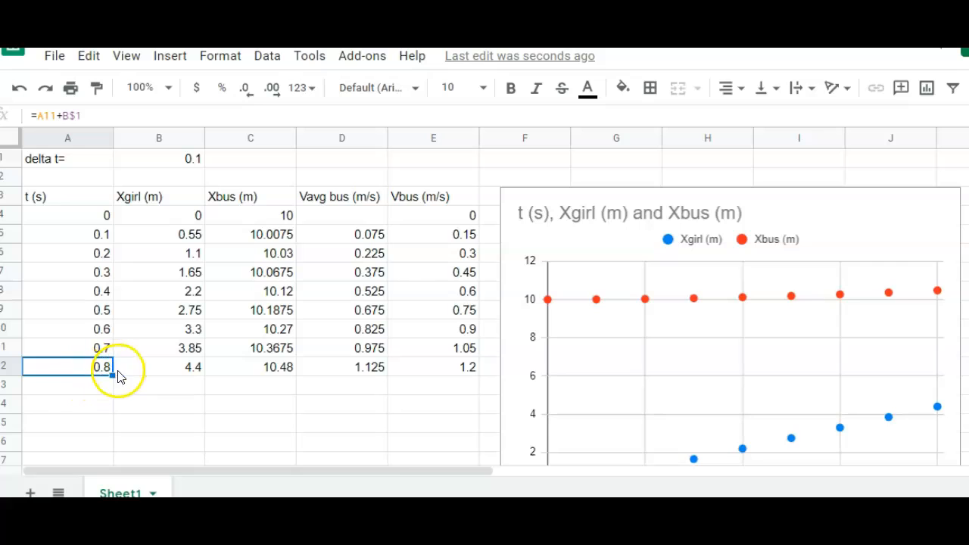
key("shift+Right")
key("shift+Right")
key("shift+Right")
key("shift+Right")
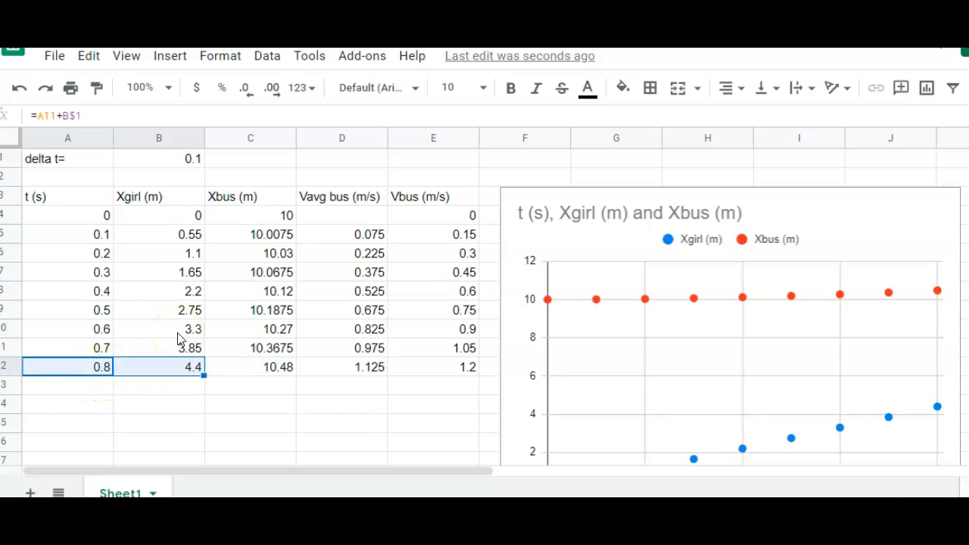
key("shift+Down")
key("shift+Down")
key("shift+Down")
key("shift+Down")
key("shift+Down")
key("shift+Down")
key("shift+Down")
key("shift+Down")
key("shift+Down")
key("shift+Down")
key("shift+Down")
key("shift+Down")
key("shift+Down")
key("shift+Down")
key("shift+Down")
key("shift+Down")
key("shift+Down")
key("shift+Down")
key("shift+Down")
key("shift+Down")
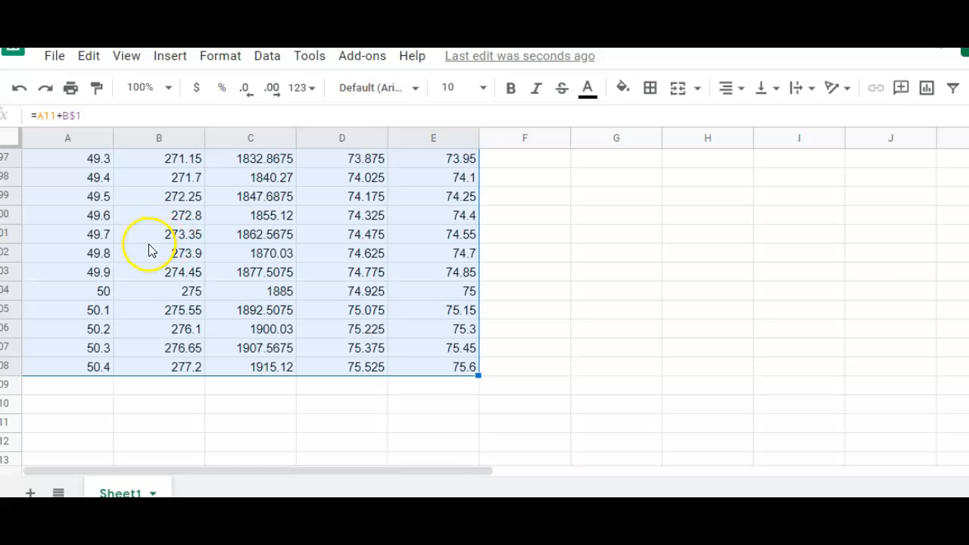
left_click(84, 368)
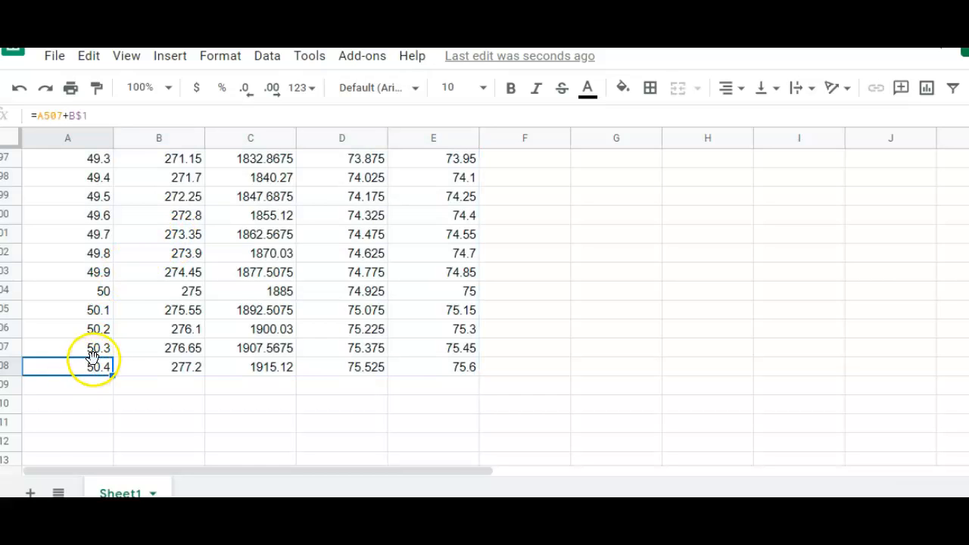
Return to the start of the sheet and set delta t in B1 to 0.01.
key("ctrl+Up")
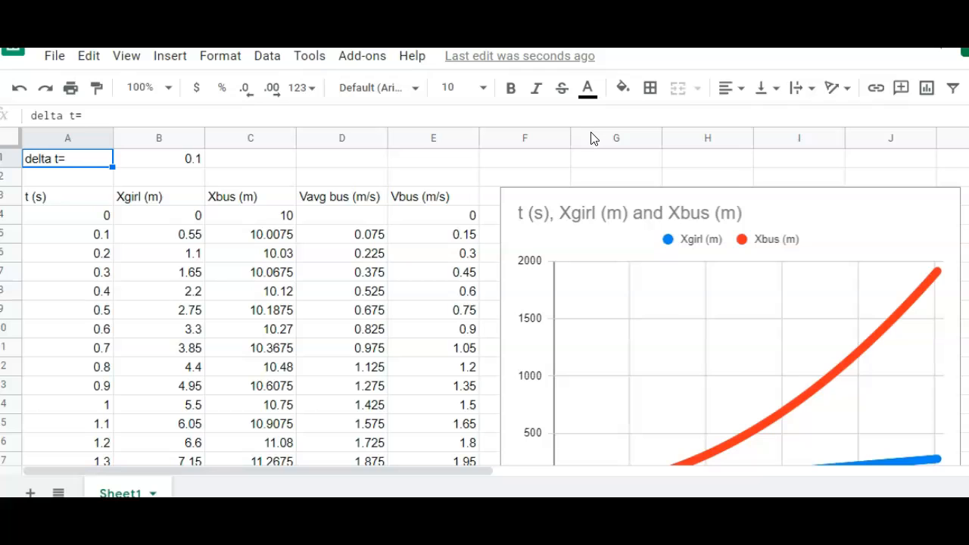
key("Right")
type(".01")
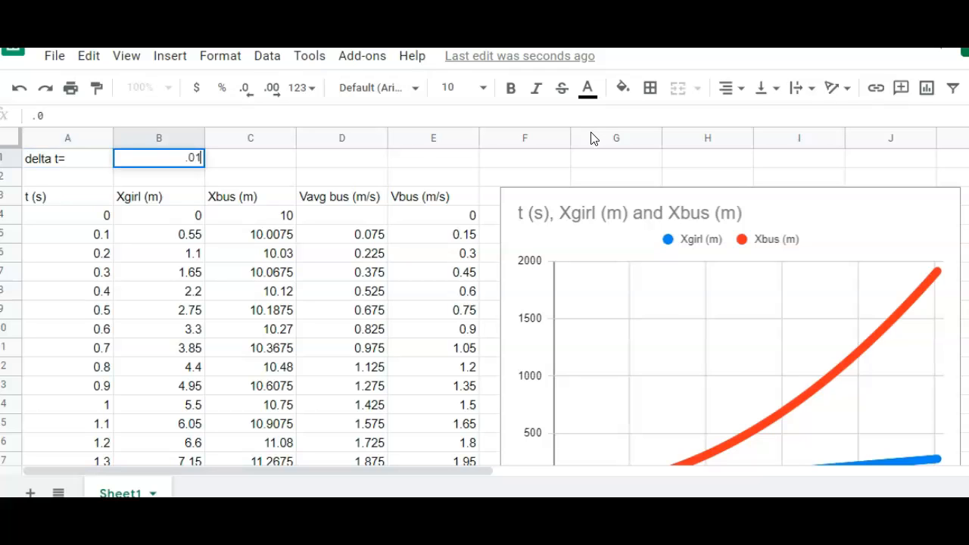
key("Return")
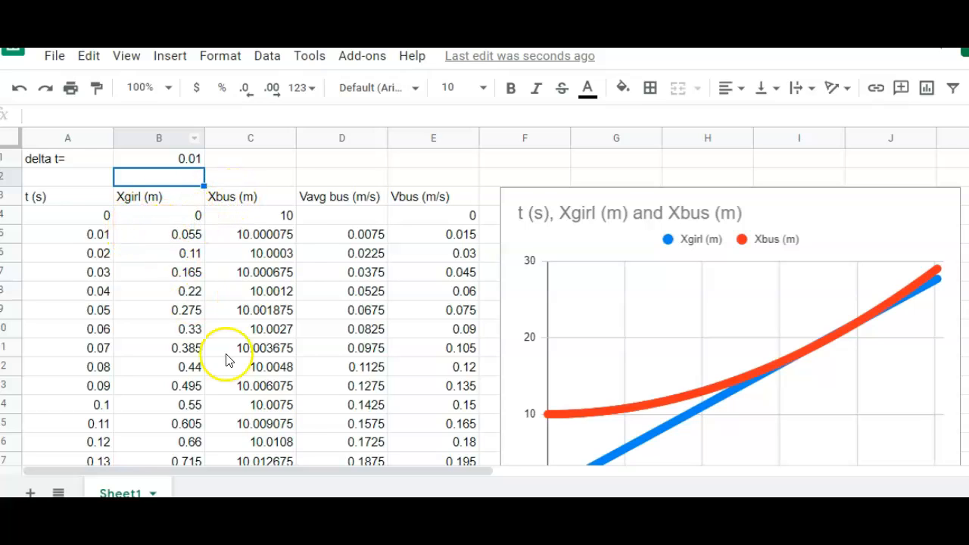
Switch to the handwritten motion table in Paint for reference and return to the Google Sheets spreadsheet.
key("alt+Tab")
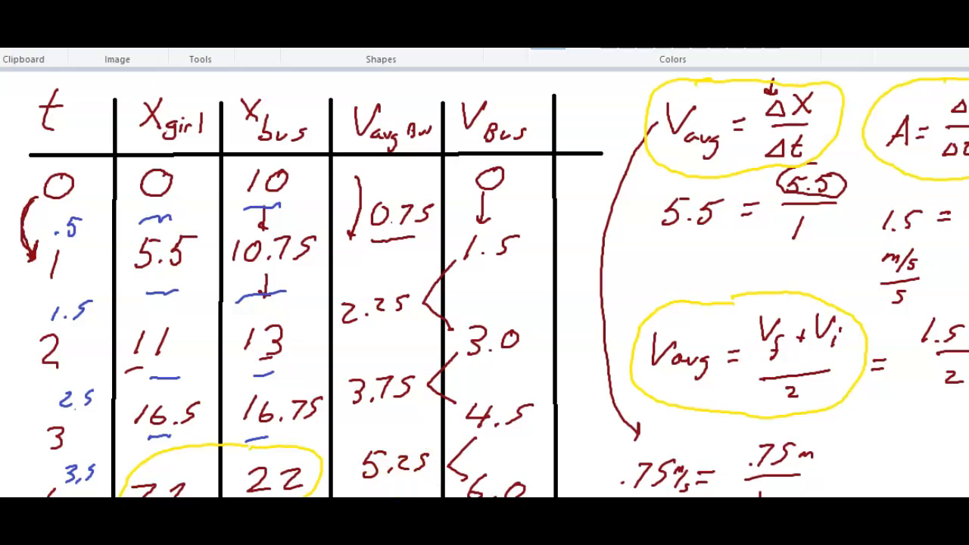
mouse_move(446, 529)
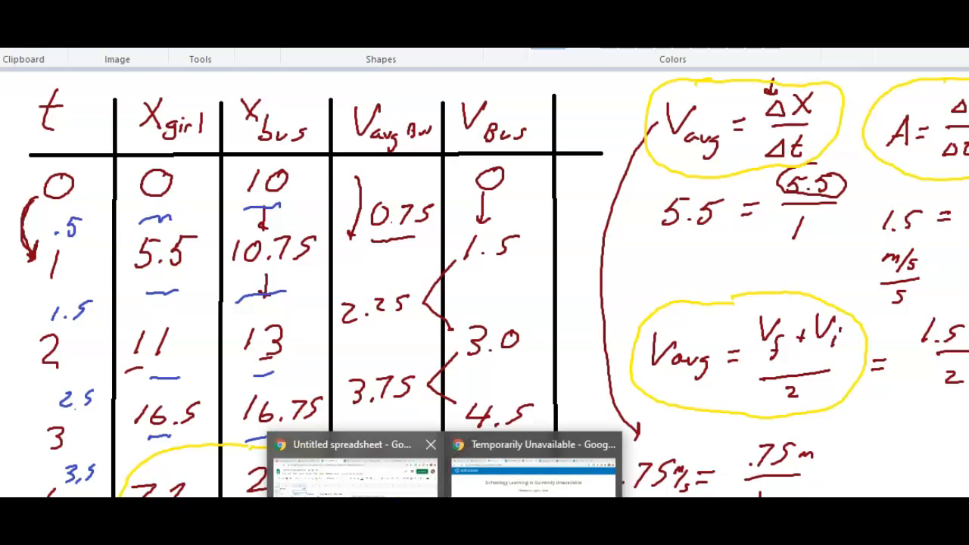
left_click(354, 485)
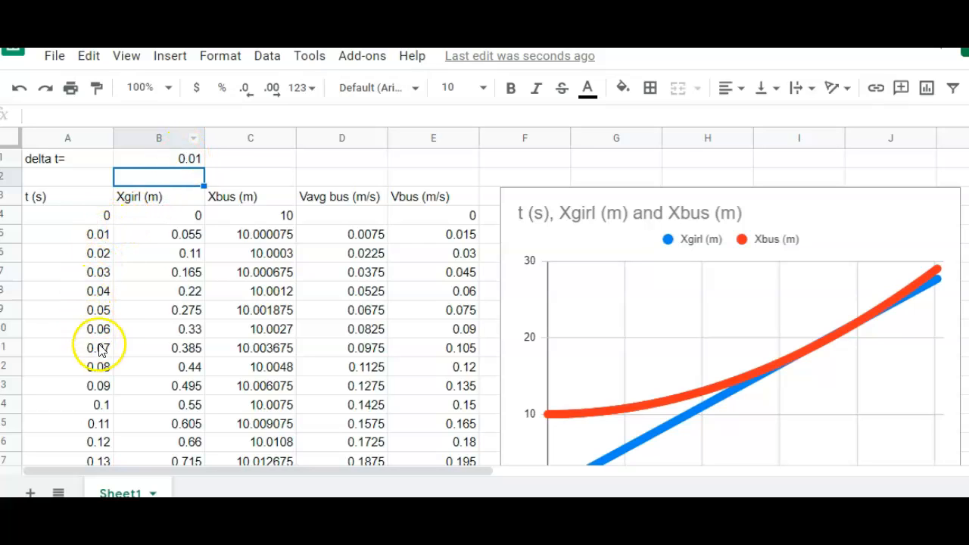
Read down the Xgirl and Xbus columns, comparing the two positions up to times around 2 s.
left_click(191, 350)
key("Down")
key("Right")
key("Left")
key("Right")
key("Down")
key("Down")
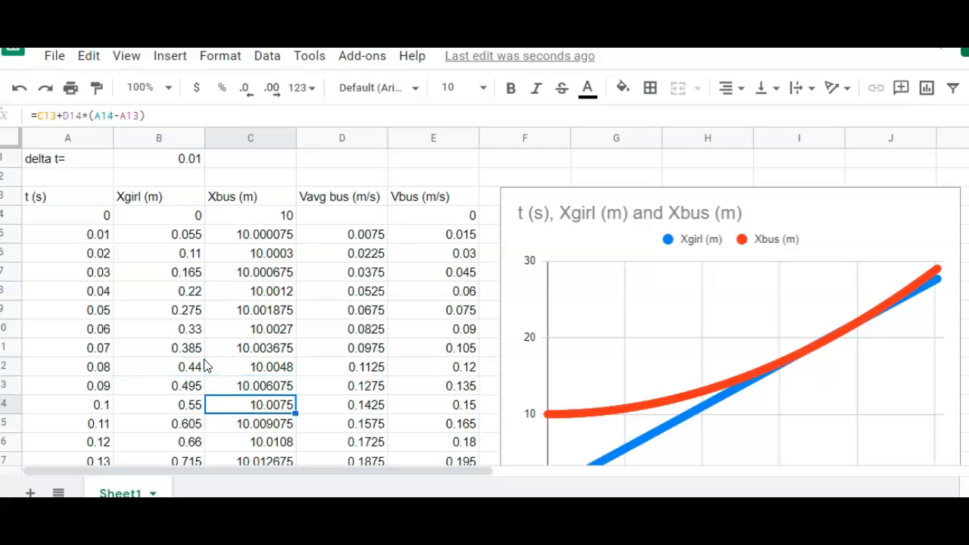
key("Down")
key("Down")
key("Down")
key("Down")
key("Down")
key("Down")
key("Down")
key("Down")
key("Down")
key("Down")
key("Down")
key("Down")
key("Down")
key("Down")
key("Down")
key("Down")
key("Down")
key("Down")
key("Down")
key("Down")
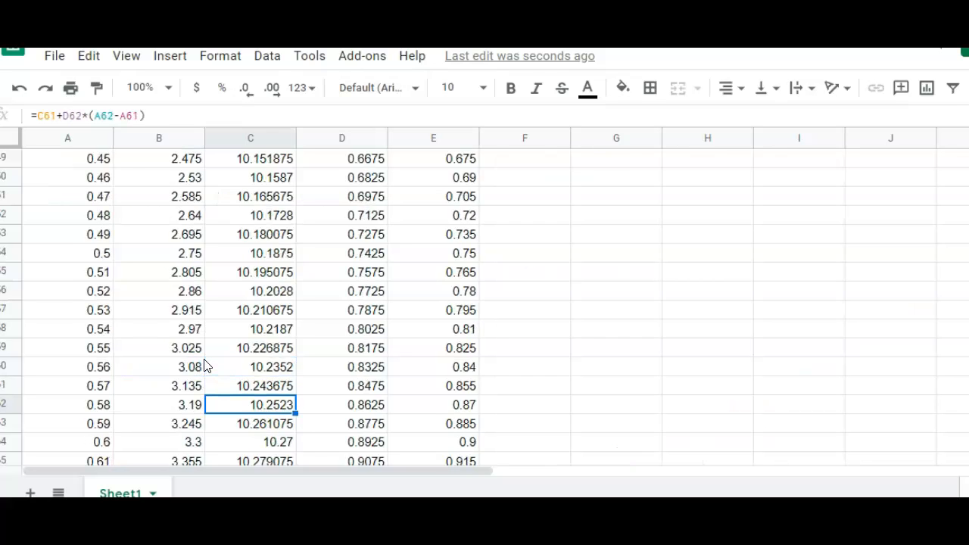
key("Down")
key("Down")
key("Down")
key("Down")
key("Down")
key("Down")
key("Down")
key("Down")
key("Down")
key("Down")
key("Down")
key("Down")
key("Down")
key("Down")
key("Down")
key("Down")
key("Down")
key("Down")
key("Down")
key("Down")
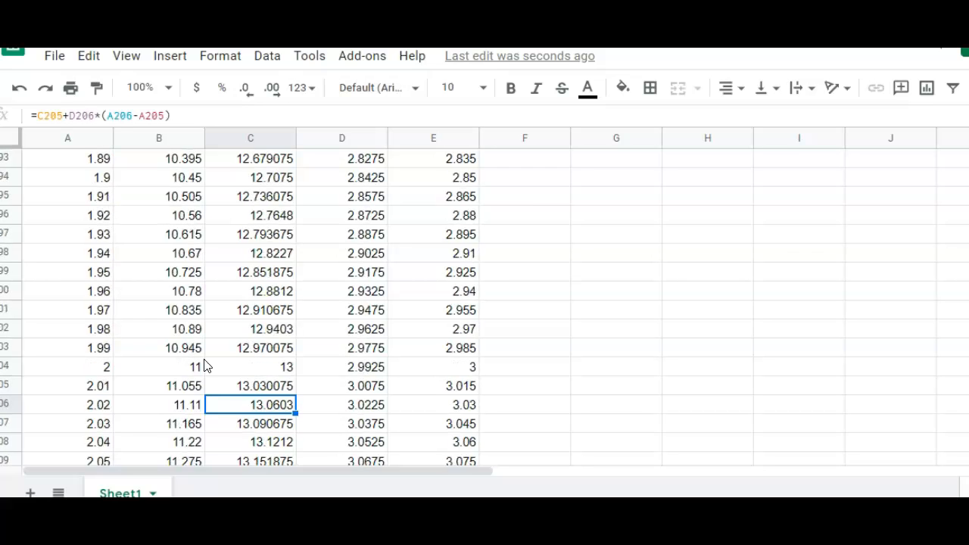
key("Up")
key("Up")
key("Up")
key("Up")
key("Up")
key("Up")
key("Up")
key("Up")
key("Up")
key("Up")
key("Up")
key("Up")
key("Up")
key("Up")
key("Up")
key("Up")
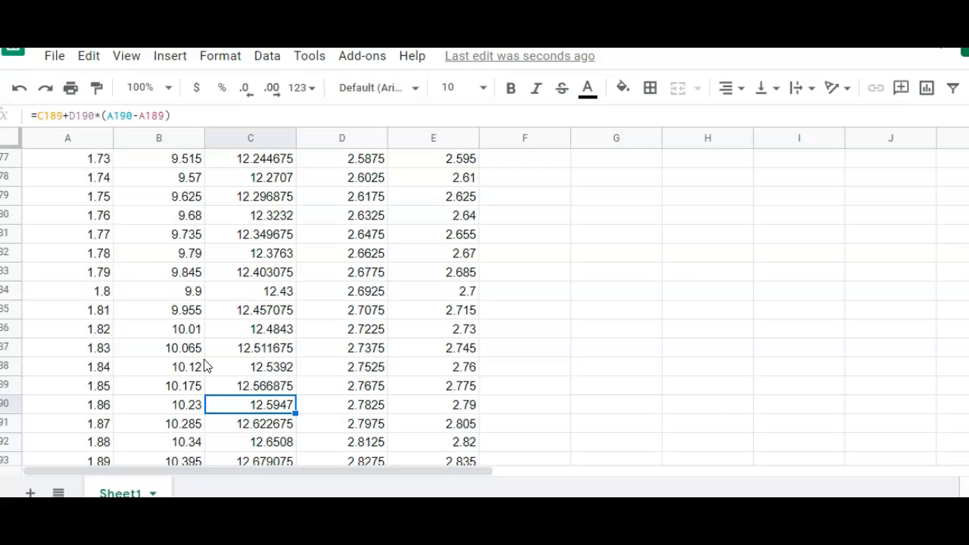
key("Down")
key("Down")
key("Down")
key("Down")
key("Down")
key("Down")
key("Down")
key("Down")
key("Down")
key("Down")
key("Down")
key("Down")
key("Down")
key("Down")
key("Down")
key("Down")
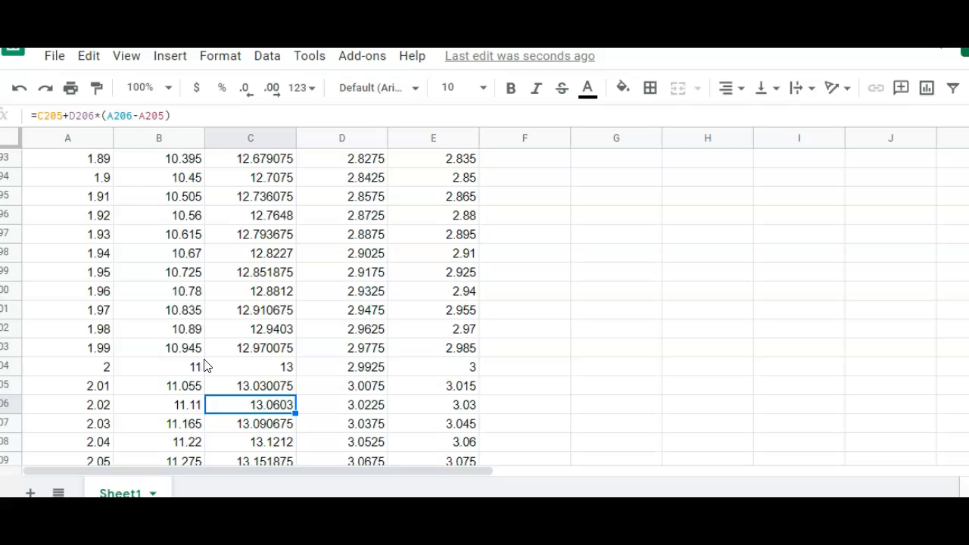
key("Up")
key("Up")
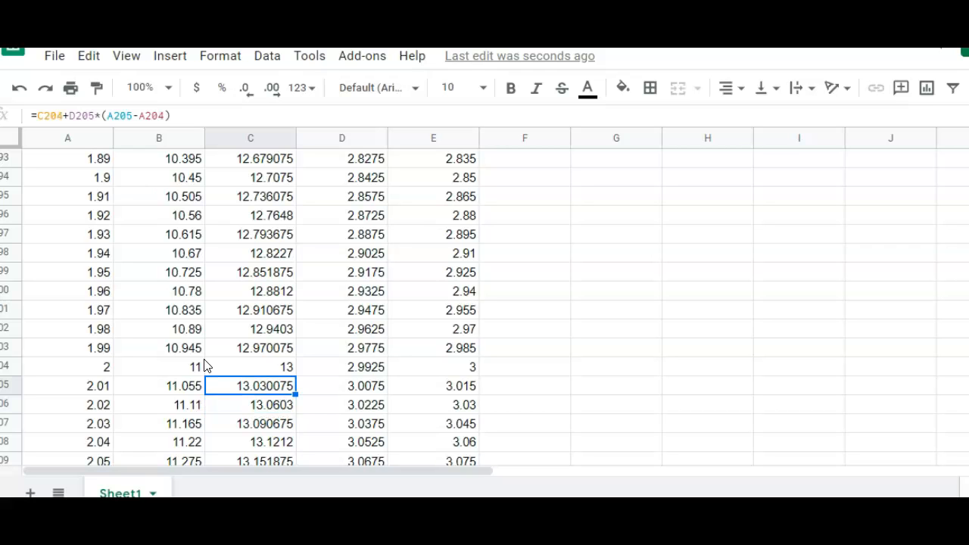
Read down the Xbus column from times around 2 s to 3 s, comparing each position with Xgirl.
key("Down")
key("Down")
key("Down")
key("Down")
key("Down")
key("Down")
key("Down")
key("Down")
key("Down")
key("Down")
key("Down")
key("Down")
key("Down")
key("Down")
key("Down")
key("Down")
key("Down")
key("Down")
key("Down")
key("Down")
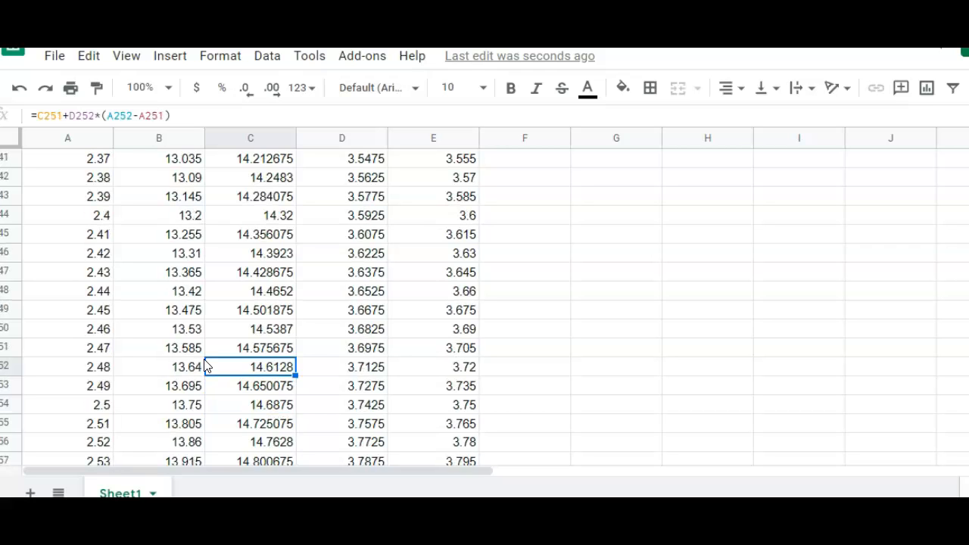
key("Up")
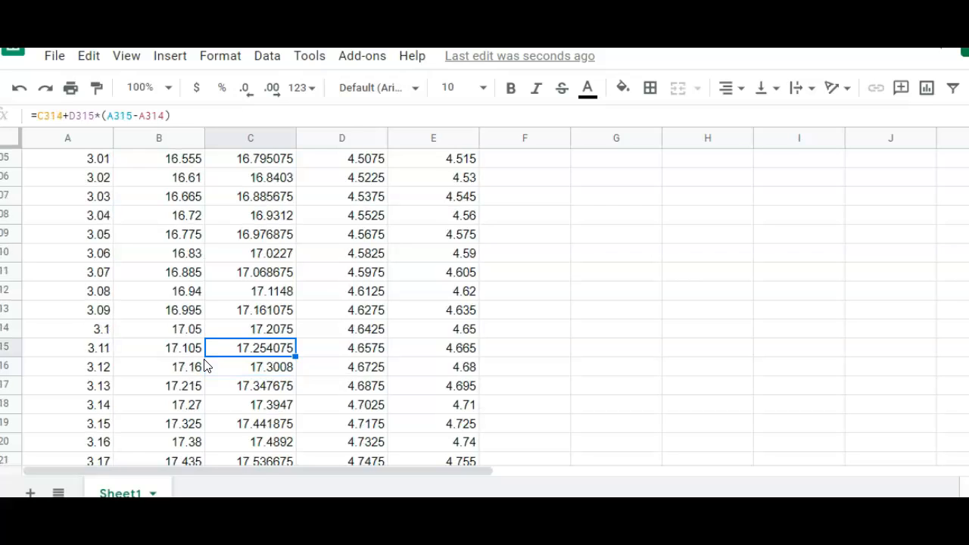
key("Page_Up")
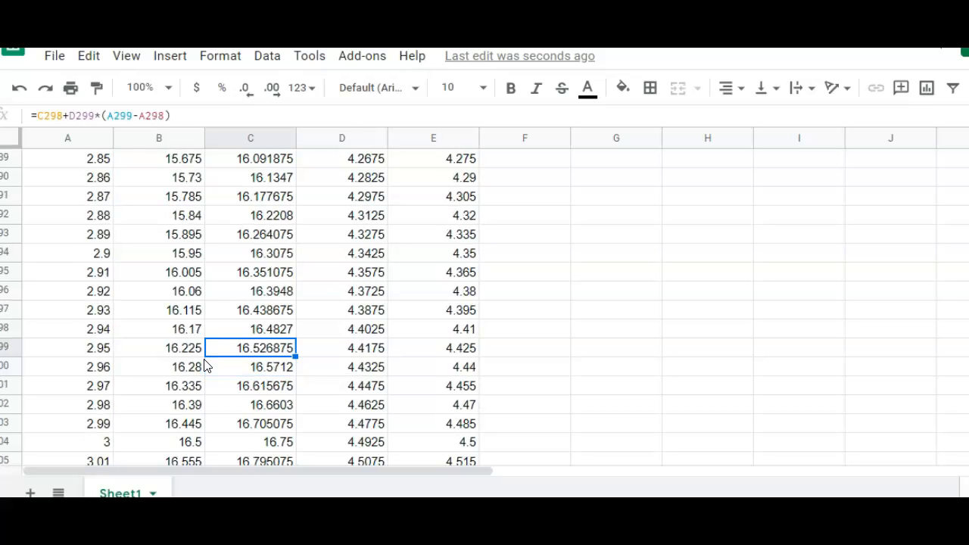
key("Down")
key("Down")
key("Down")
key("Down")
key("Down")
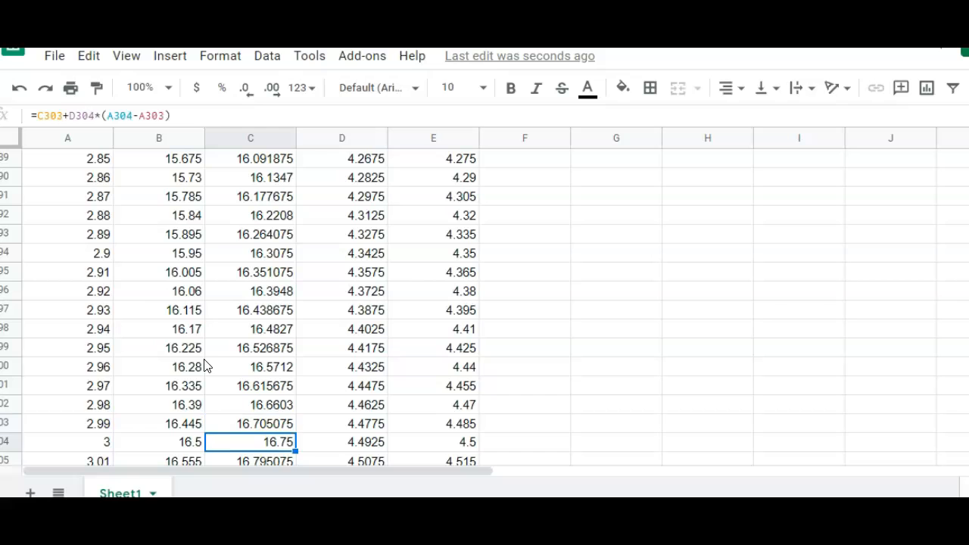
Compare the Xgirl and Xbus positions row by row between about 3 s and 3.33 s for a crossing.
key("Left")
key("Down")
key("Down")
key("Down")
key("Down")
key("Down")
key("Down")
key("Down")
key("Down")
key("Down")
key("Down")
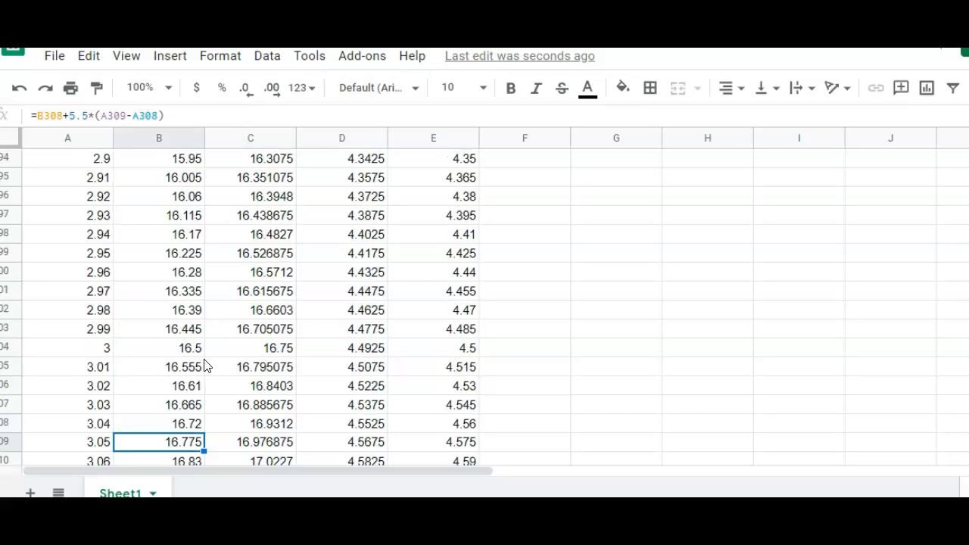
key("Right")
key("Down")
key("Down")
key("Down")
key("Down")
key("Down")
key("Down")
key("Down")
key("Down")
key("Down")
key("Down")
key("Down")
key("Down")
key("Down")
key("Down")
key("Down")
key("Down")
key("Down")
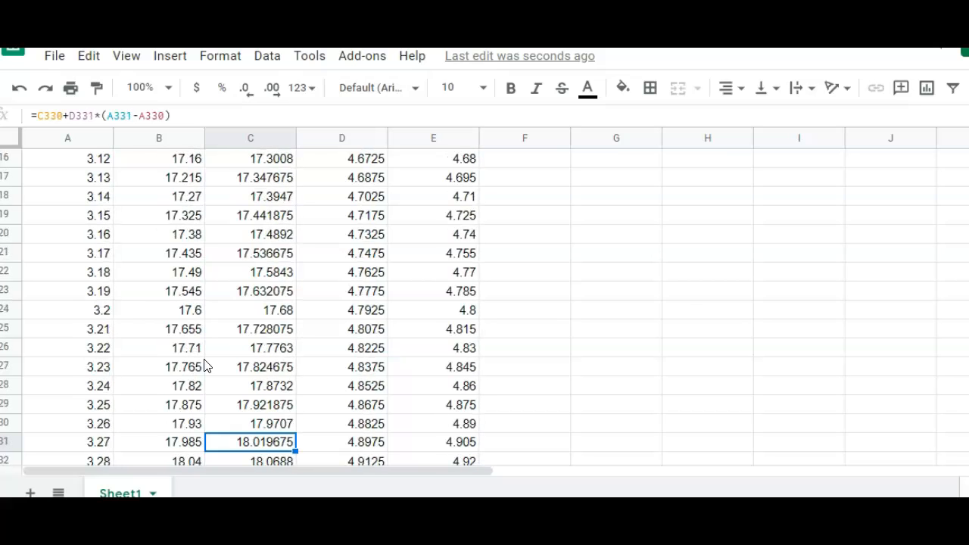
key("Down")
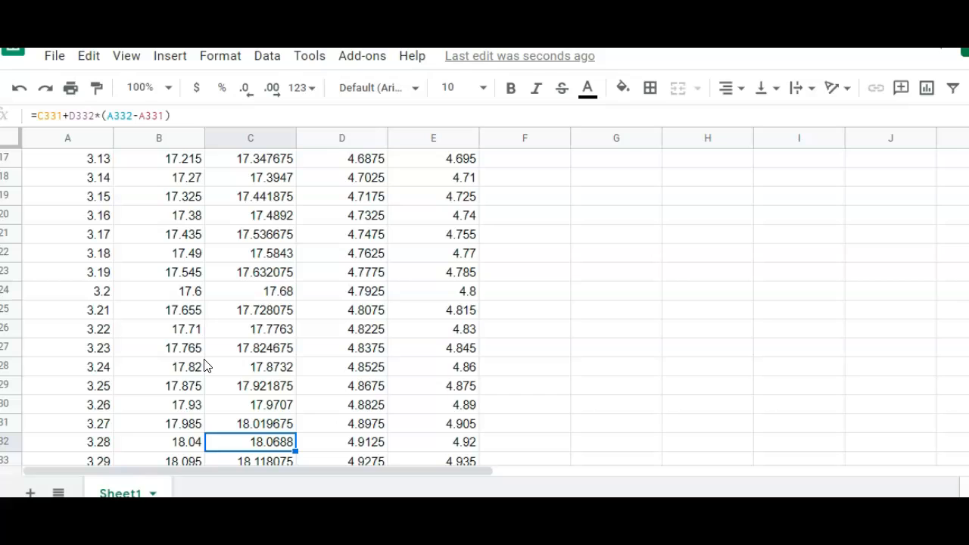
key("Down")
key("Down")
key("Down")
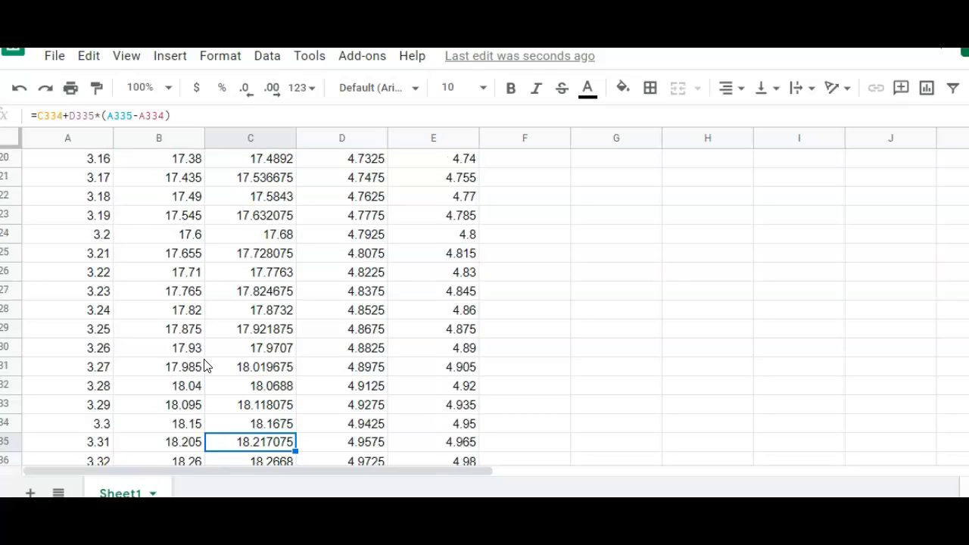
key("Down")
key("Down")
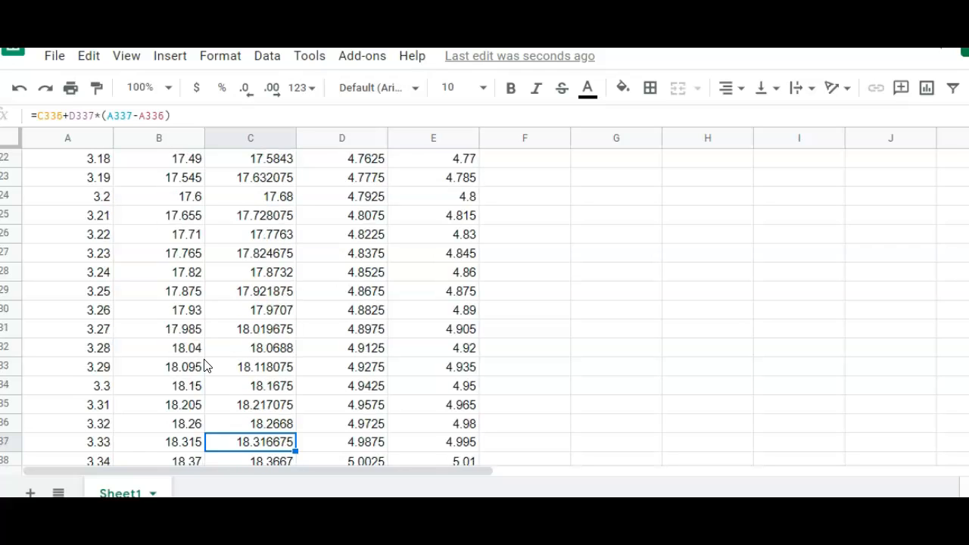
Examine the Xgirl, Xbus and time cells in row 338 against the row above.
key("Left")
key("Down")
key("Right")
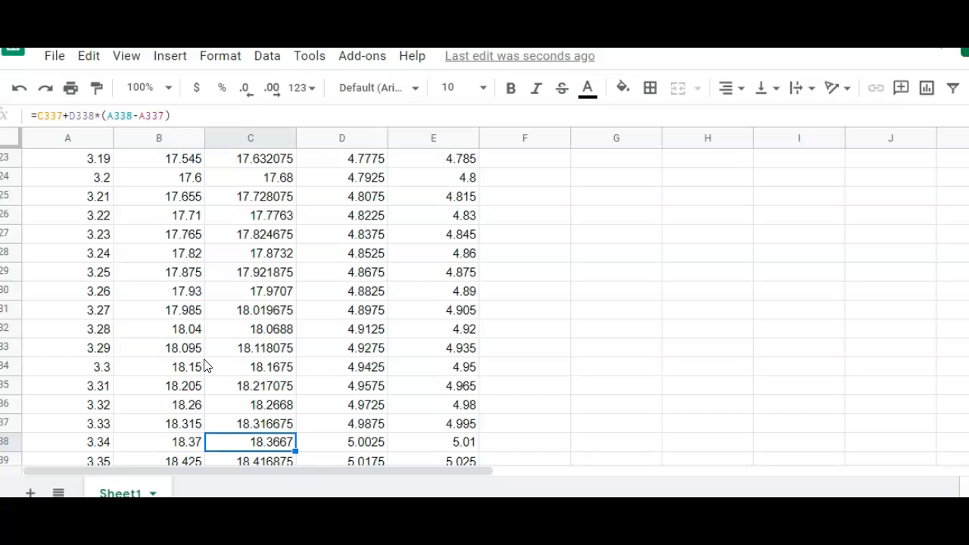
key("Left")
key("Right")
key("Left")
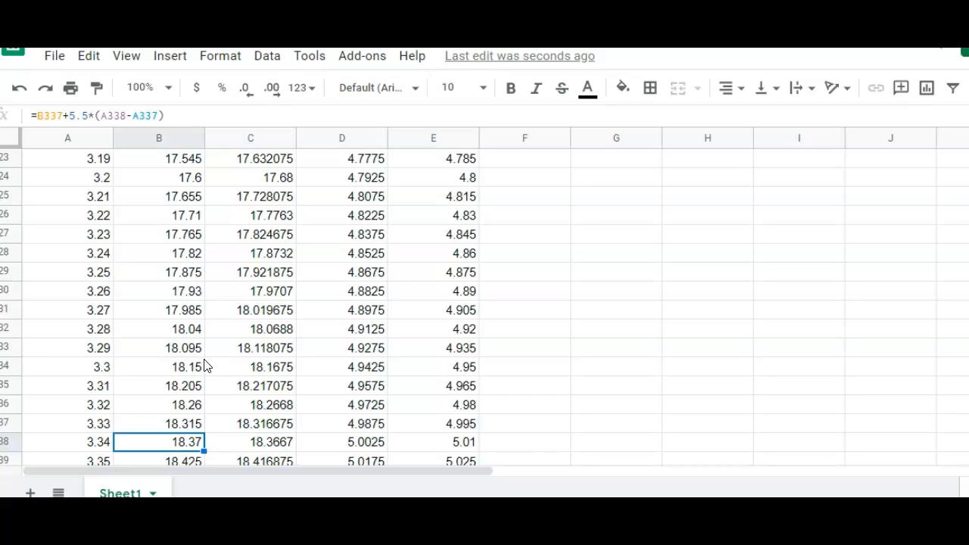
key("Right")
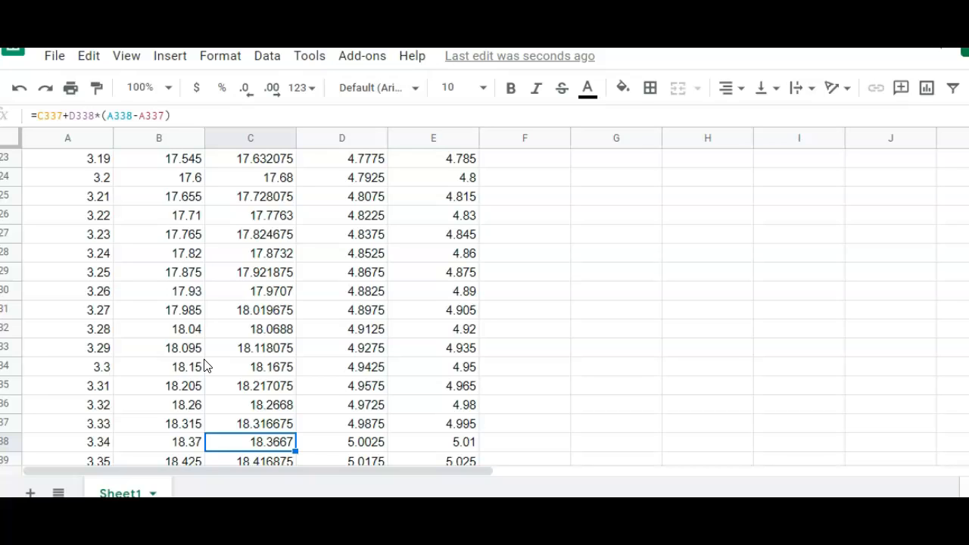
key("Left")
key("Left")
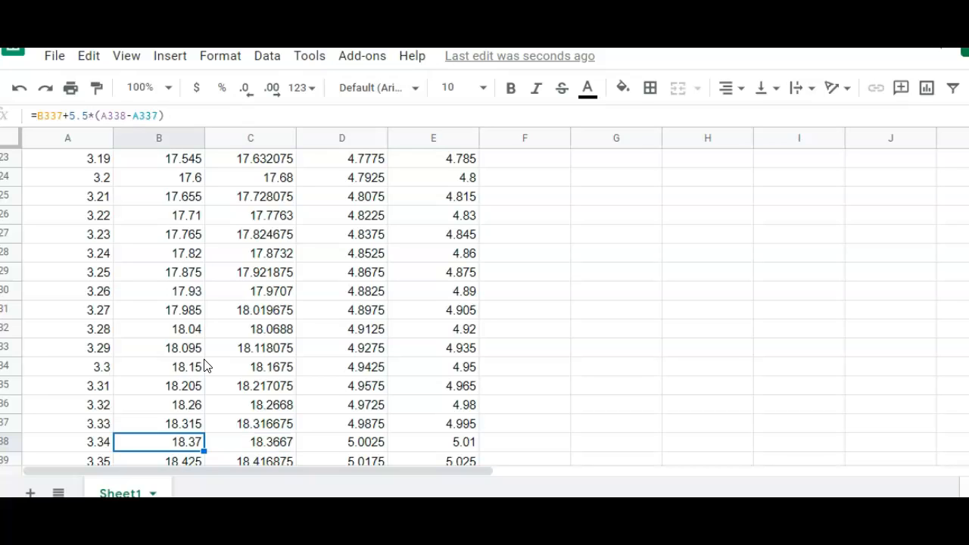
key("Up")
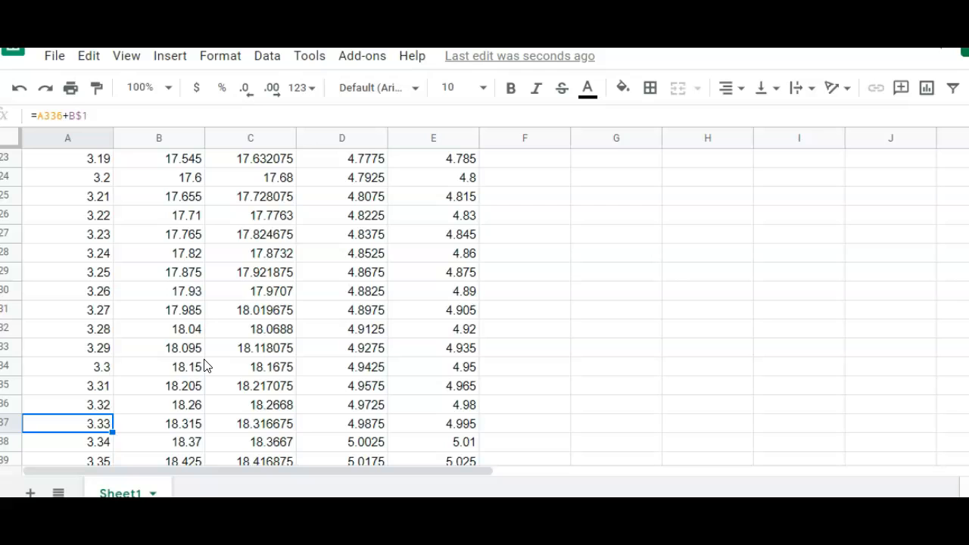
key("Down")
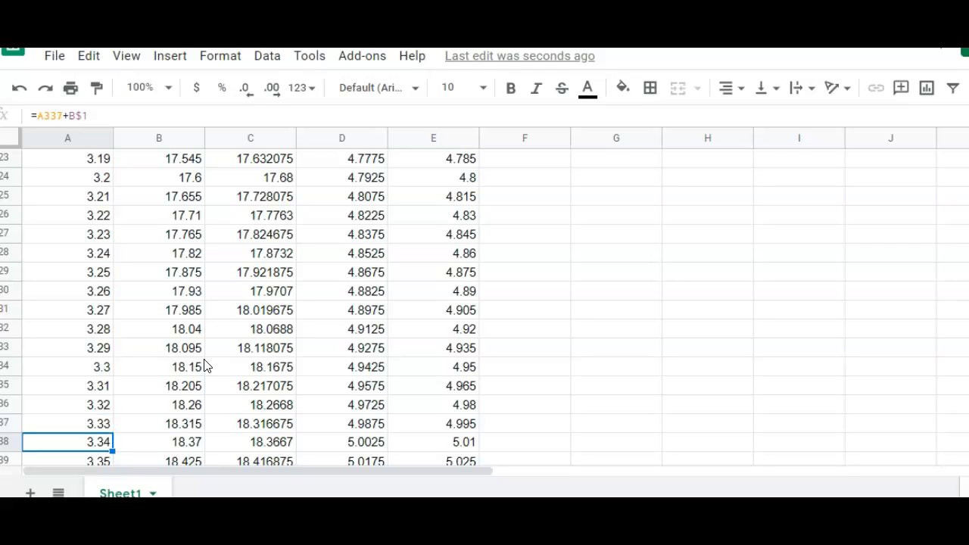
Read down the Xgirl column from 3.34 s to 3.99 s, comparing it with Xbus to look for a second meeting.
key("Right")
key("Down")
key("Down")
key("Down")
key("Down")
key("Down")
key("Down")
key("Down")
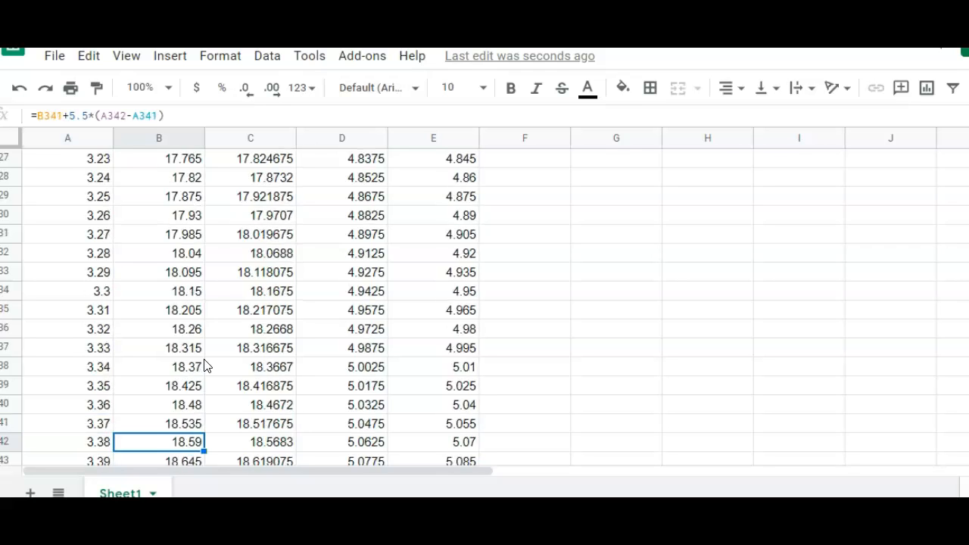
key("Down")
key("Down")
key("Down")
key("Down")
key("Down")
key("Down")
key("Down")
key("Down")
key("Down")
key("Down")
key("Down")
key("Down")
key("Down")
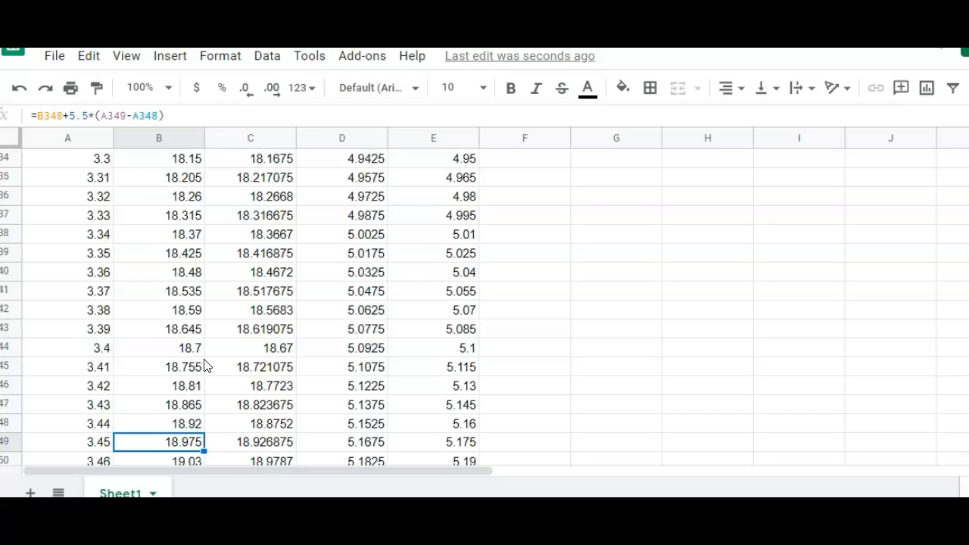
key("Down")
key("Down")
key("Down")
key("Down")
key("Down")
key("Down")
key("Down")
key("Down")
key("Down")
key("Down")
key("Down")
key("Down")
key("Down")
key("Down")
key("Down")
key("Down")
key("Down")
key("Down")
key("Down")
key("Down")
key("Down")
key("Down")
key("Down")
key("Down")
key("Down")
key("Down")
key("Down")
key("Down")
key("Down")
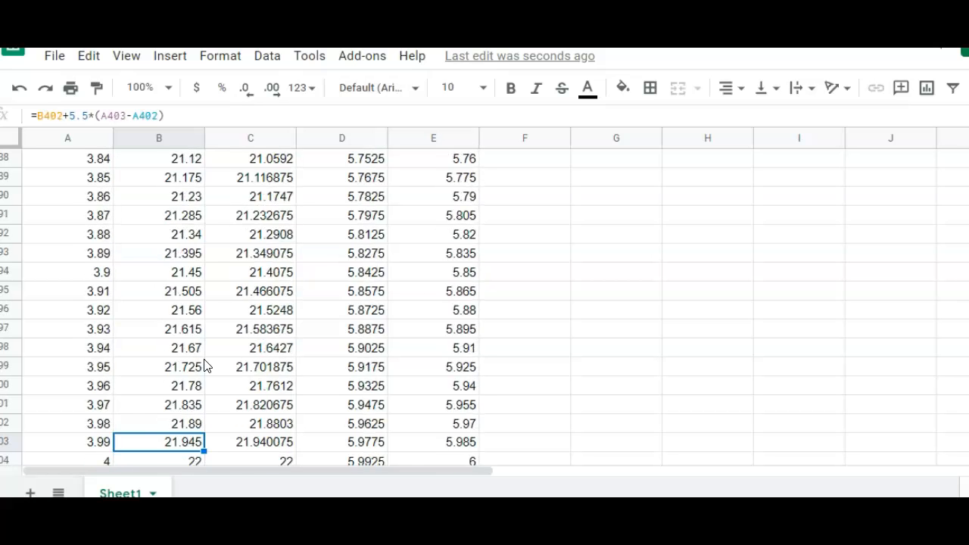
Compare the Xgirl and Xbus positions in the rows just before and after 4 s.
key("Down")
key("Right")
key("Down")
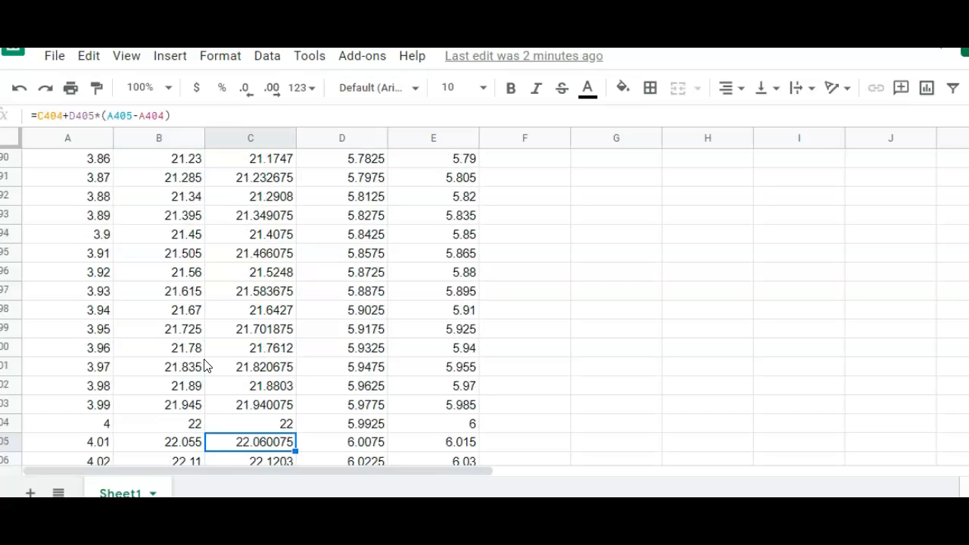
key("Down")
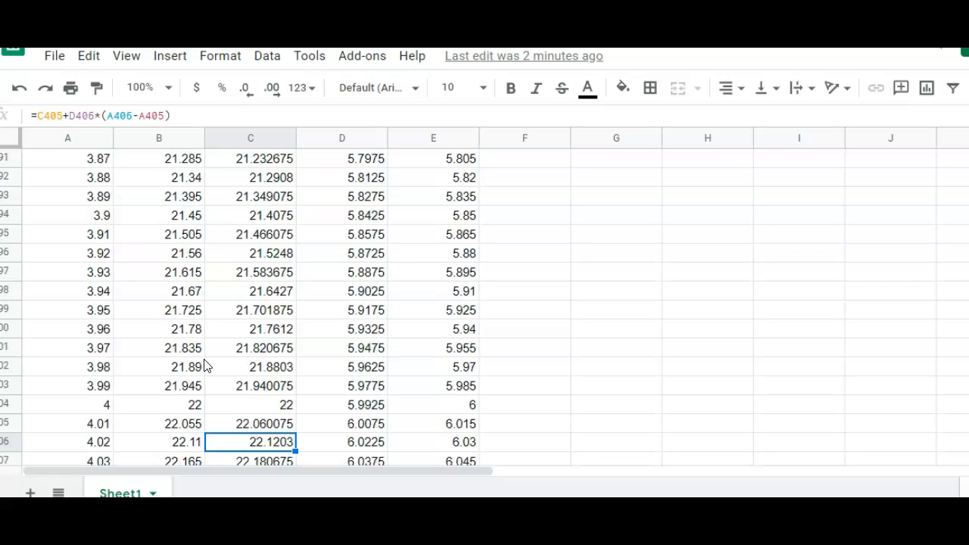
key("Up")
key("Up")
key("Up")
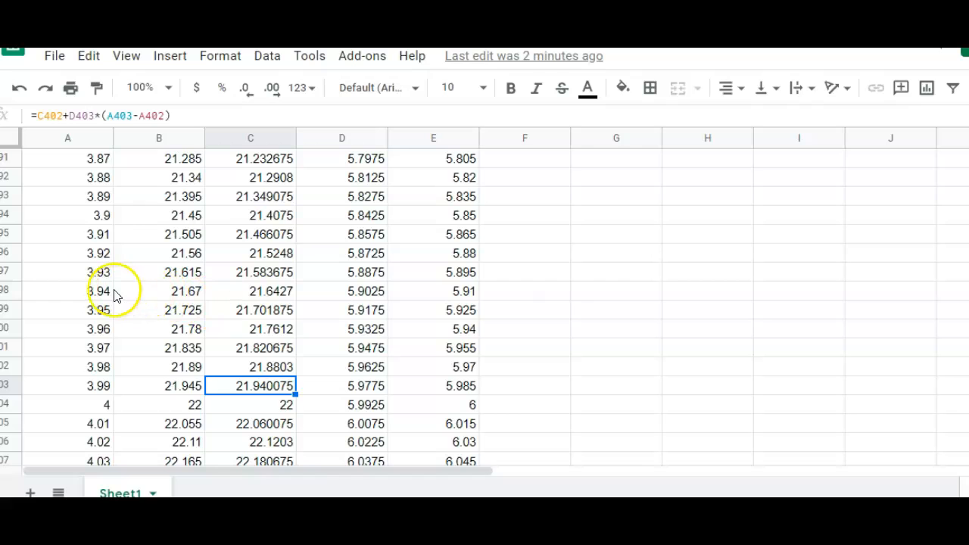
Inspect the time, Xgirl and Xbus cells in row 394, at 3.9 s.
left_click(90, 296)
left_click(89, 218)
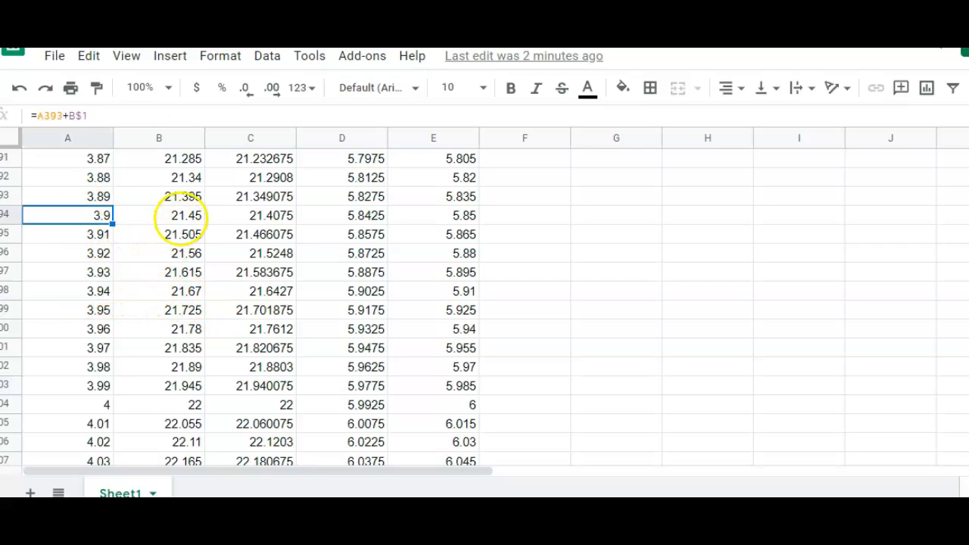
left_click(174, 216)
left_click(252, 218)
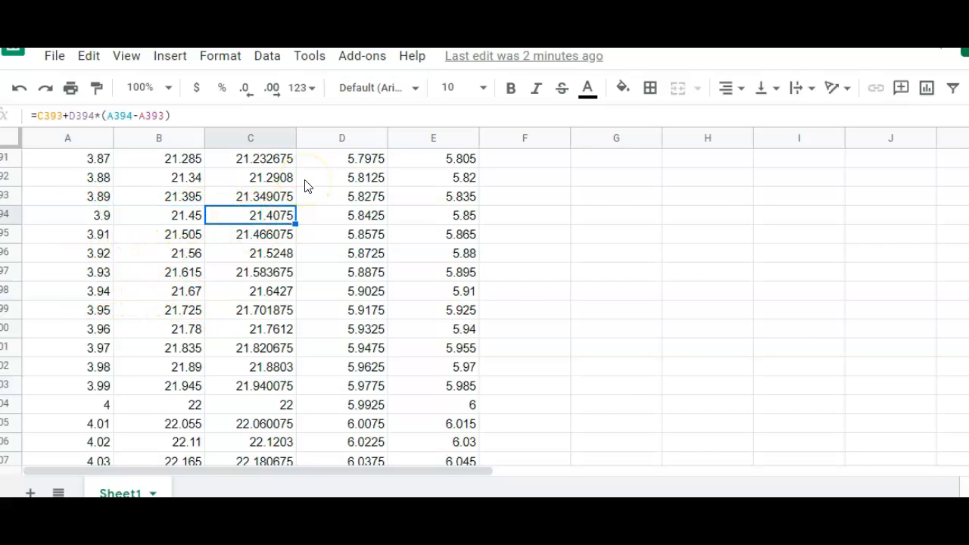
Return to the start of the table beside the position chart and inspect the first Xbus formula in C5.
key("ctrl+Up")
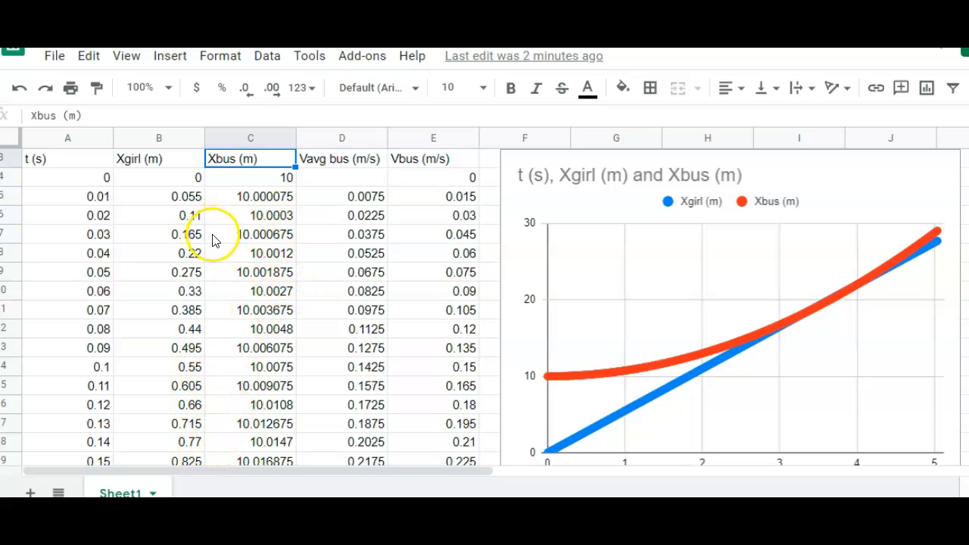
left_click(268, 198)
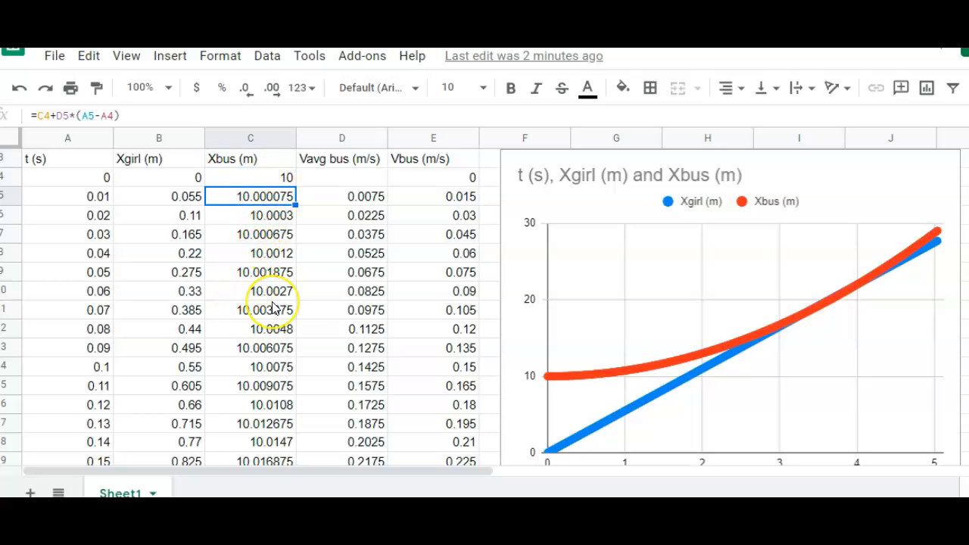